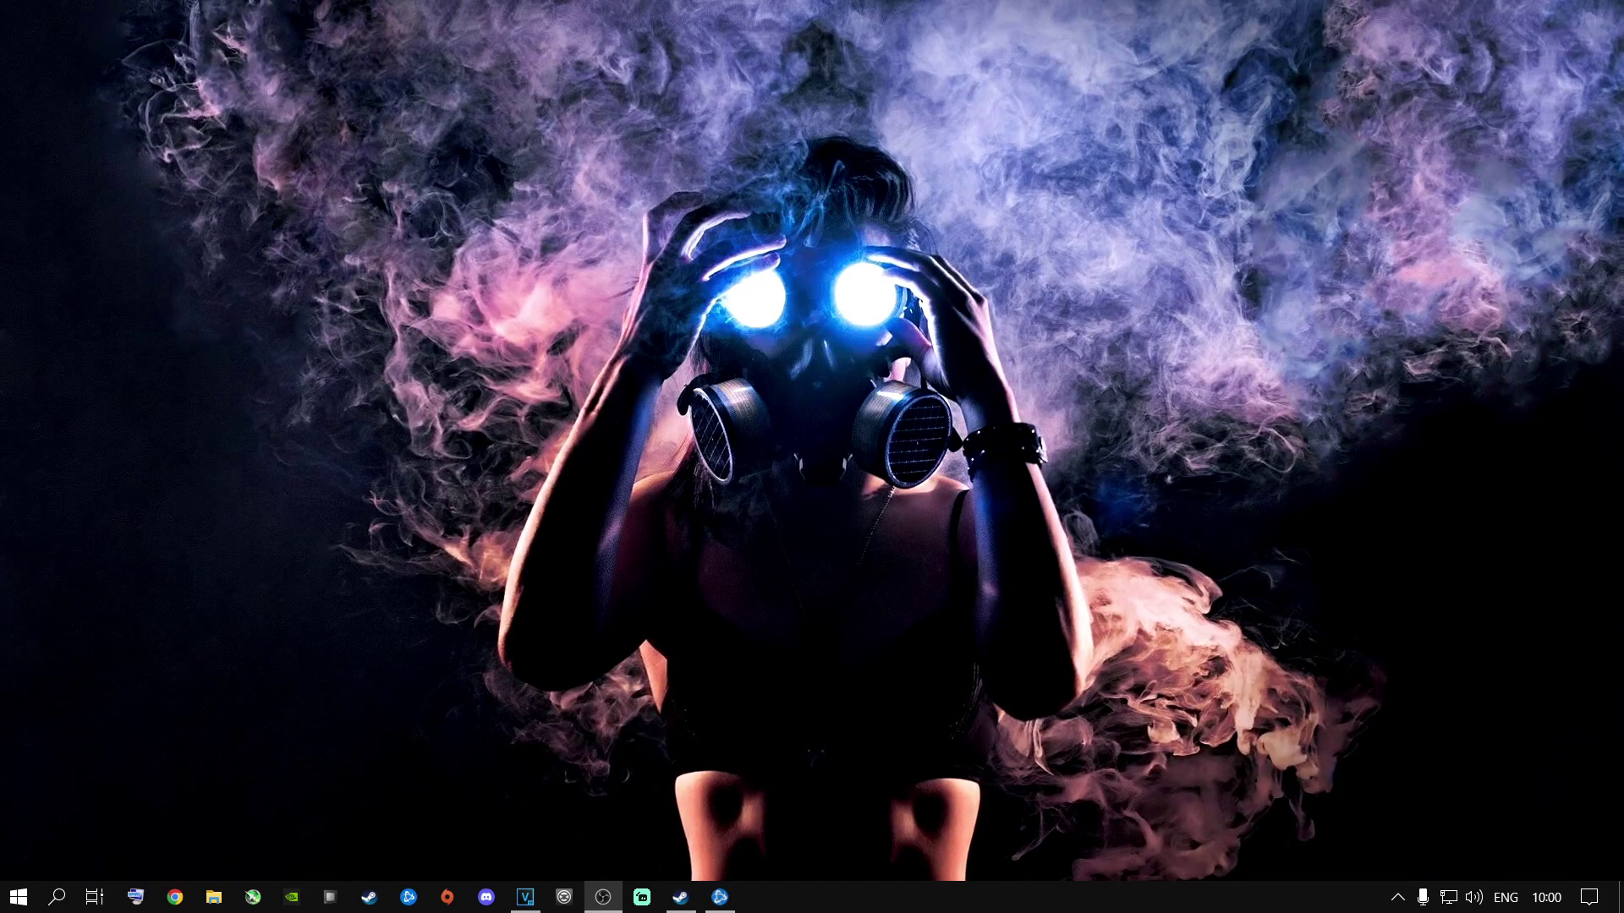
# - Open Windows Settings and check for Windows updates under Update & Security
pyautogui.press('super+s')
pyautogui.write('setting')
pyautogui.press('Return')
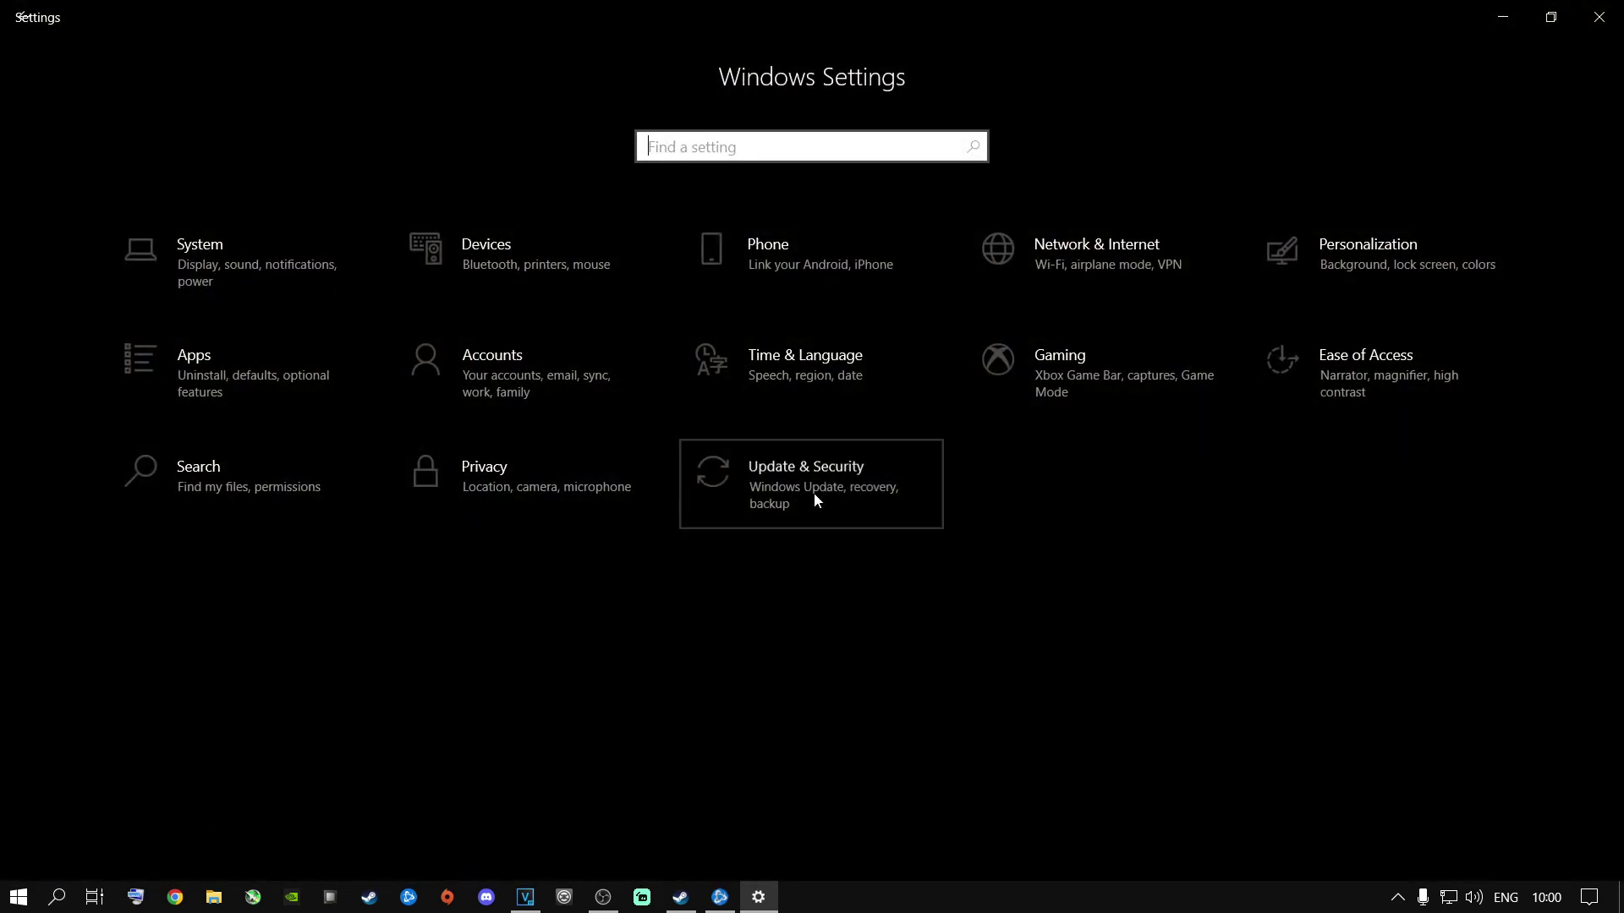
pyautogui.click(817, 496)
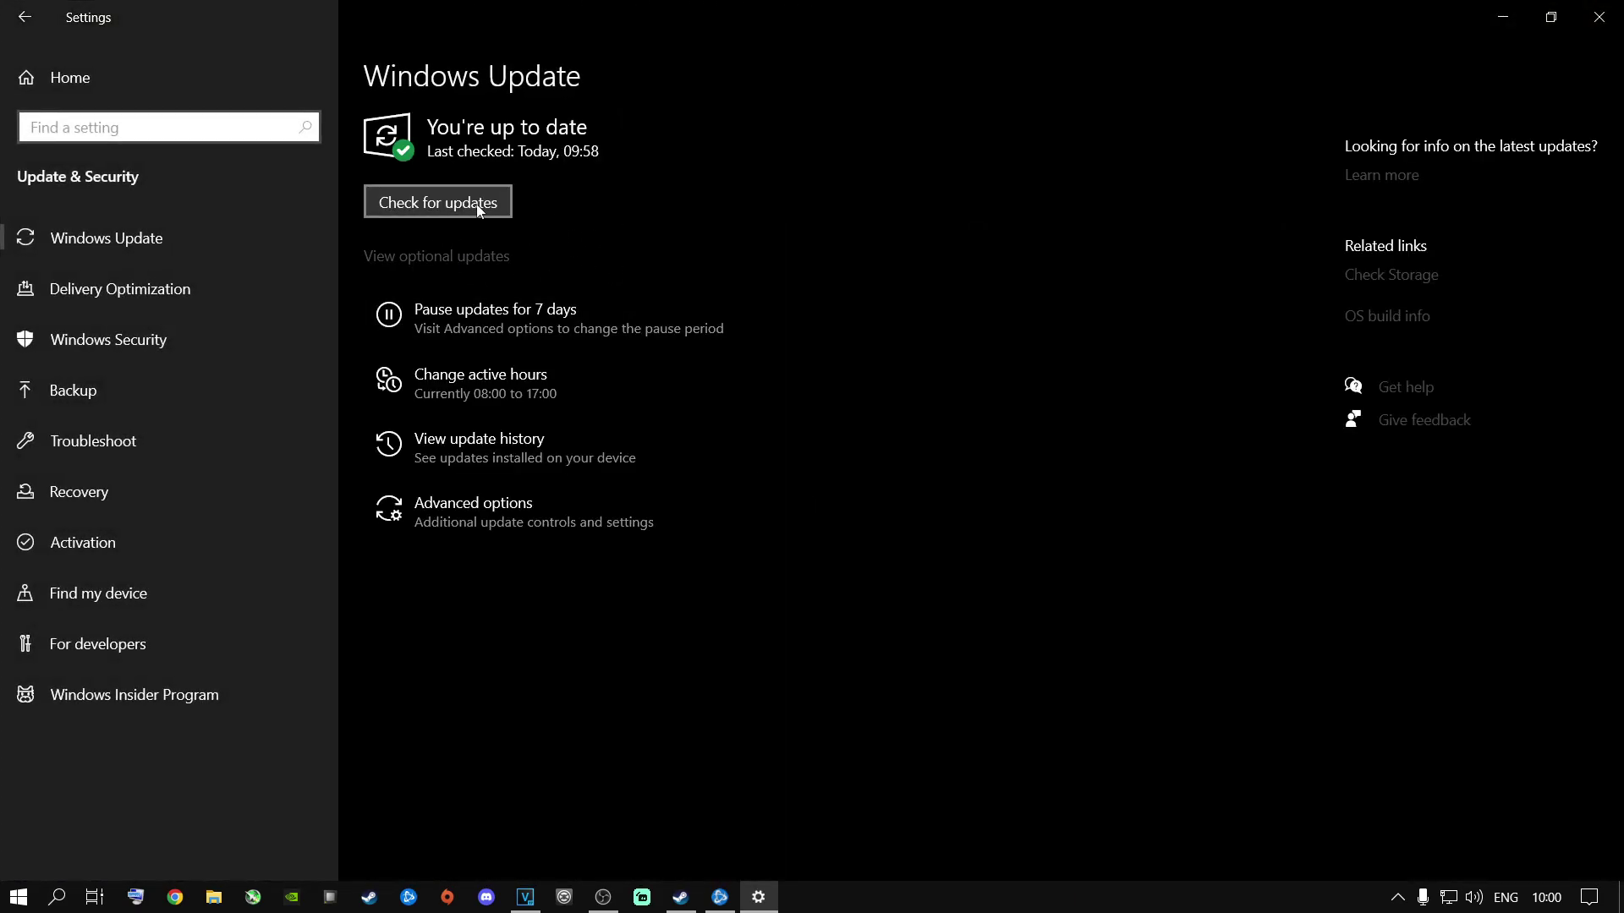
pyautogui.click(479, 209)
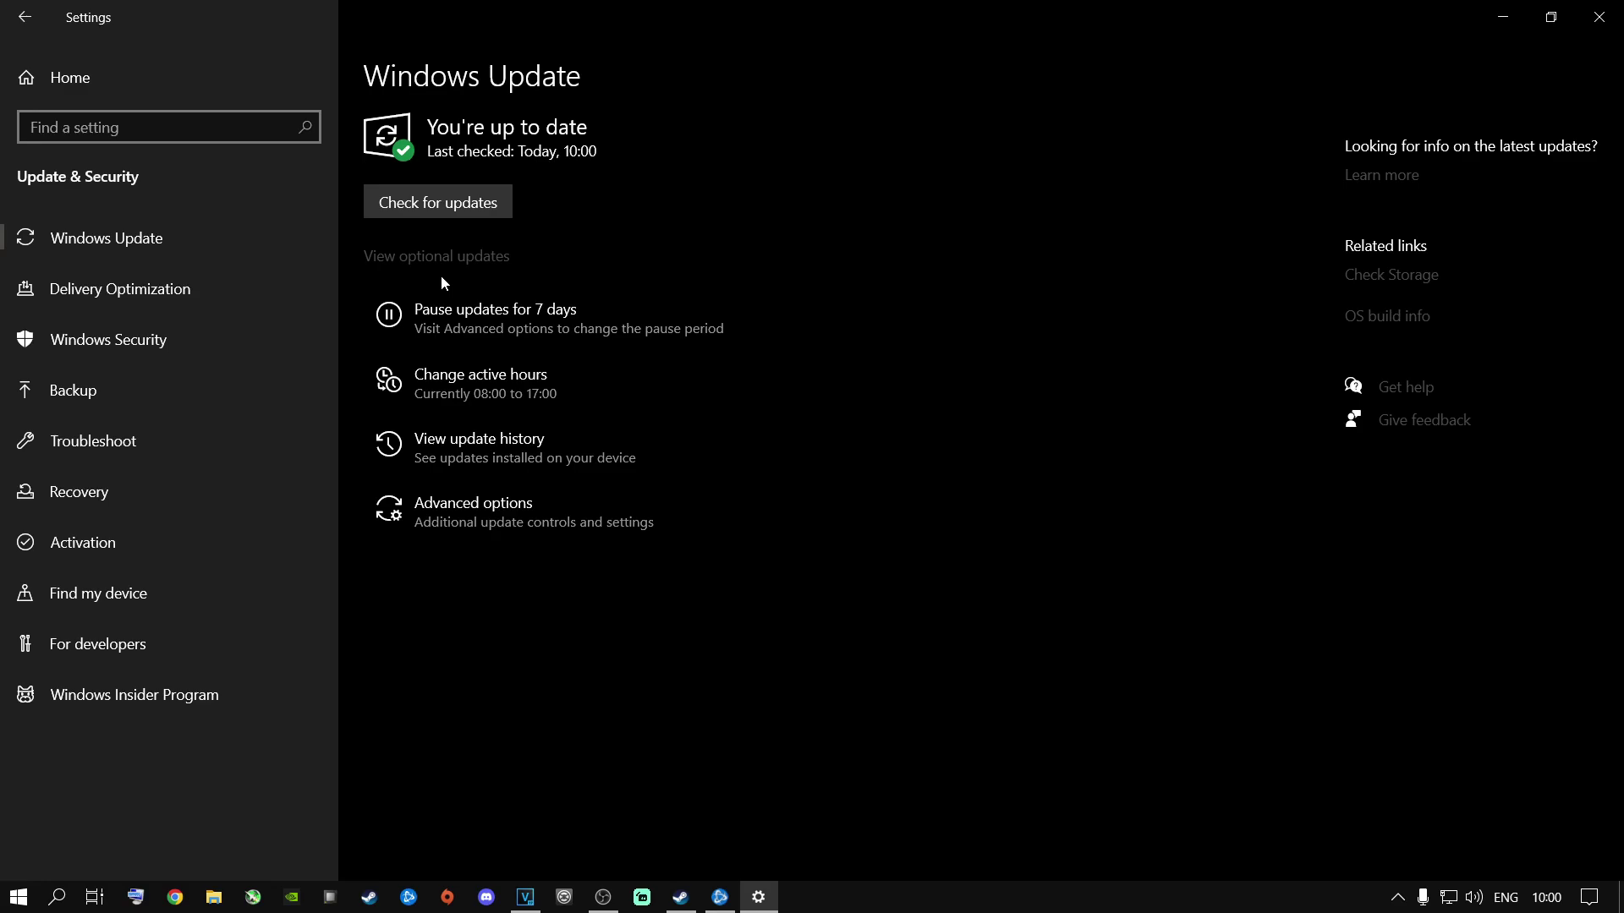
# - Review the list of background apps in the Privacy settings and turn off letting apps run in the background
pyautogui.click(81, 86)
pyautogui.click(530, 482)
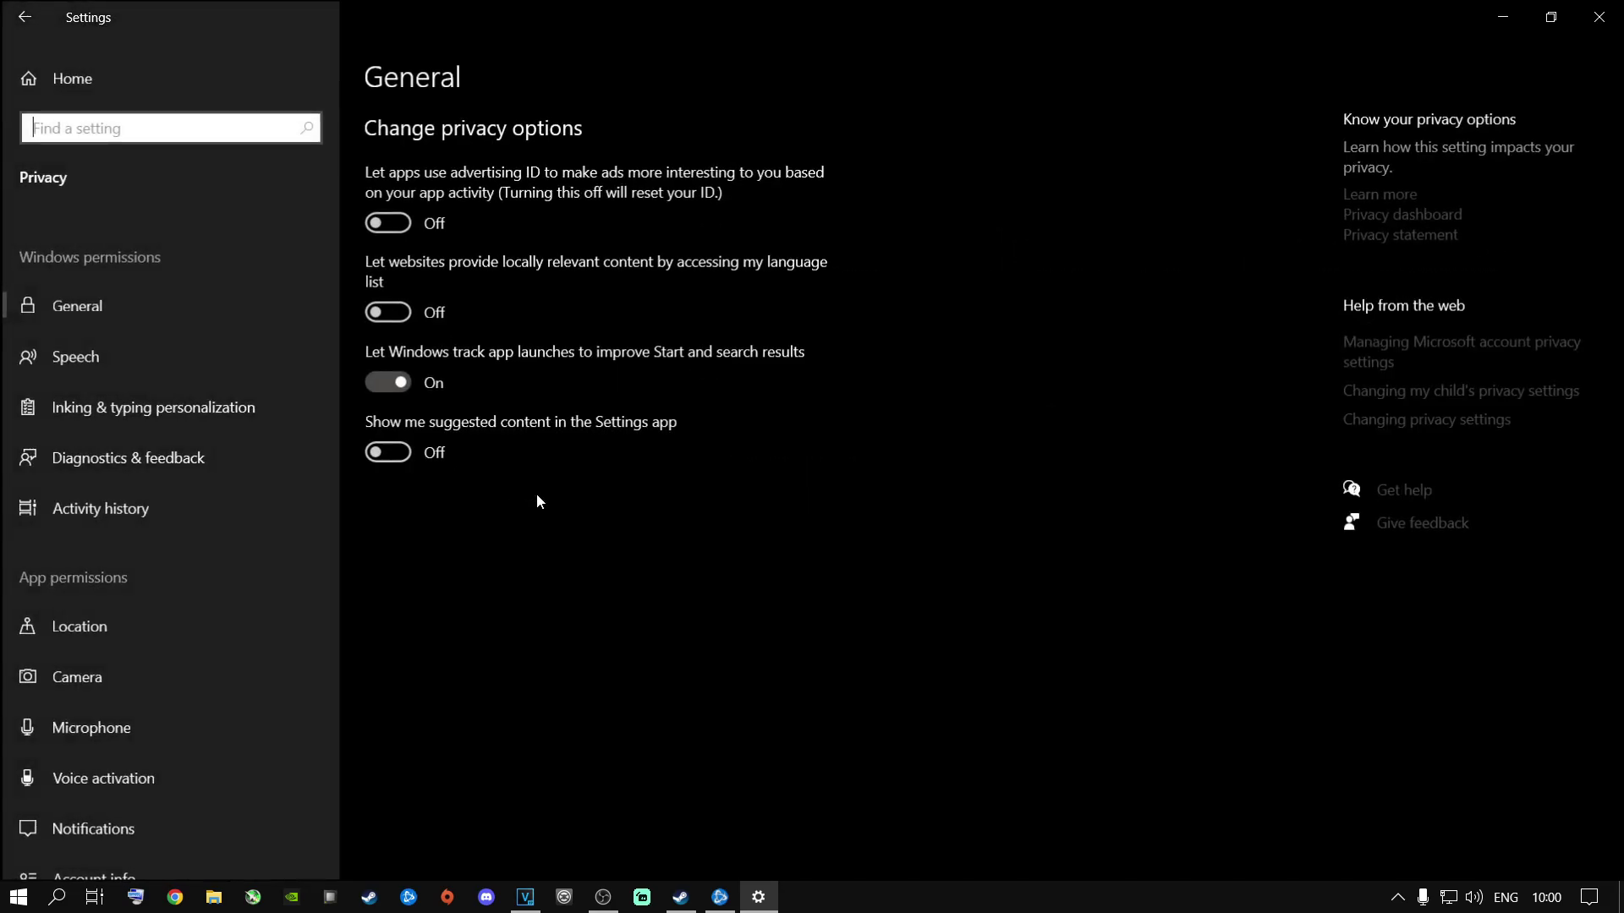
pyautogui.scroll(-10, 146, 570)
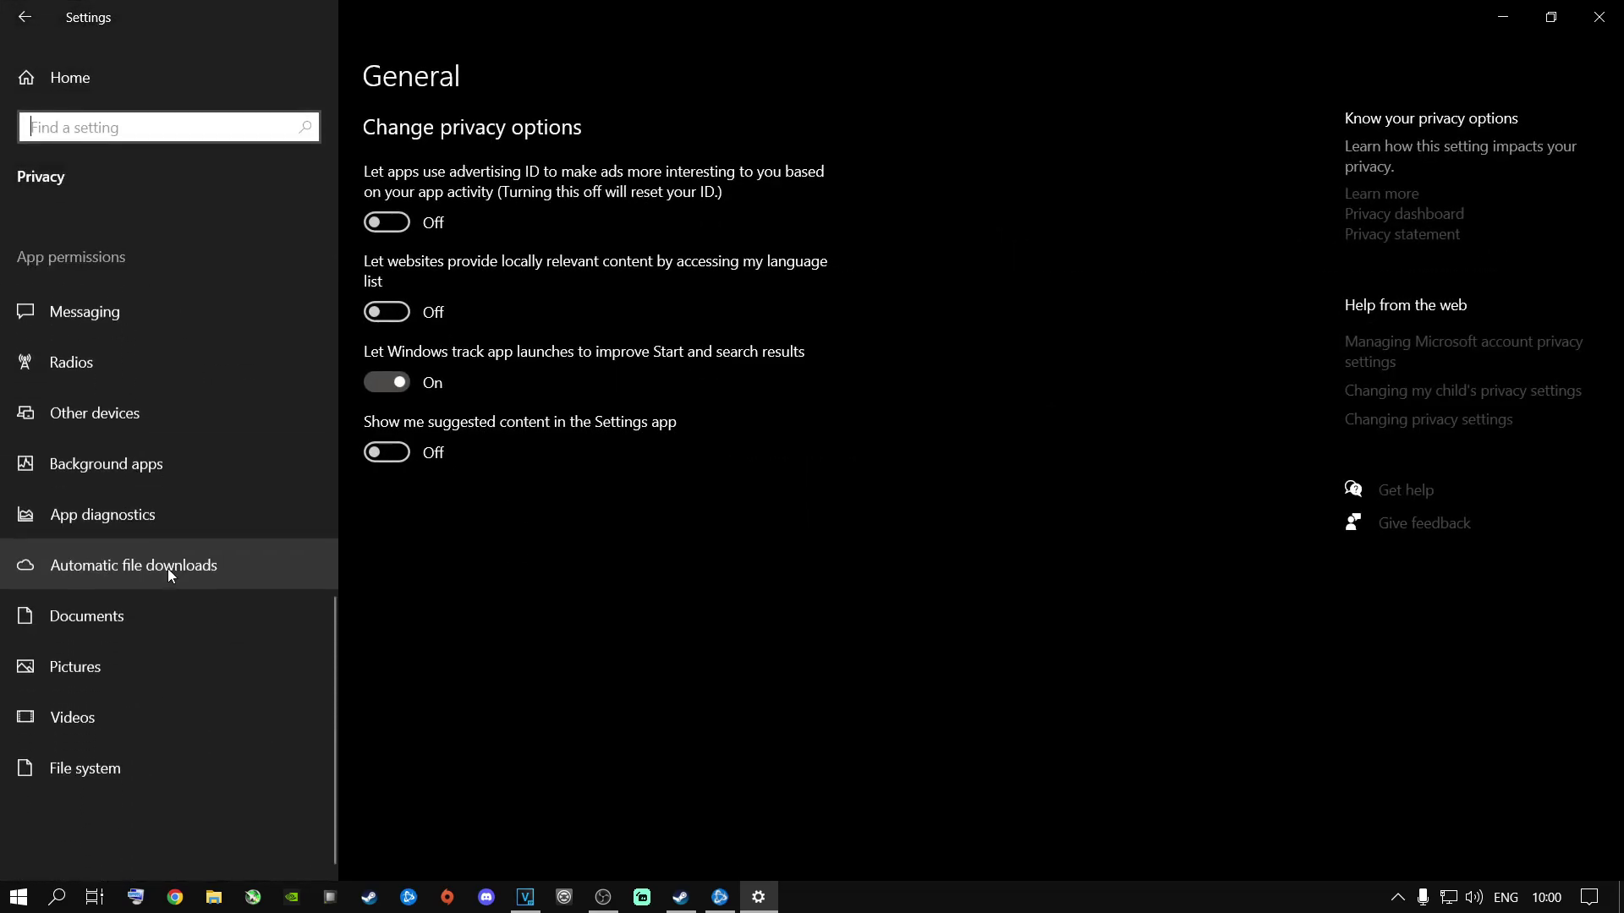
pyautogui.click(129, 475)
pyautogui.click(386, 203)
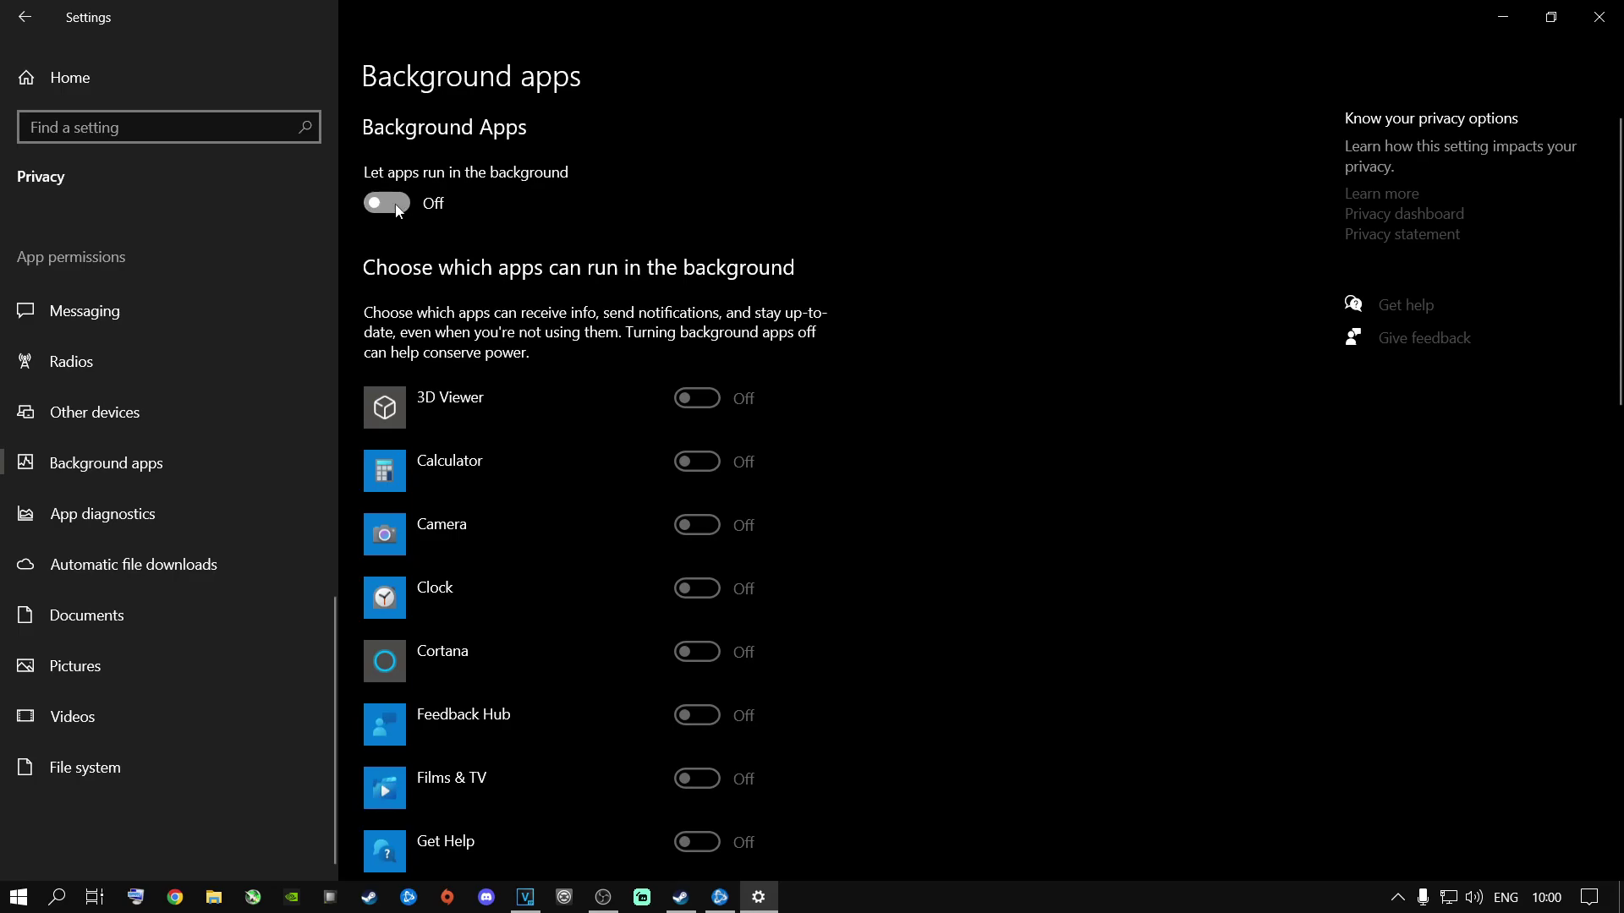
pyautogui.scroll(-15, 687, 488)
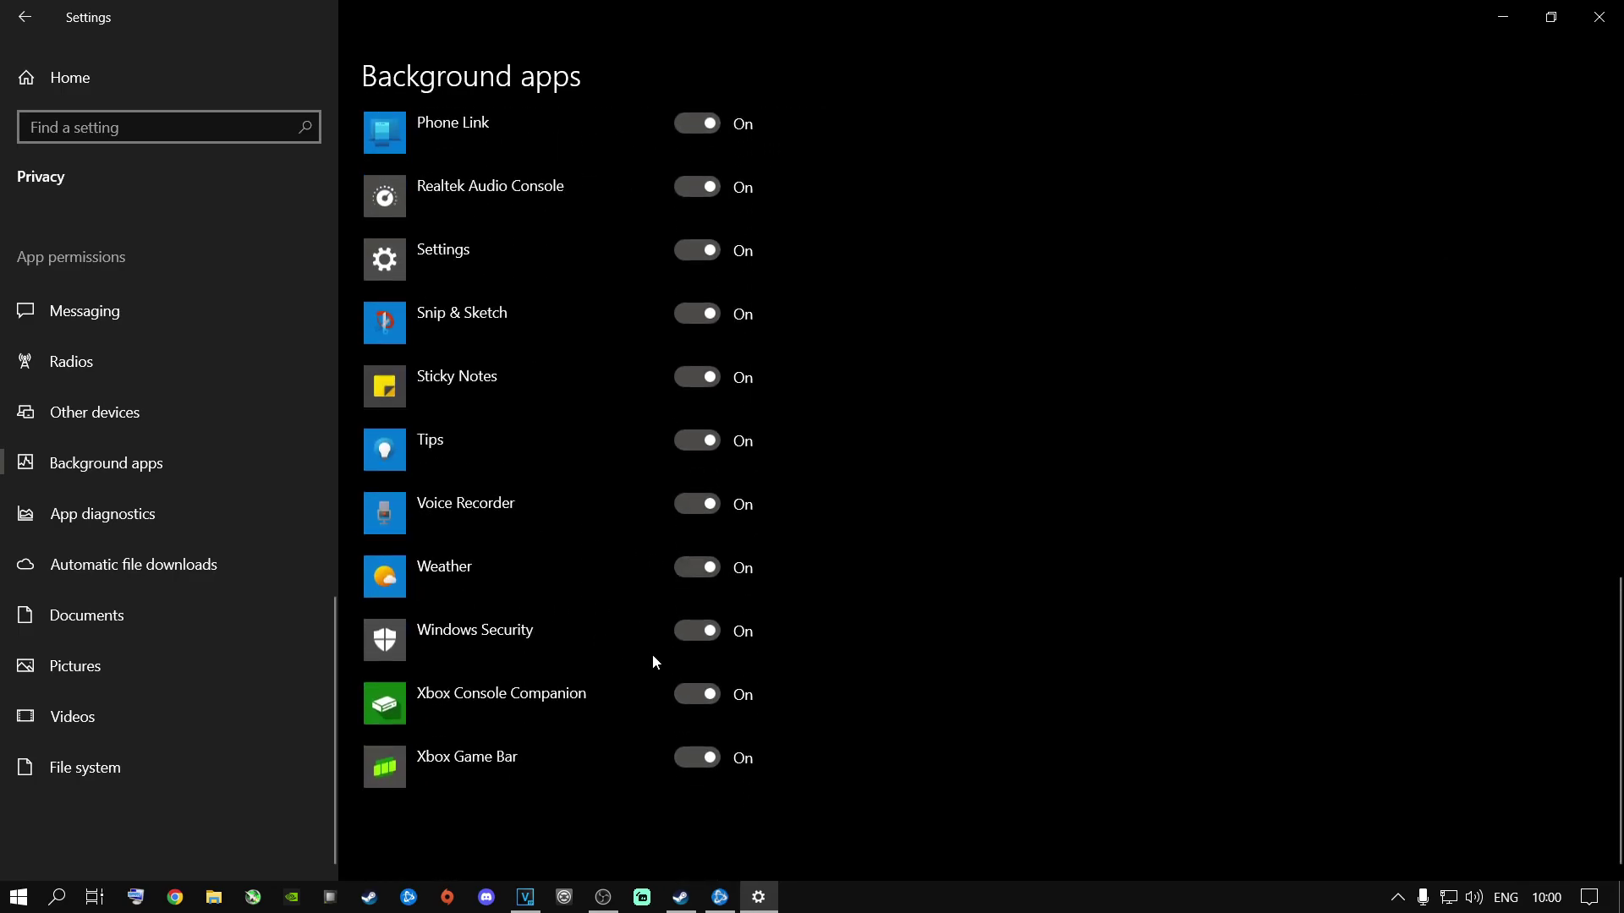
pyautogui.scroll(5, 688, 613)
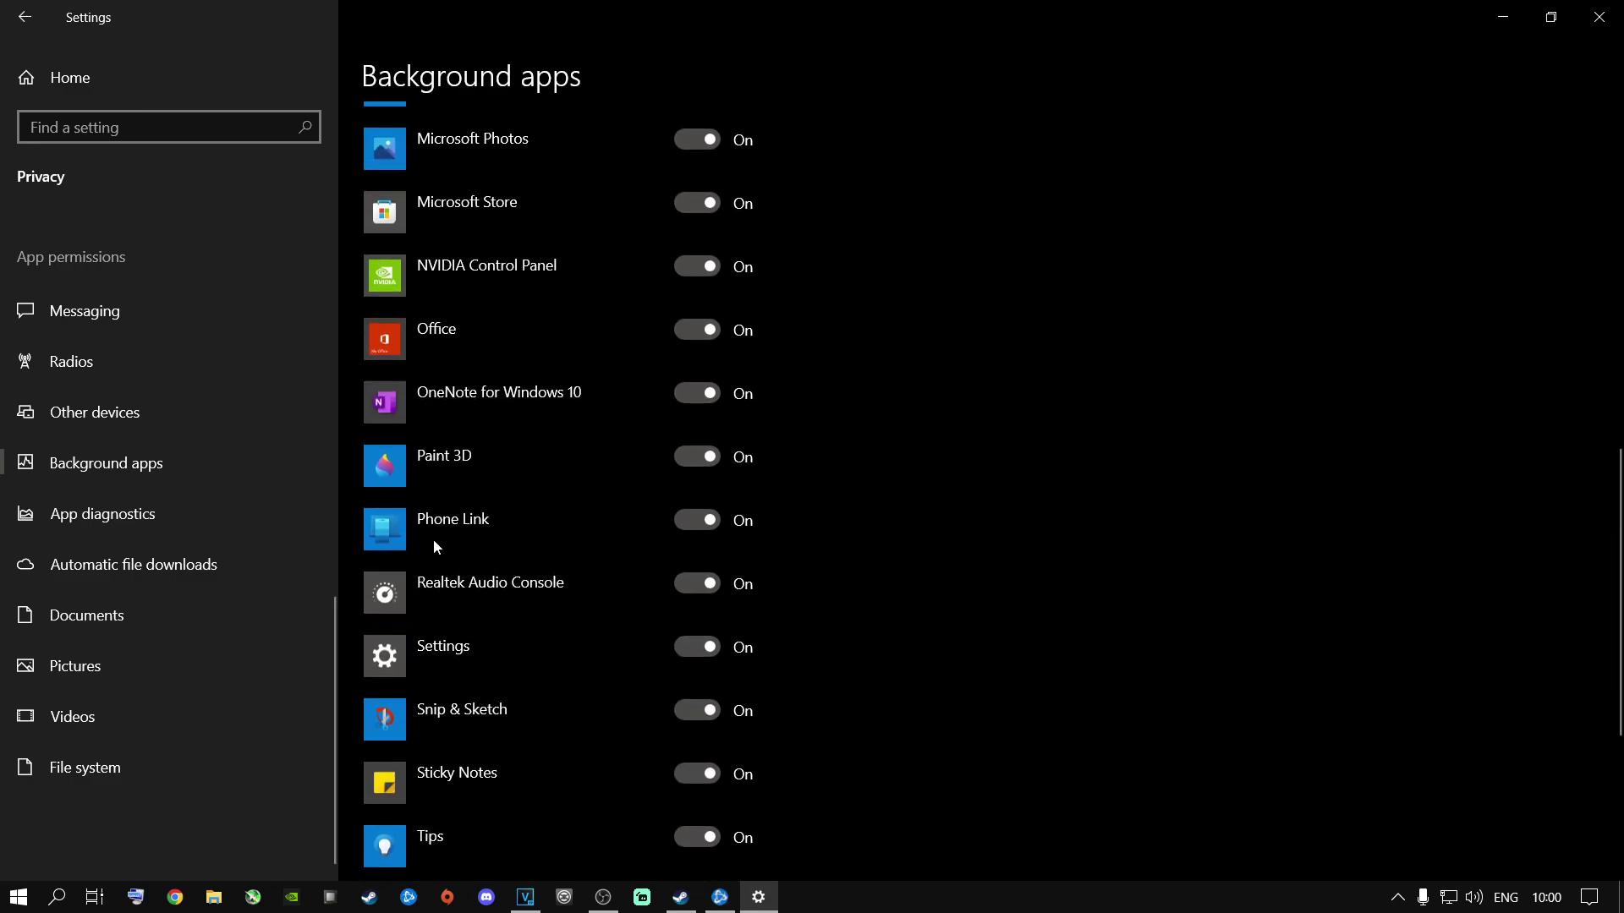
pyautogui.scroll(8, 570, 600)
pyautogui.scroll(-3, 504, 573)
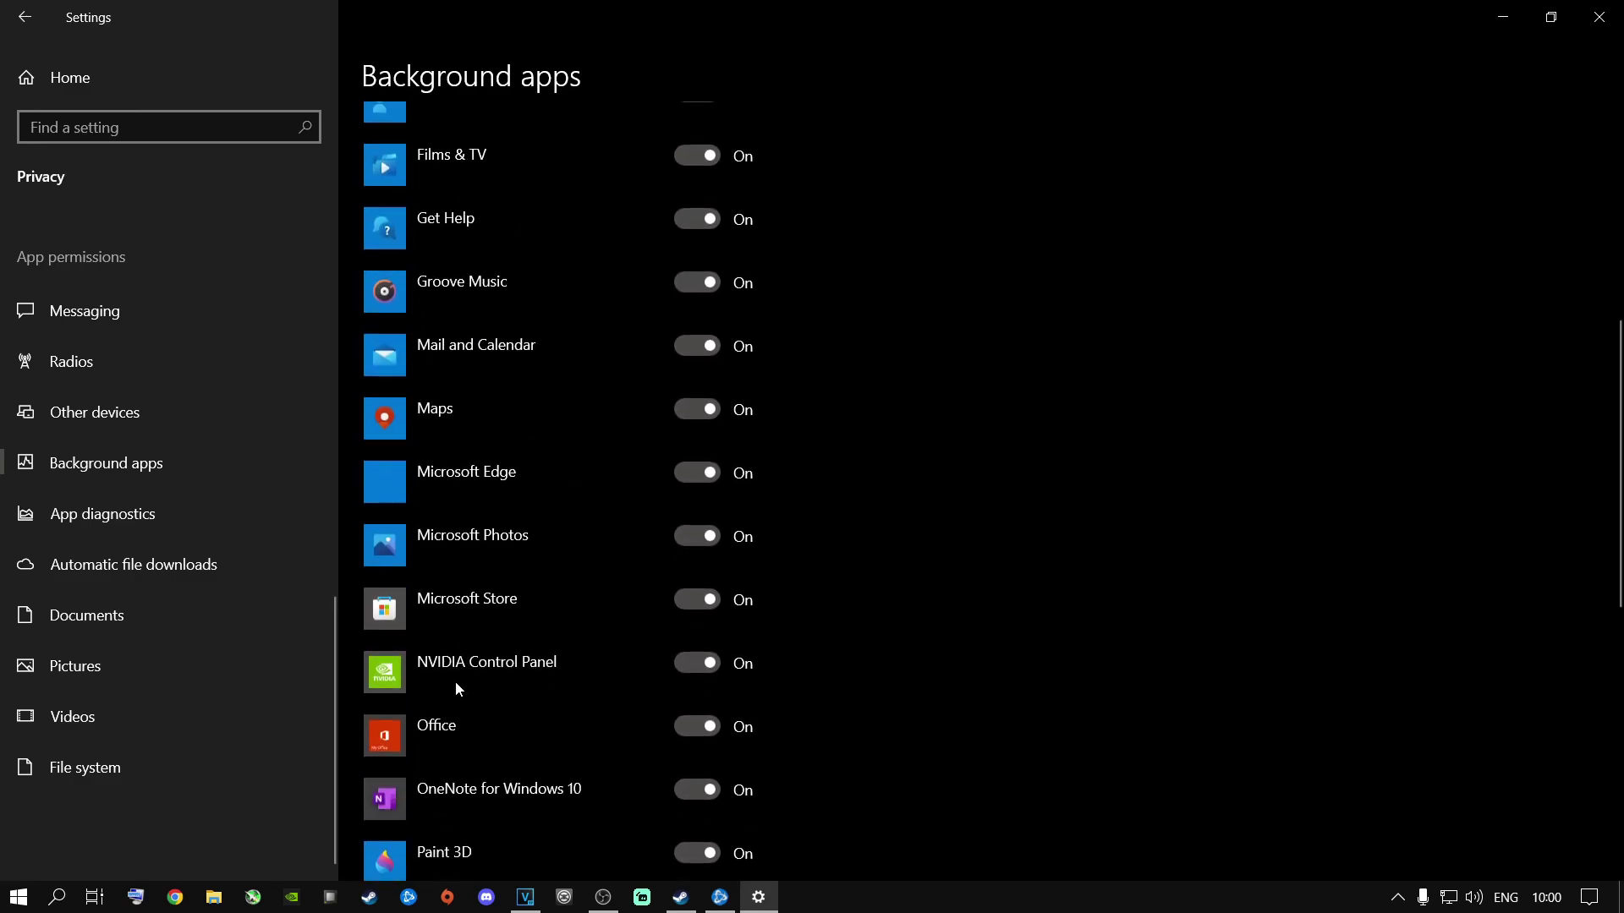
pyautogui.scroll(6, 541, 562)
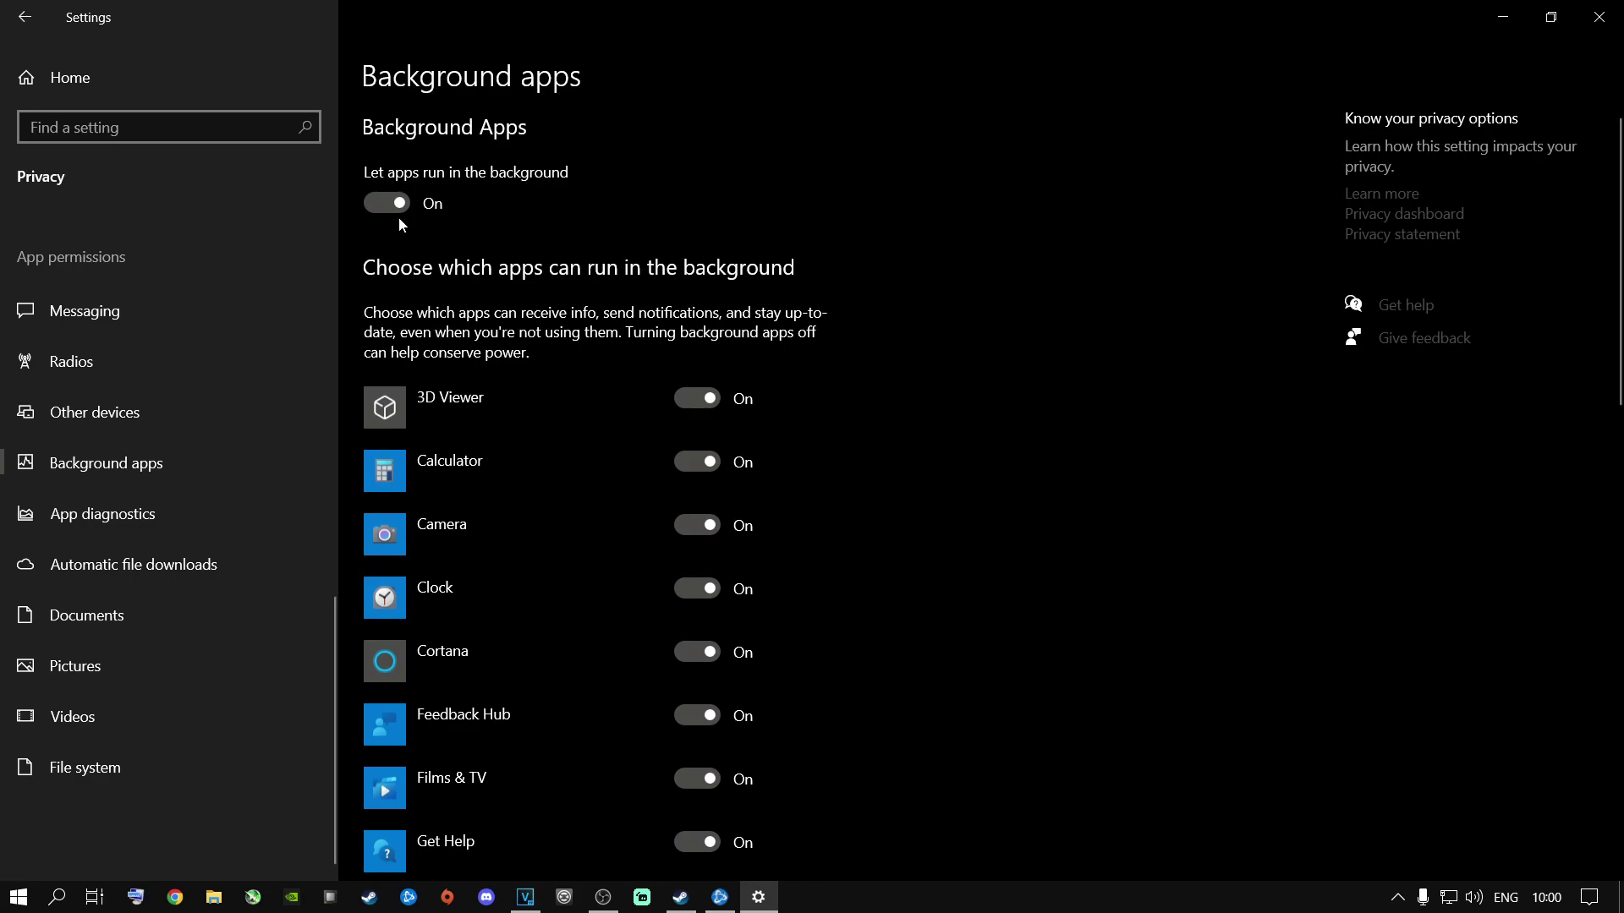
pyautogui.click(394, 213)
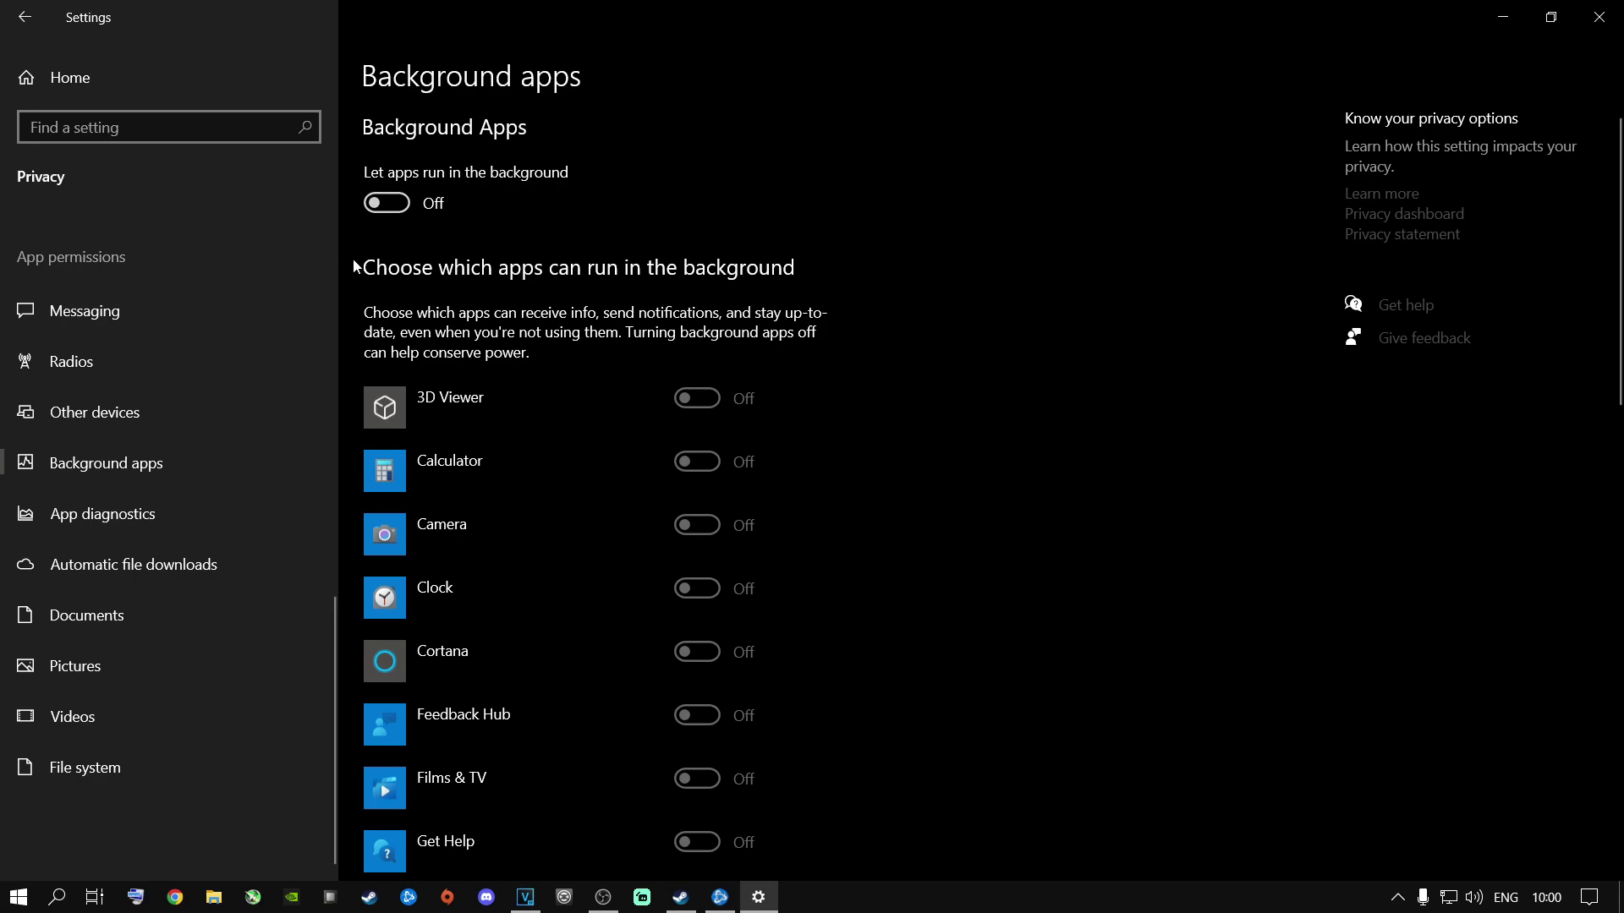
# - Open the Game Mode page in the Gaming settings and toggle Game Mode on and off
pyautogui.click(84, 77)
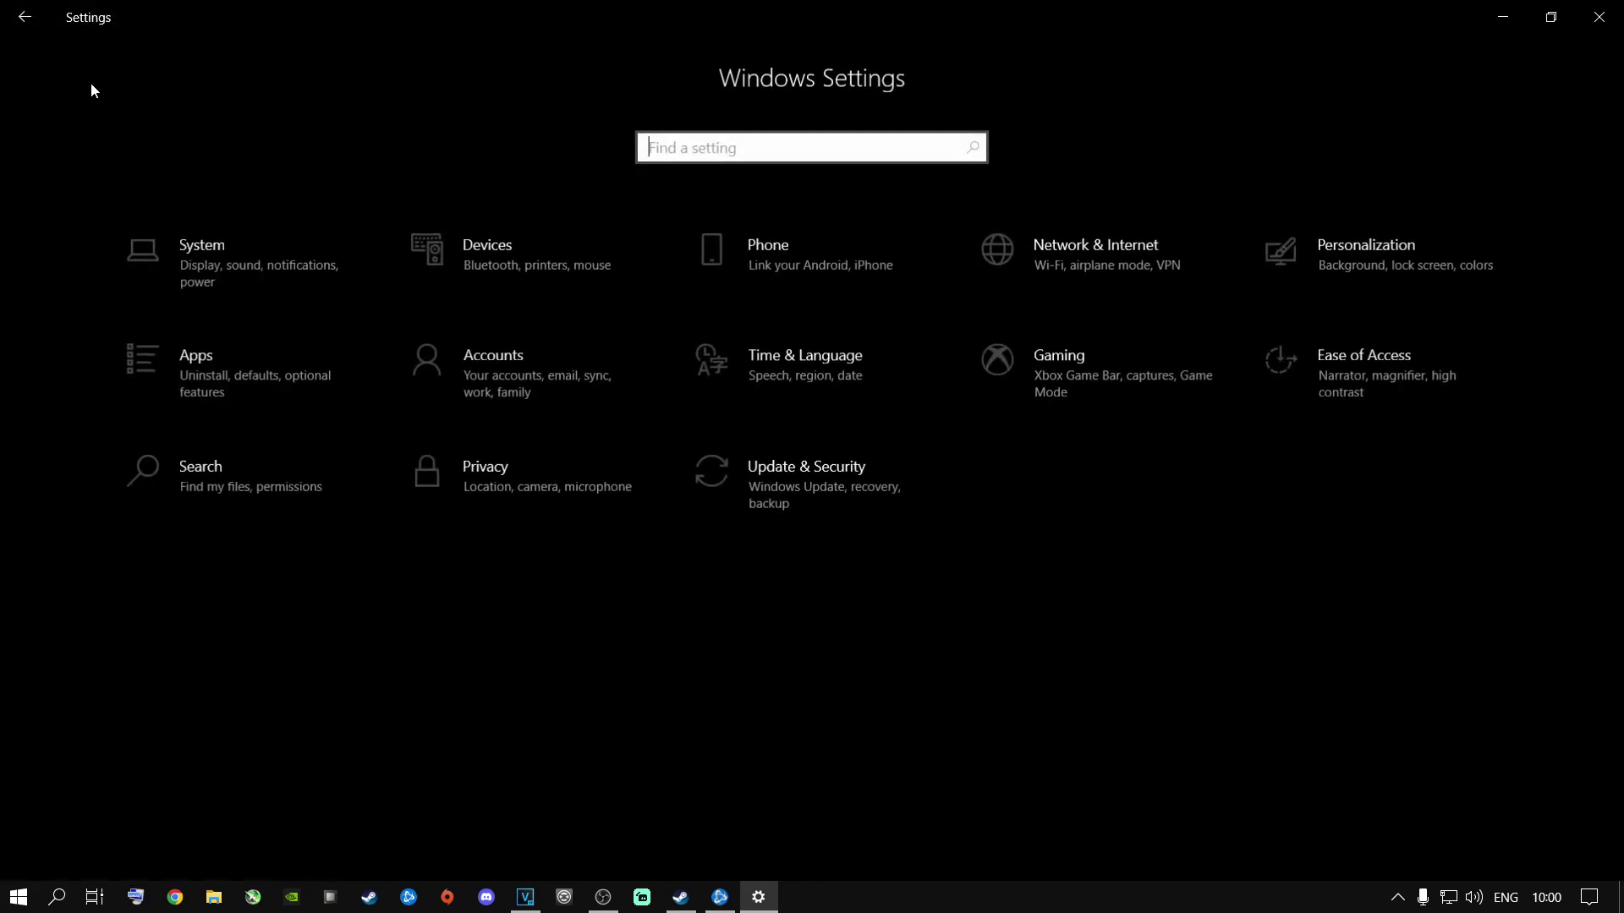
pyautogui.click(1062, 384)
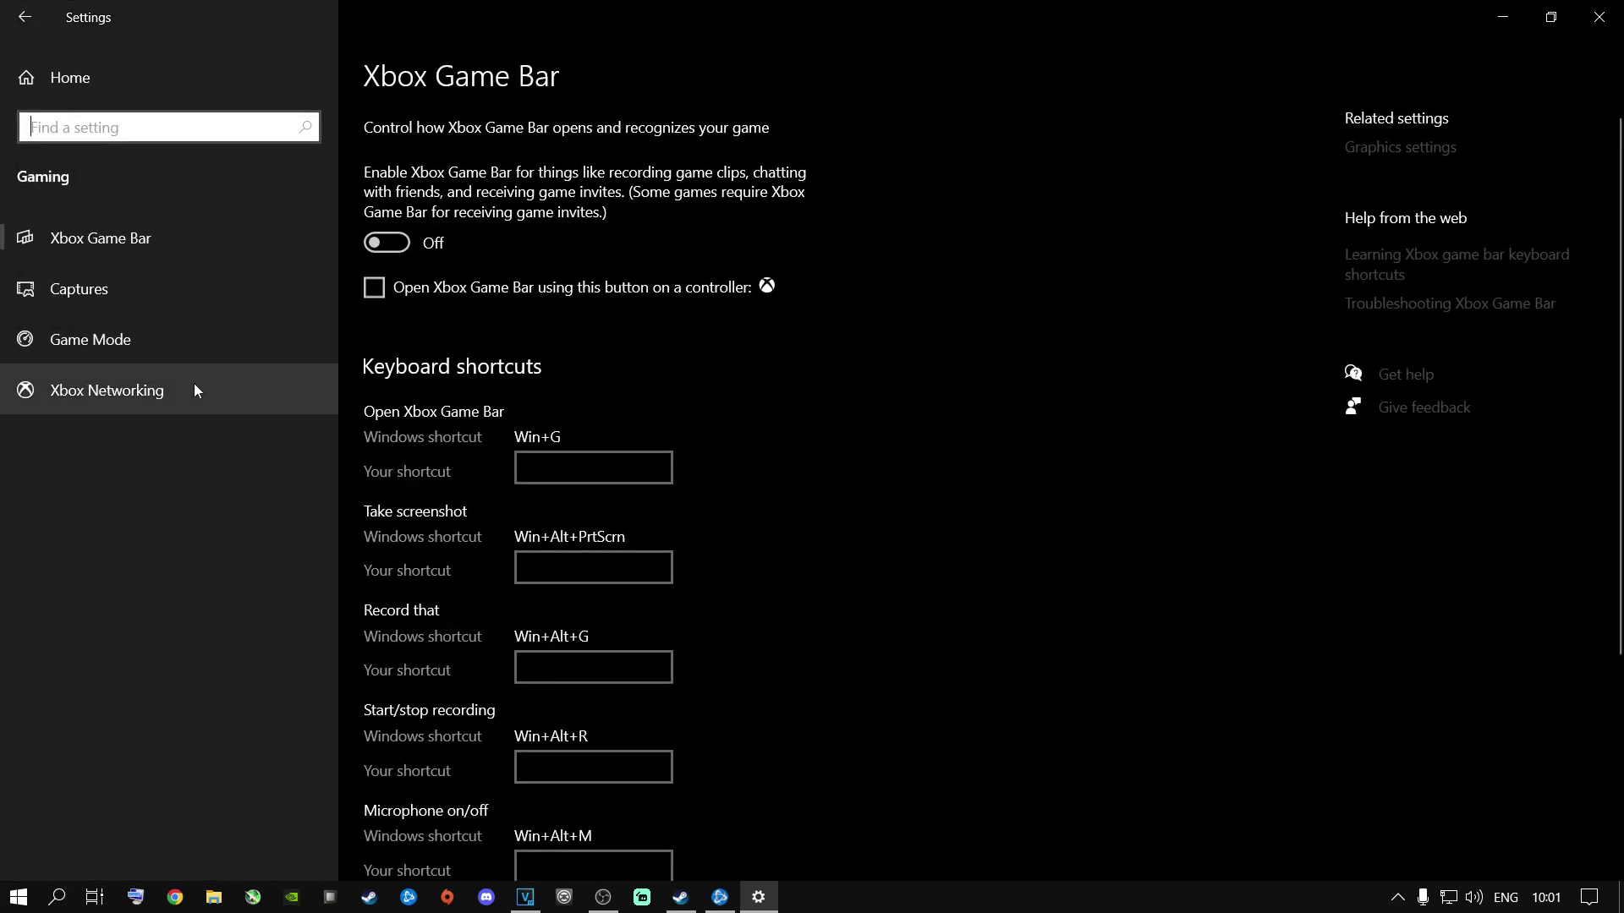
pyautogui.click(120, 346)
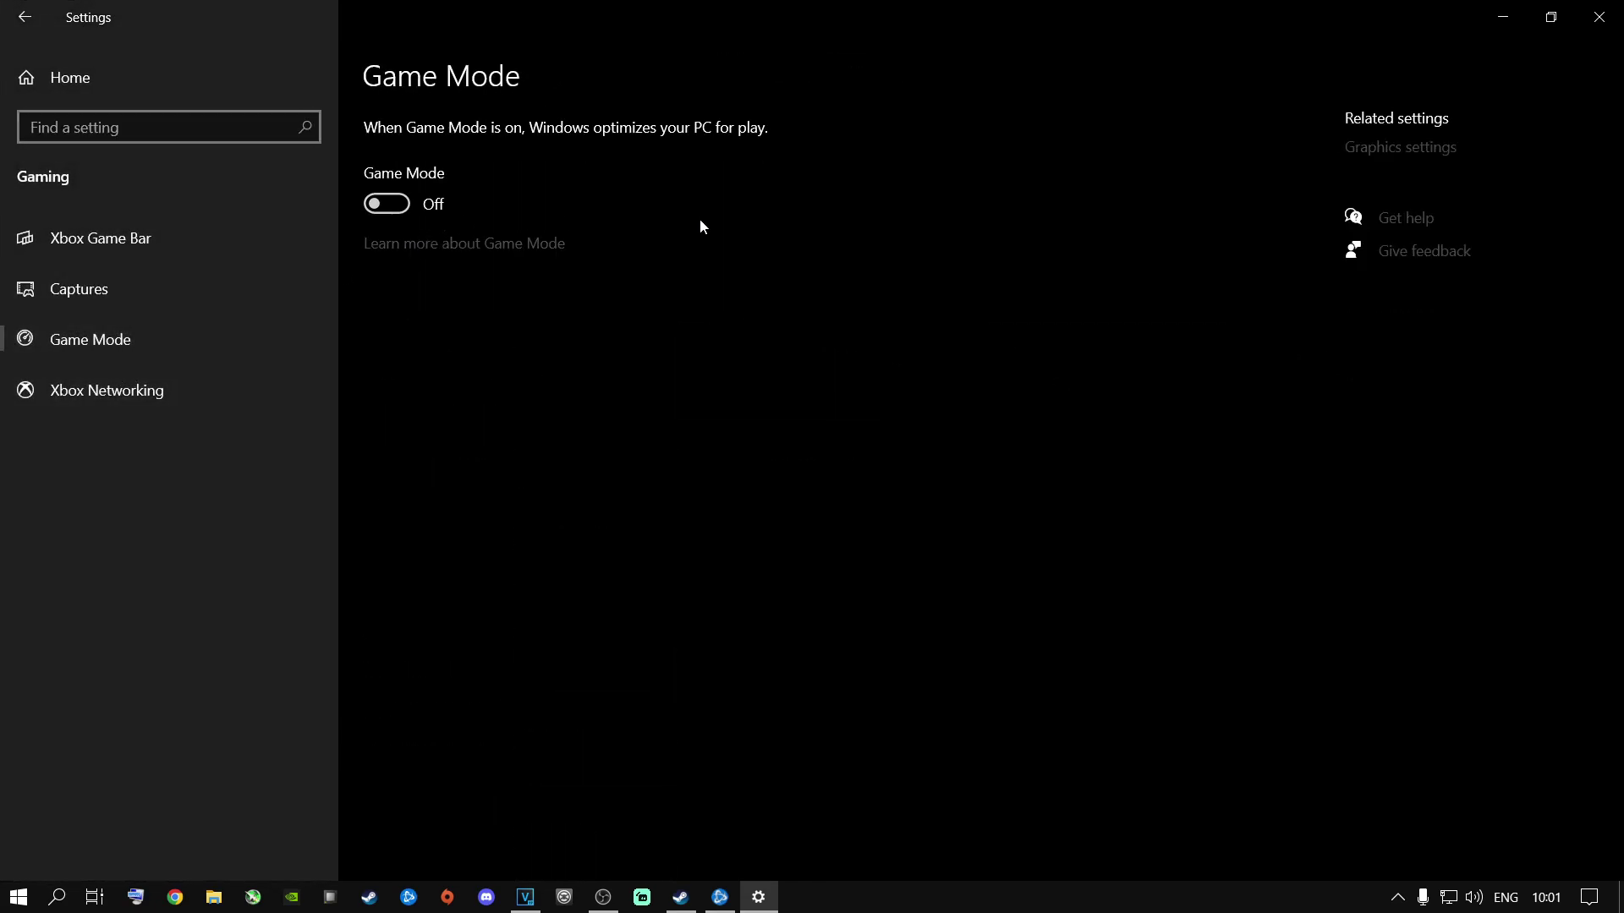
pyautogui.click(386, 204)
pyautogui.click(387, 204)
pyautogui.press('space')
pyautogui.click(394, 205)
# - Set the Windows color mode to Dark in the Colors page of the Personalization settings
pyautogui.click(43, 73)
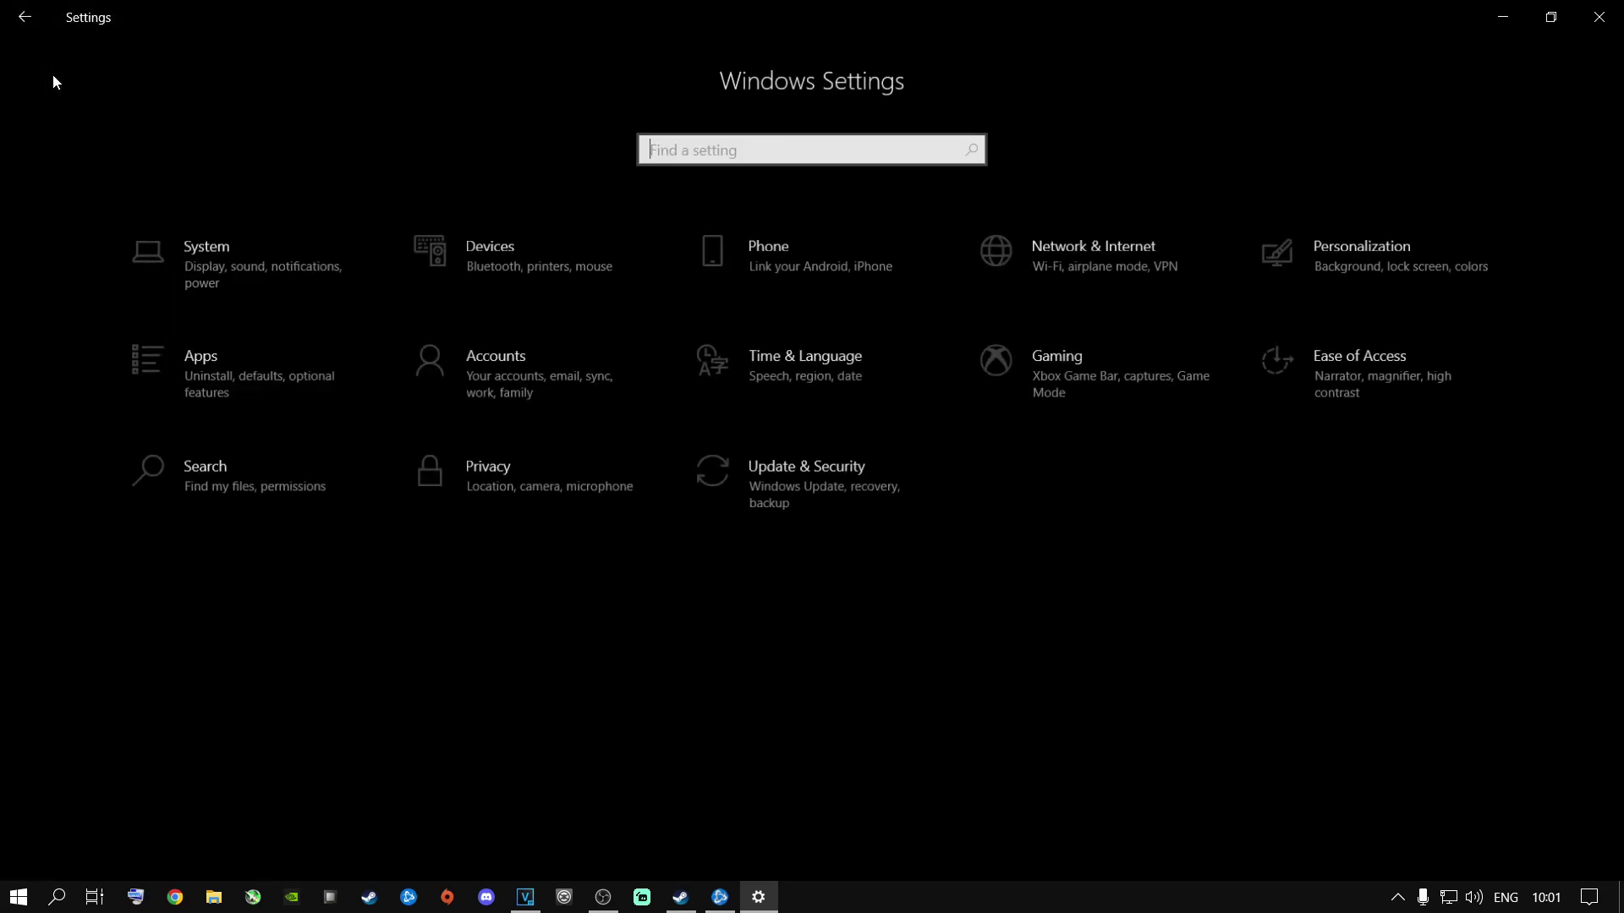
pyautogui.click(1334, 262)
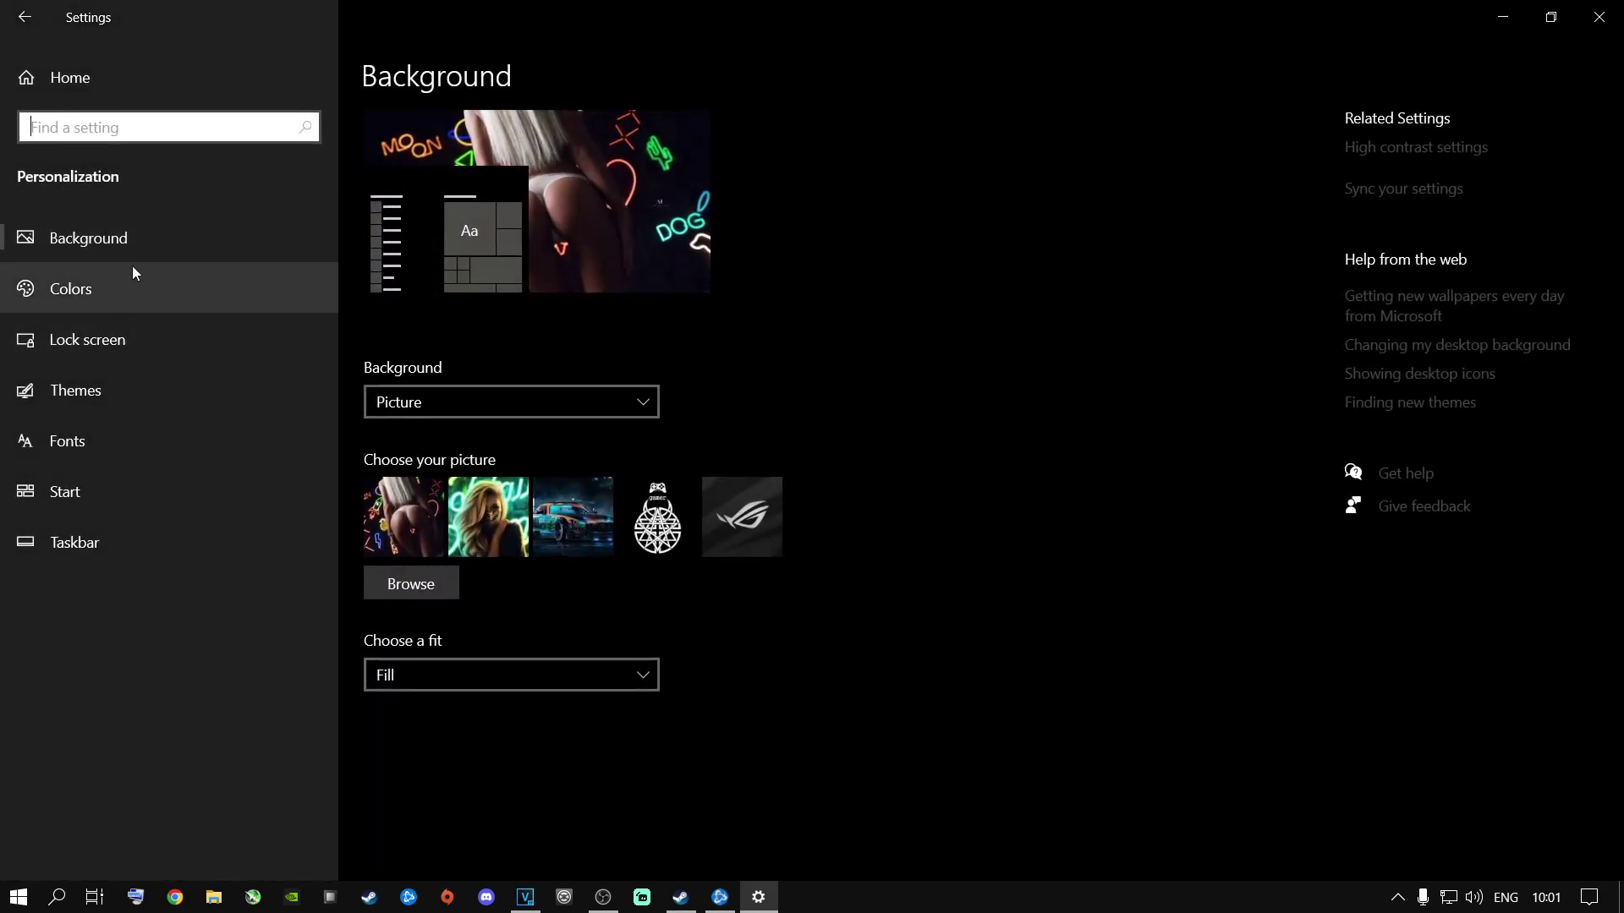
pyautogui.click(106, 291)
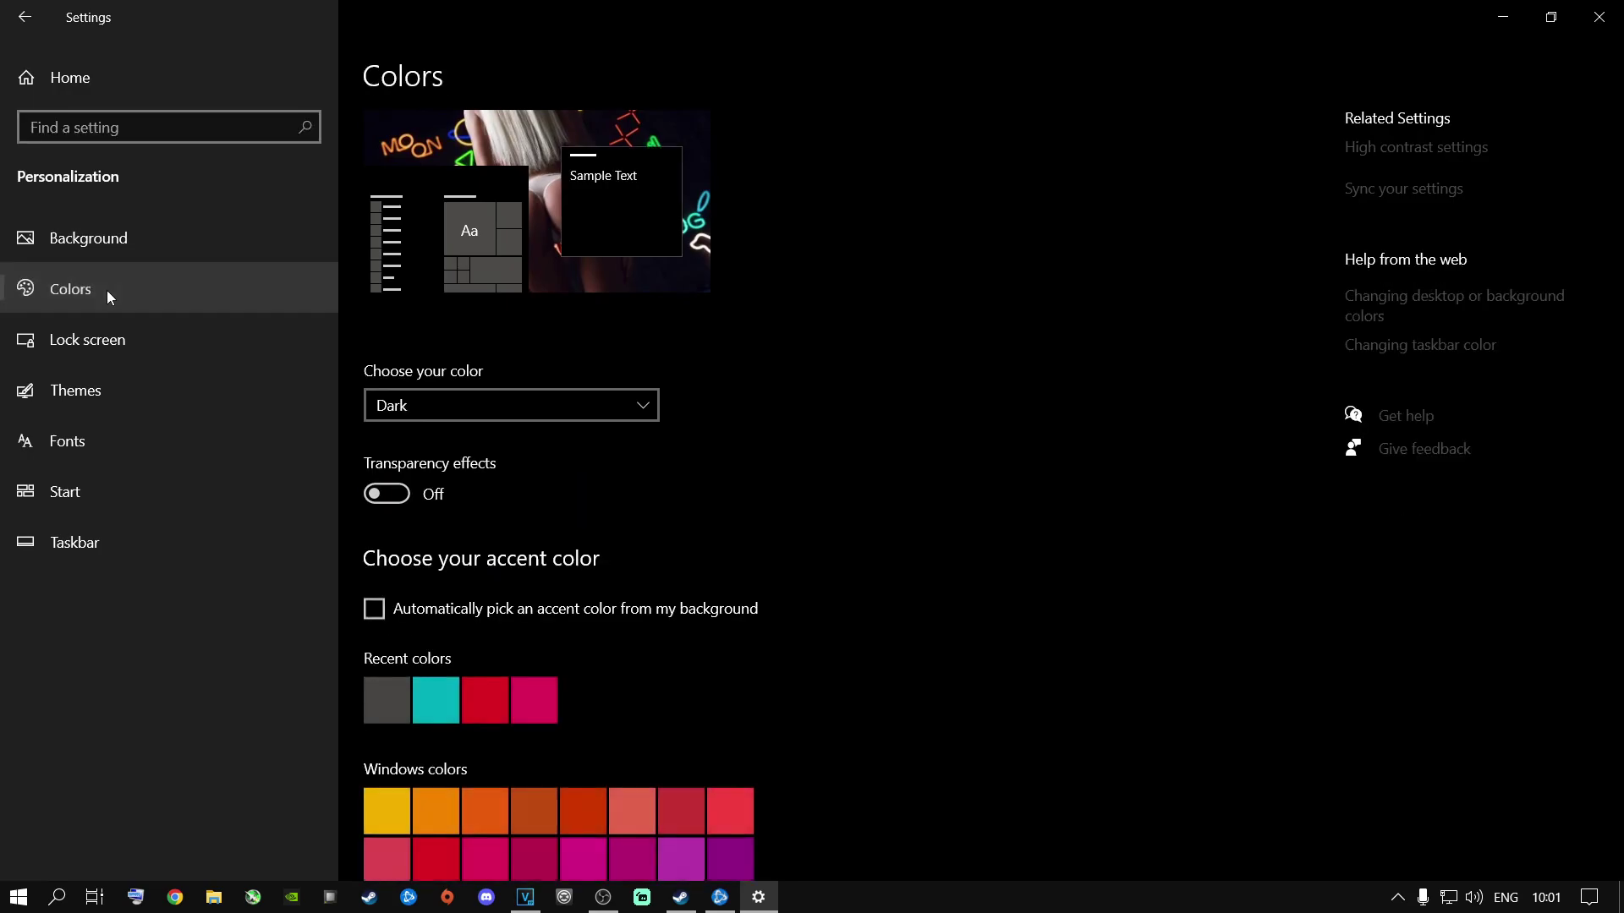
pyautogui.click(531, 407)
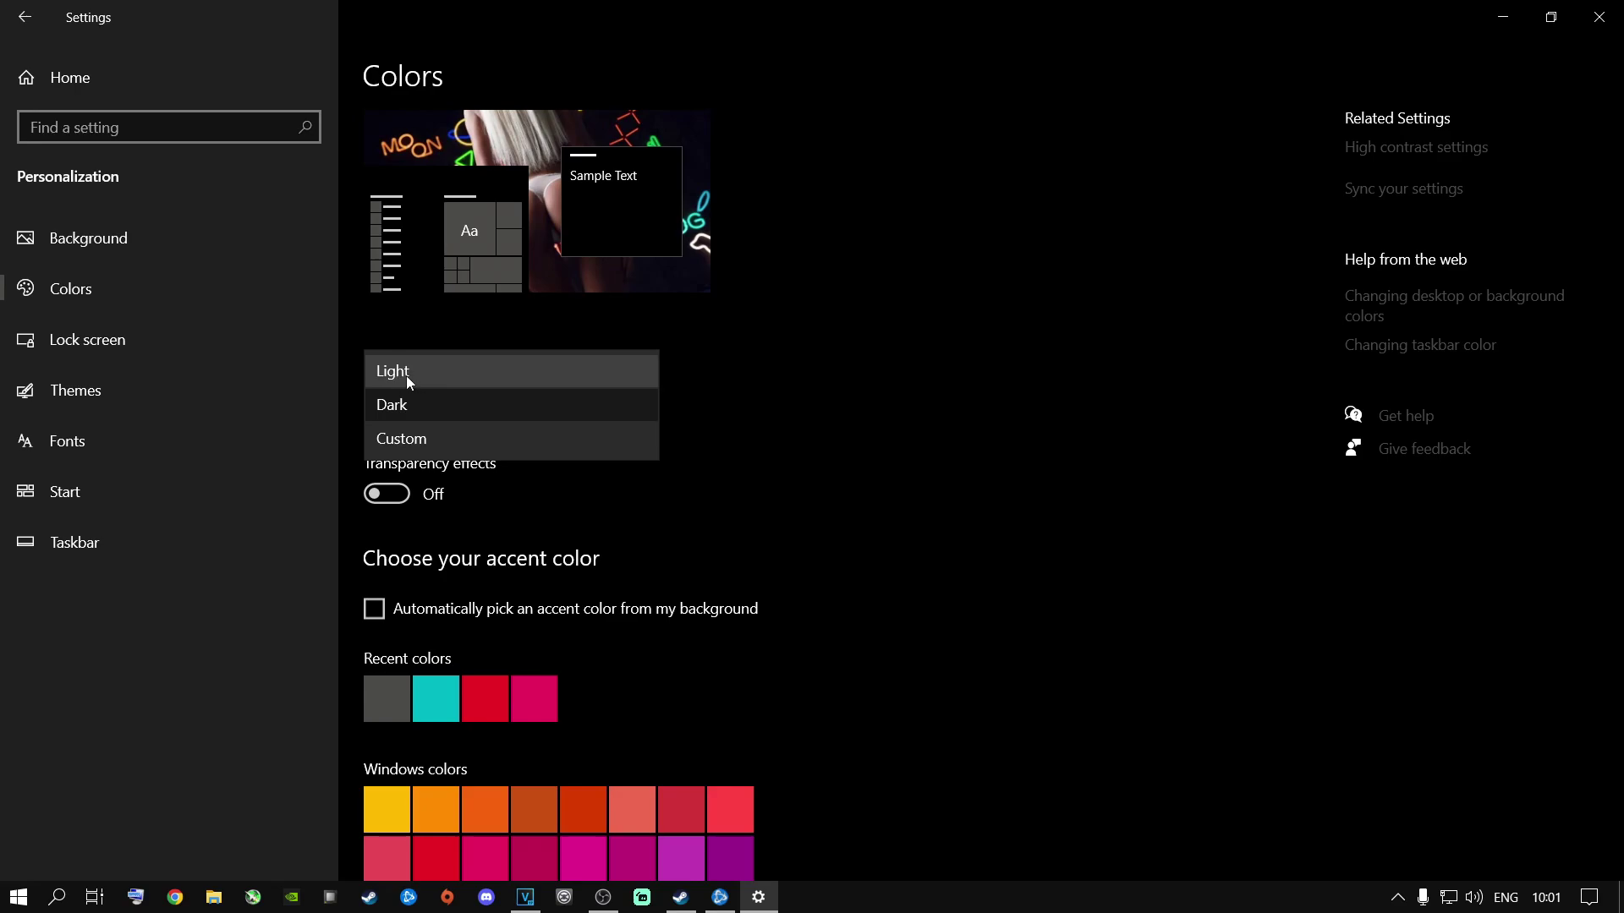
pyautogui.click(403, 408)
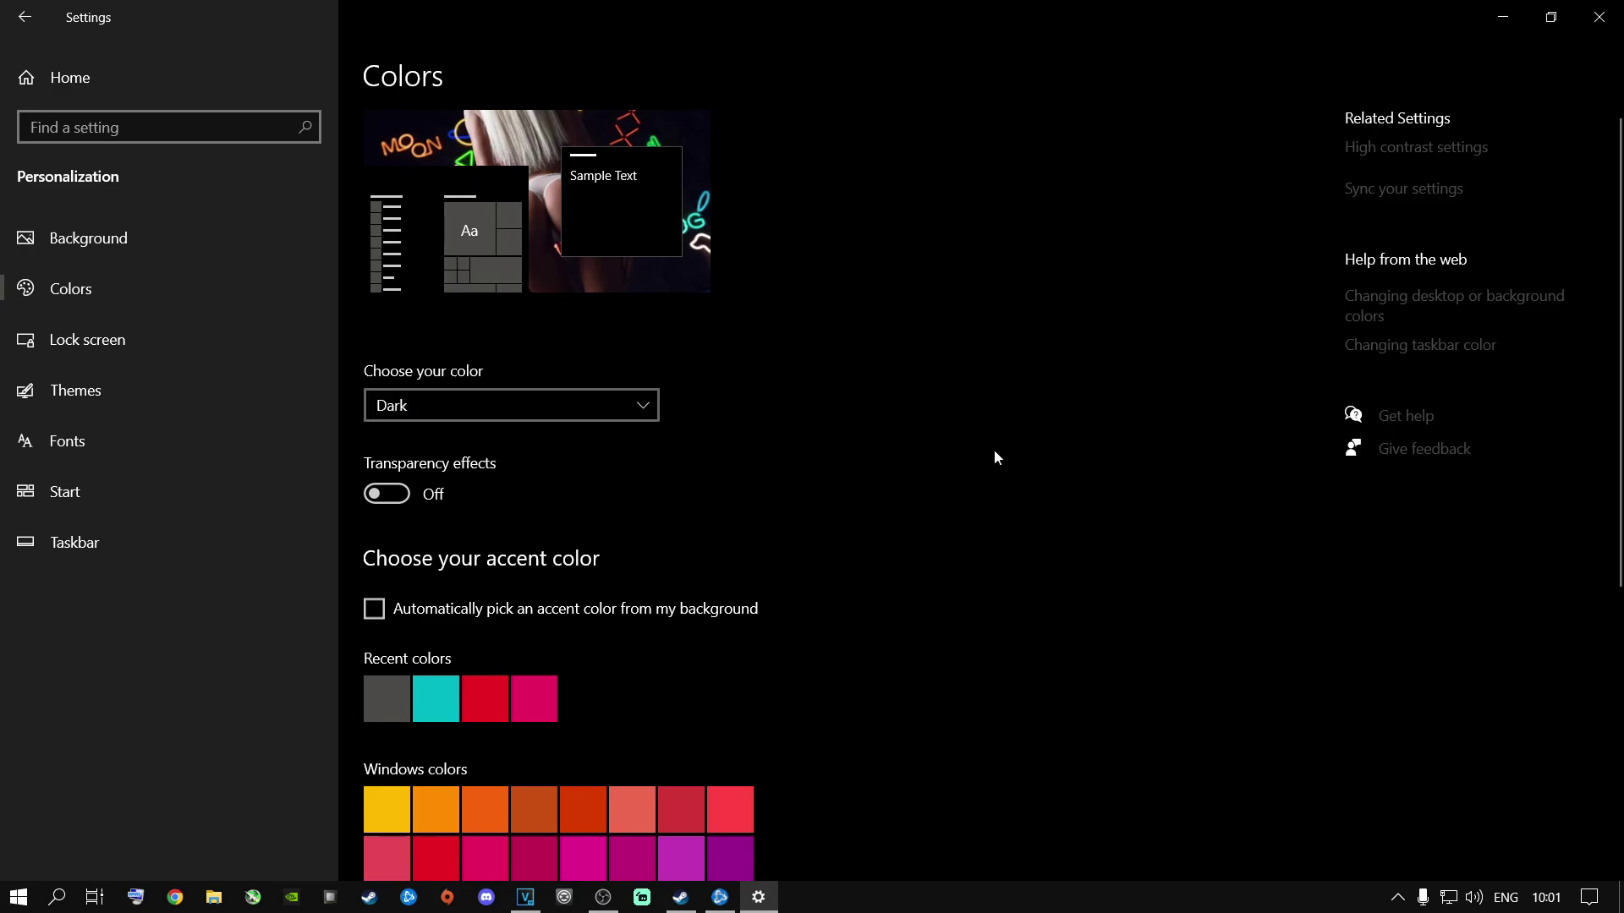
# - Examine the color mode, transparency effects and accent color options, and close Settings
pyautogui.scroll(-5, 421, 575)
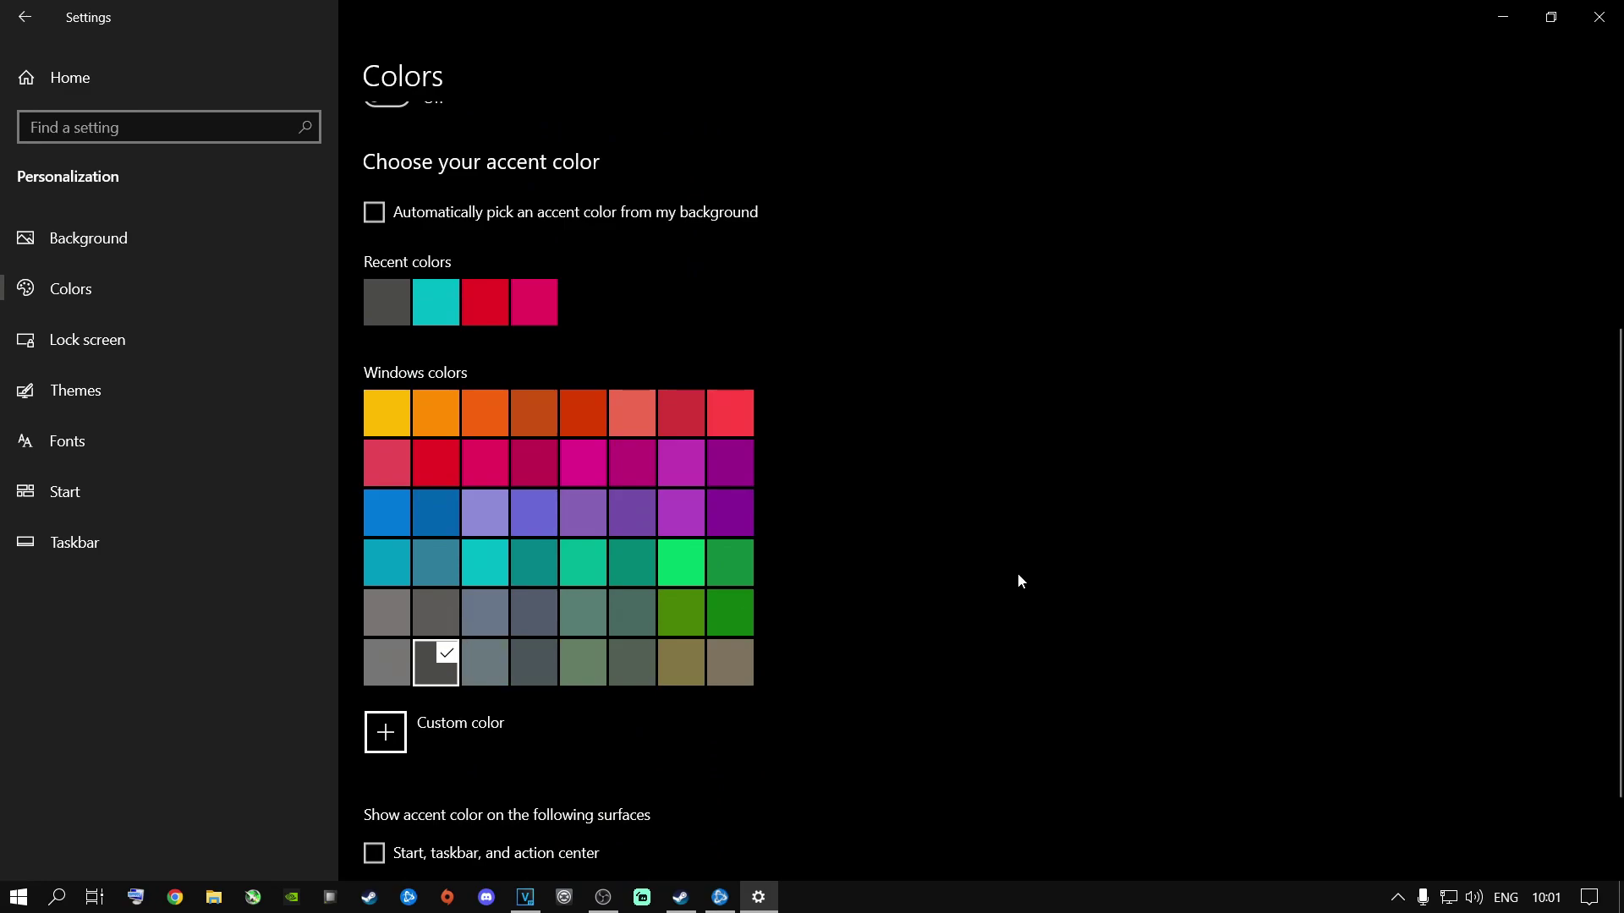
pyautogui.scroll(5, 1018, 580)
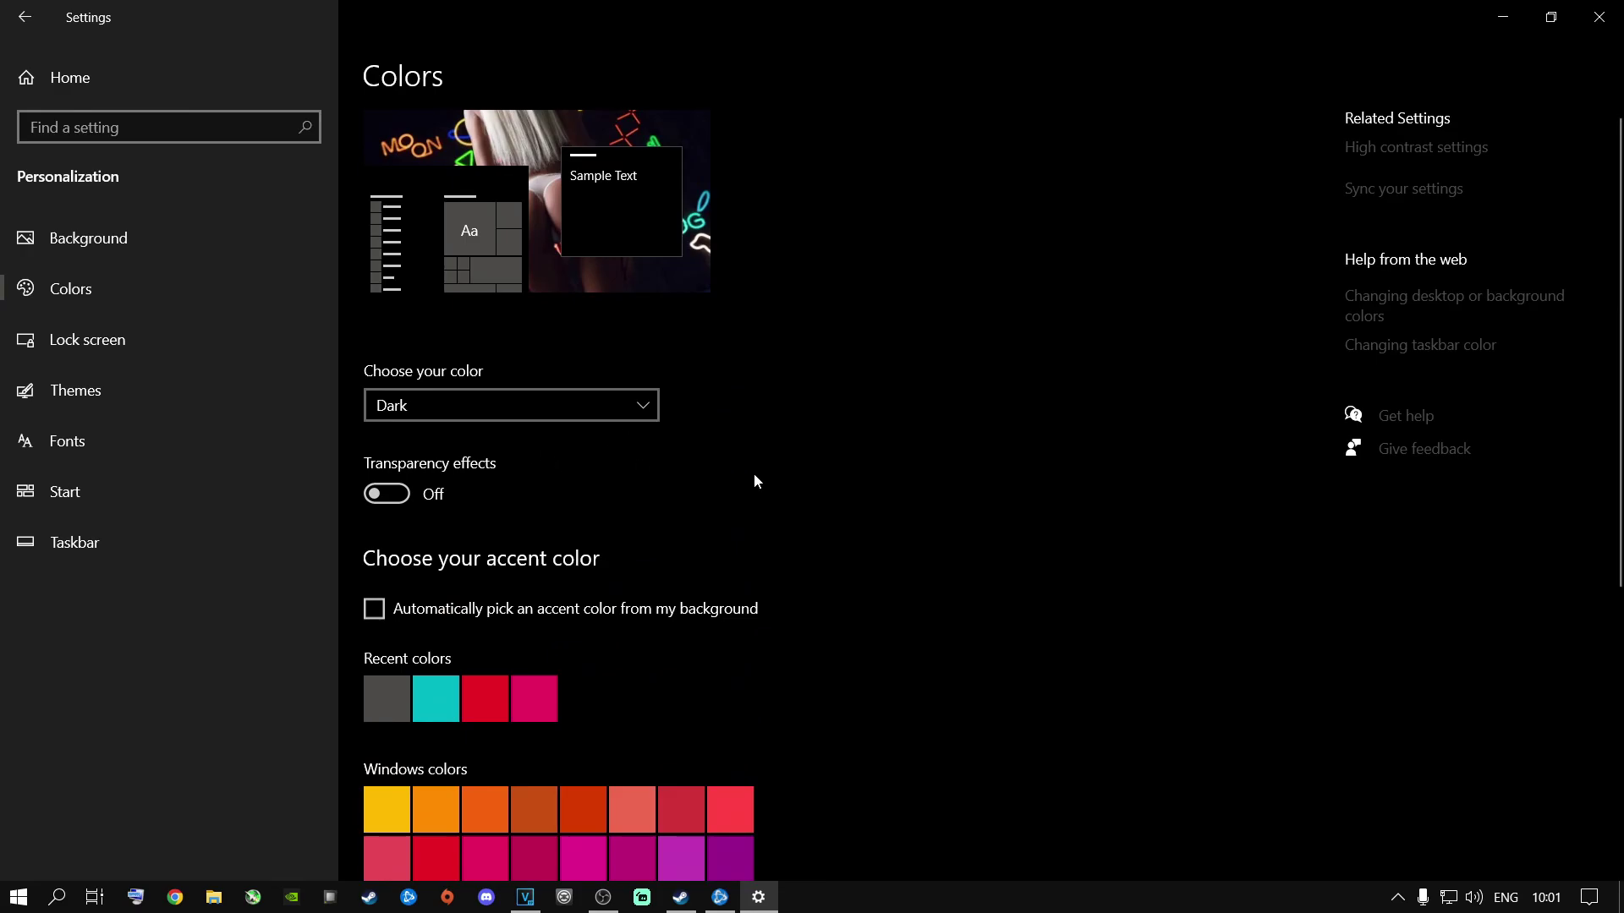
pyautogui.scroll(-5, 532, 539)
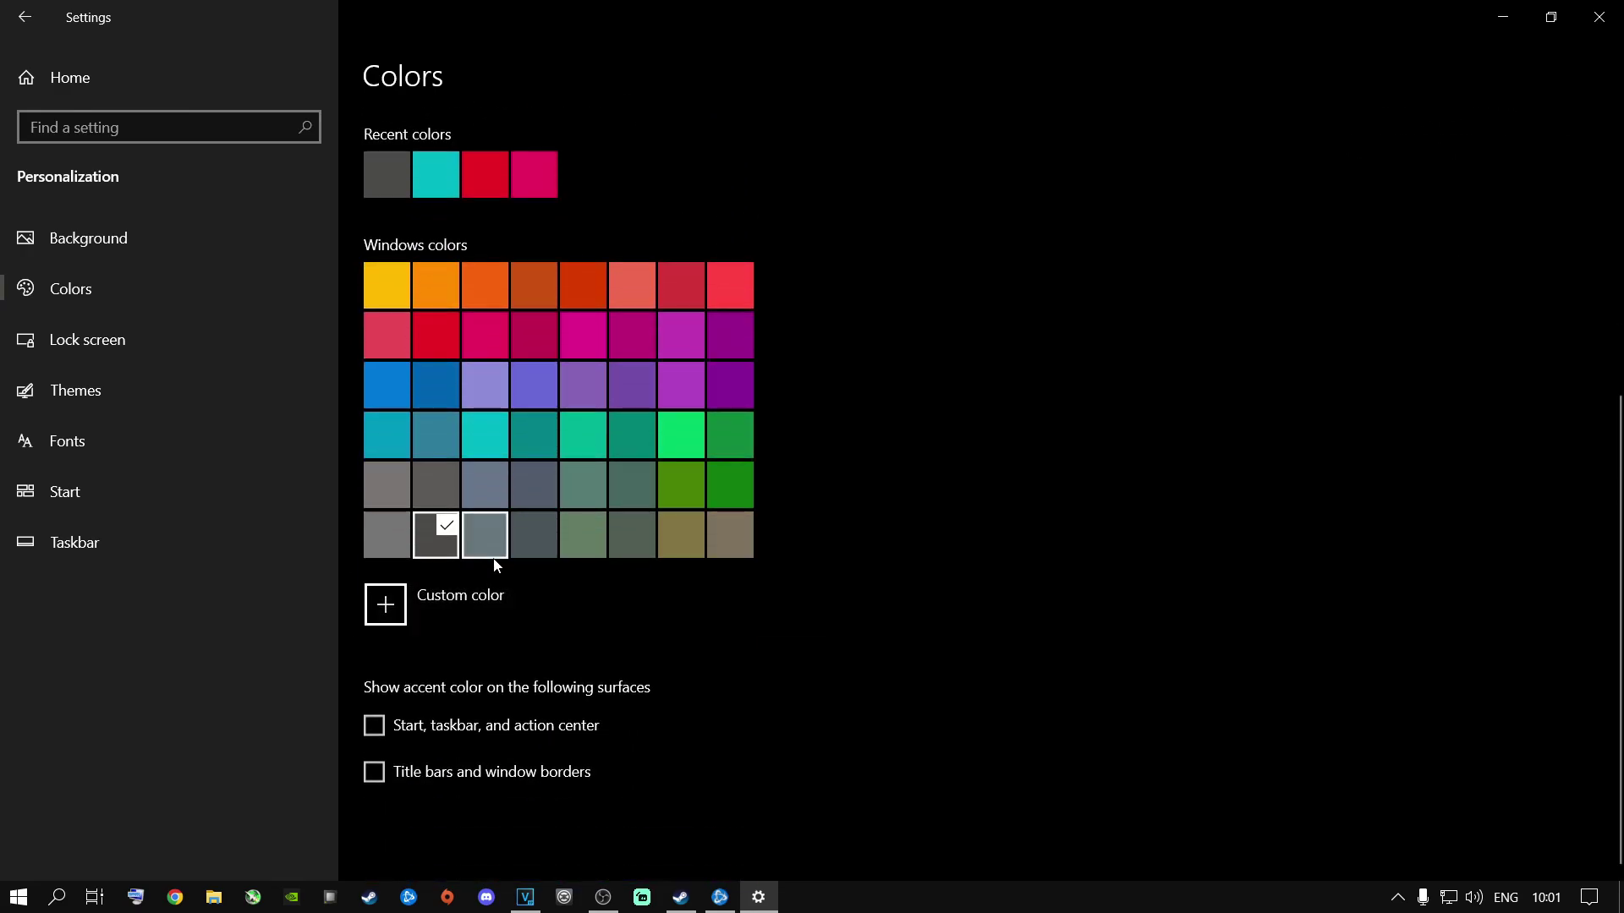
pyautogui.scroll(5, 940, 499)
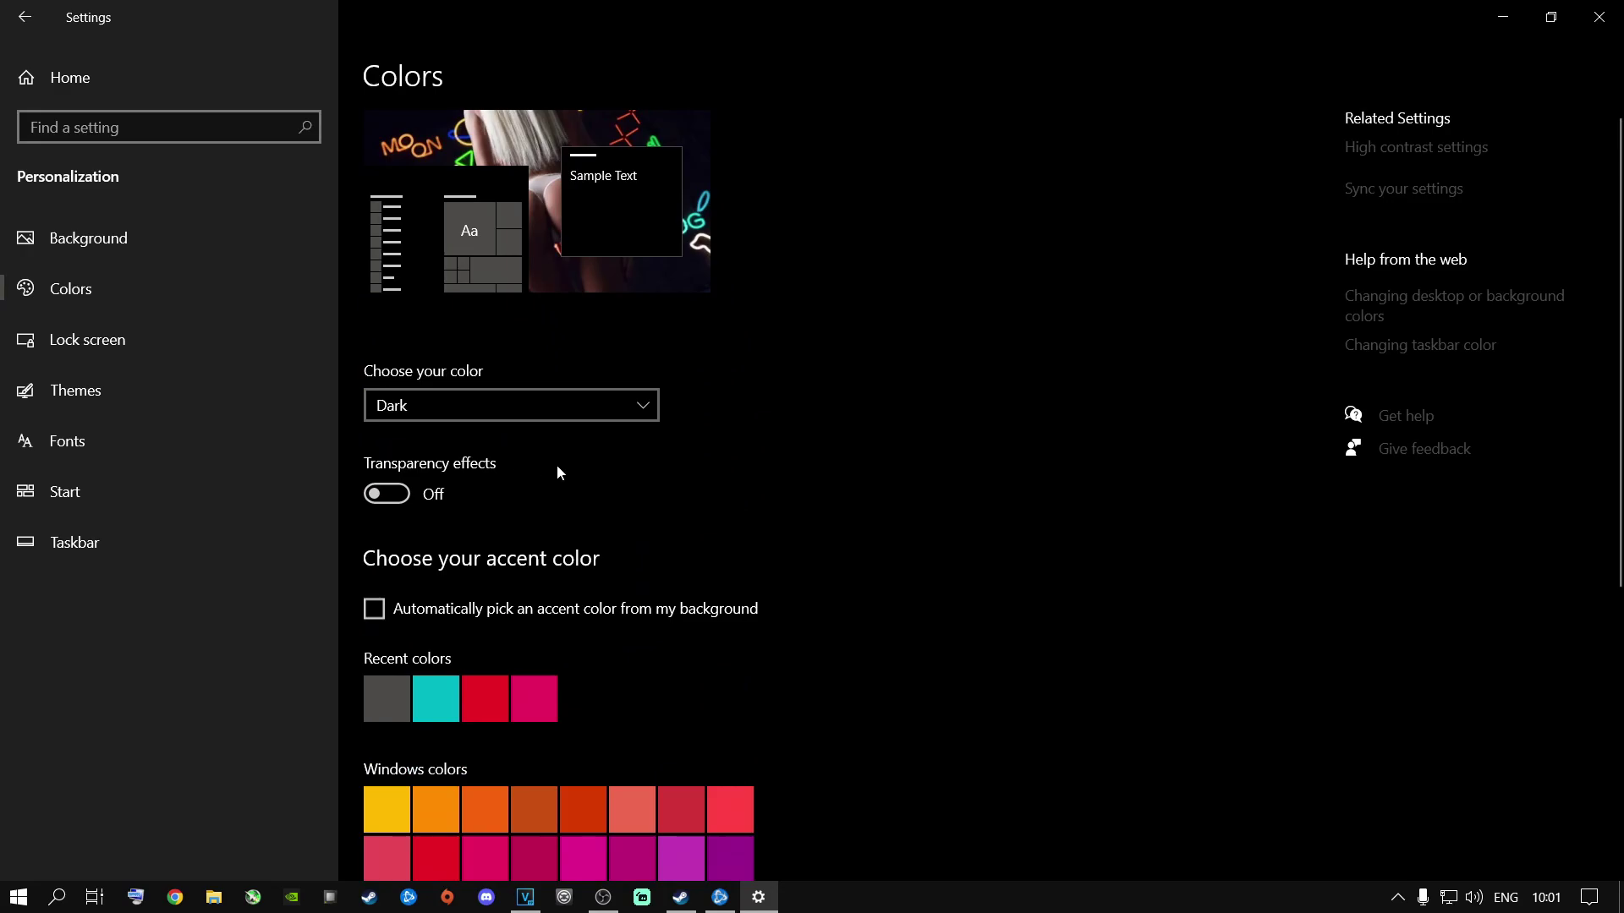
pyautogui.click(487, 414)
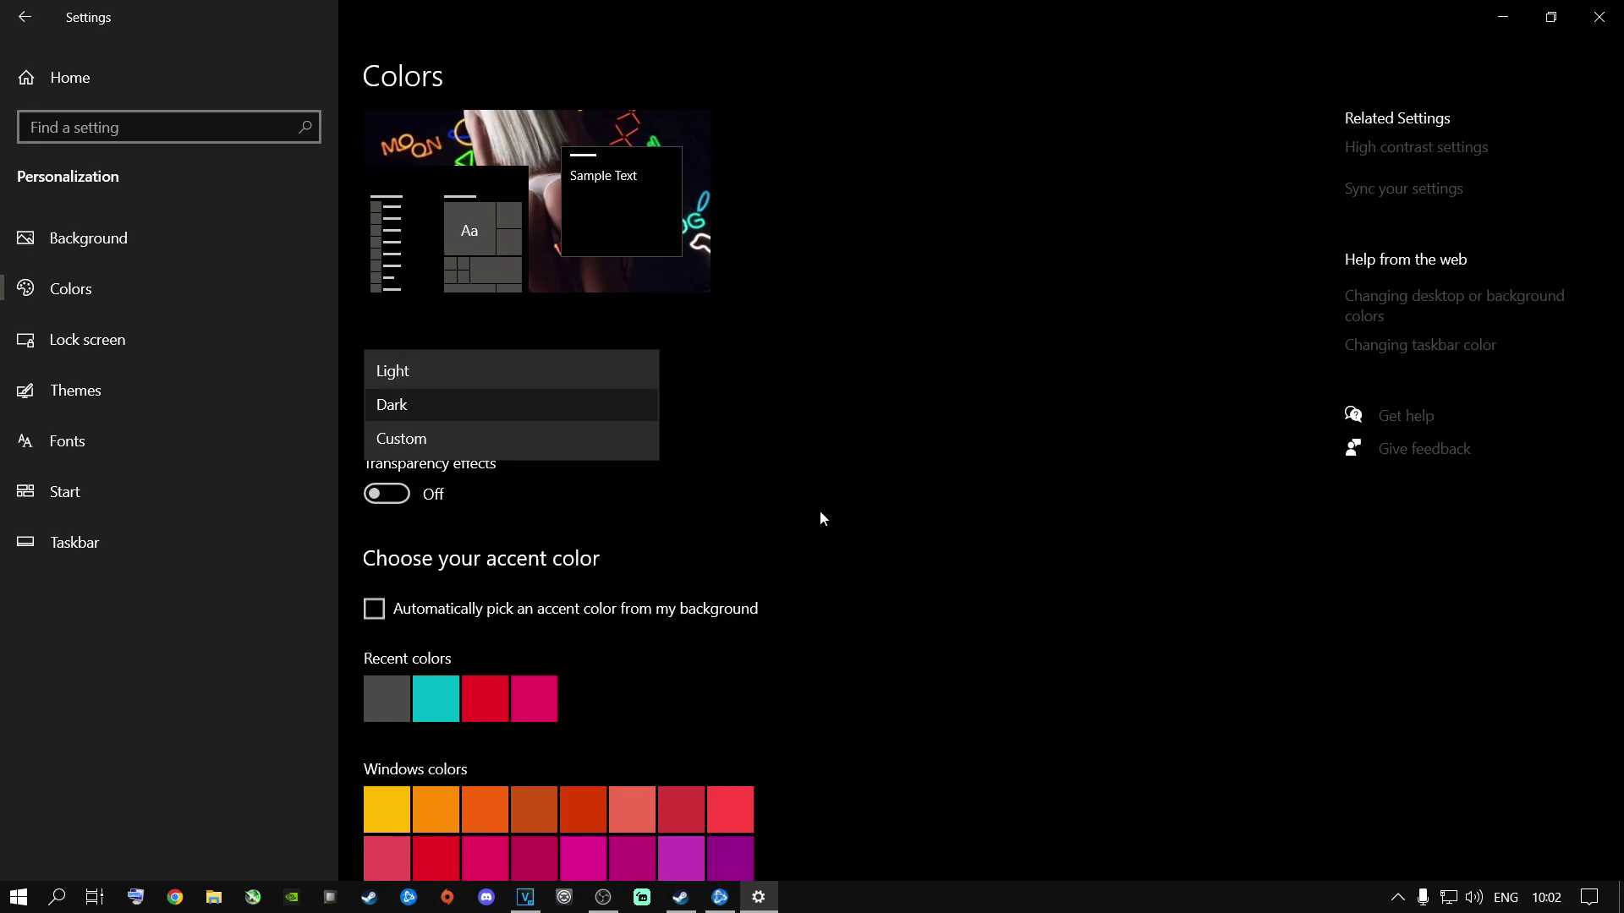
pyautogui.scroll(-5, 713, 661)
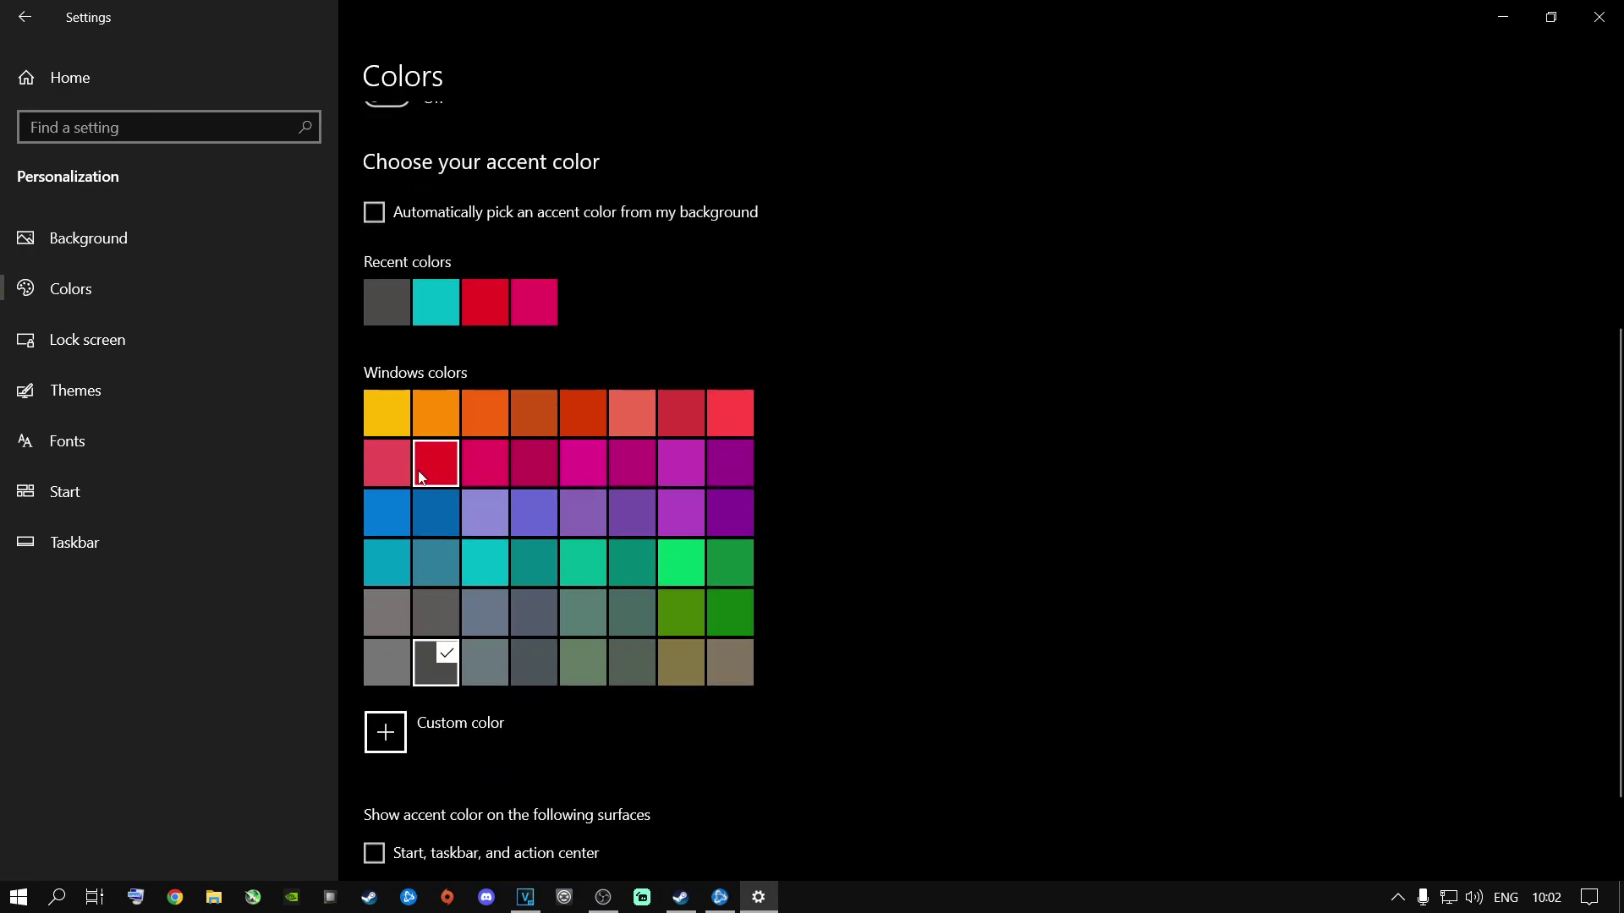
pyautogui.scroll(5, 473, 507)
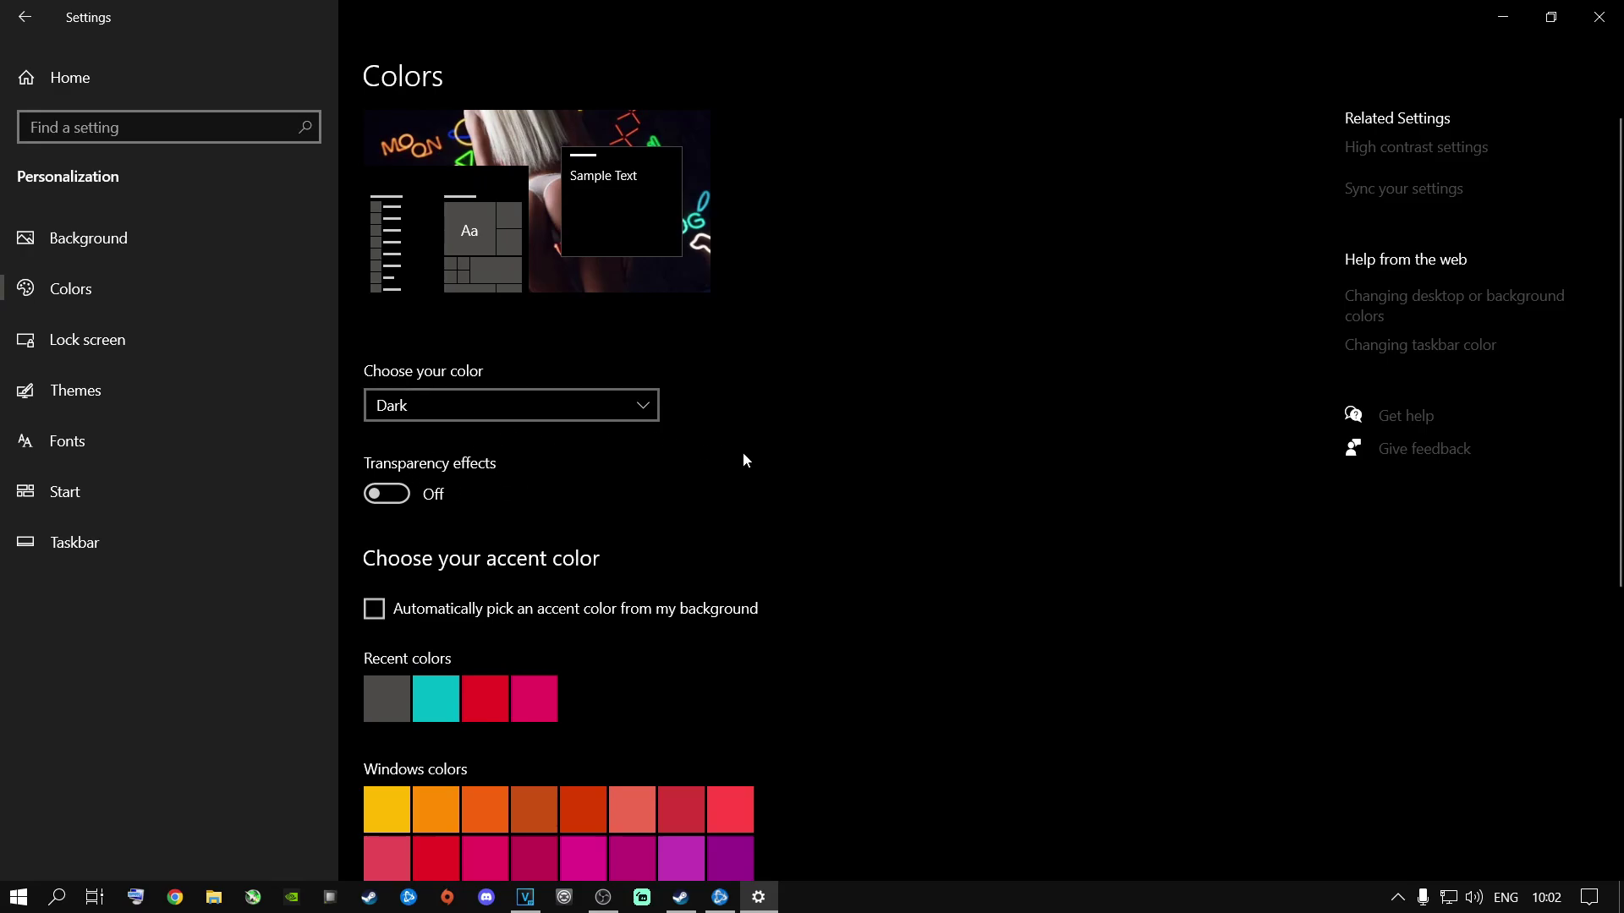
pyautogui.click(1598, 17)
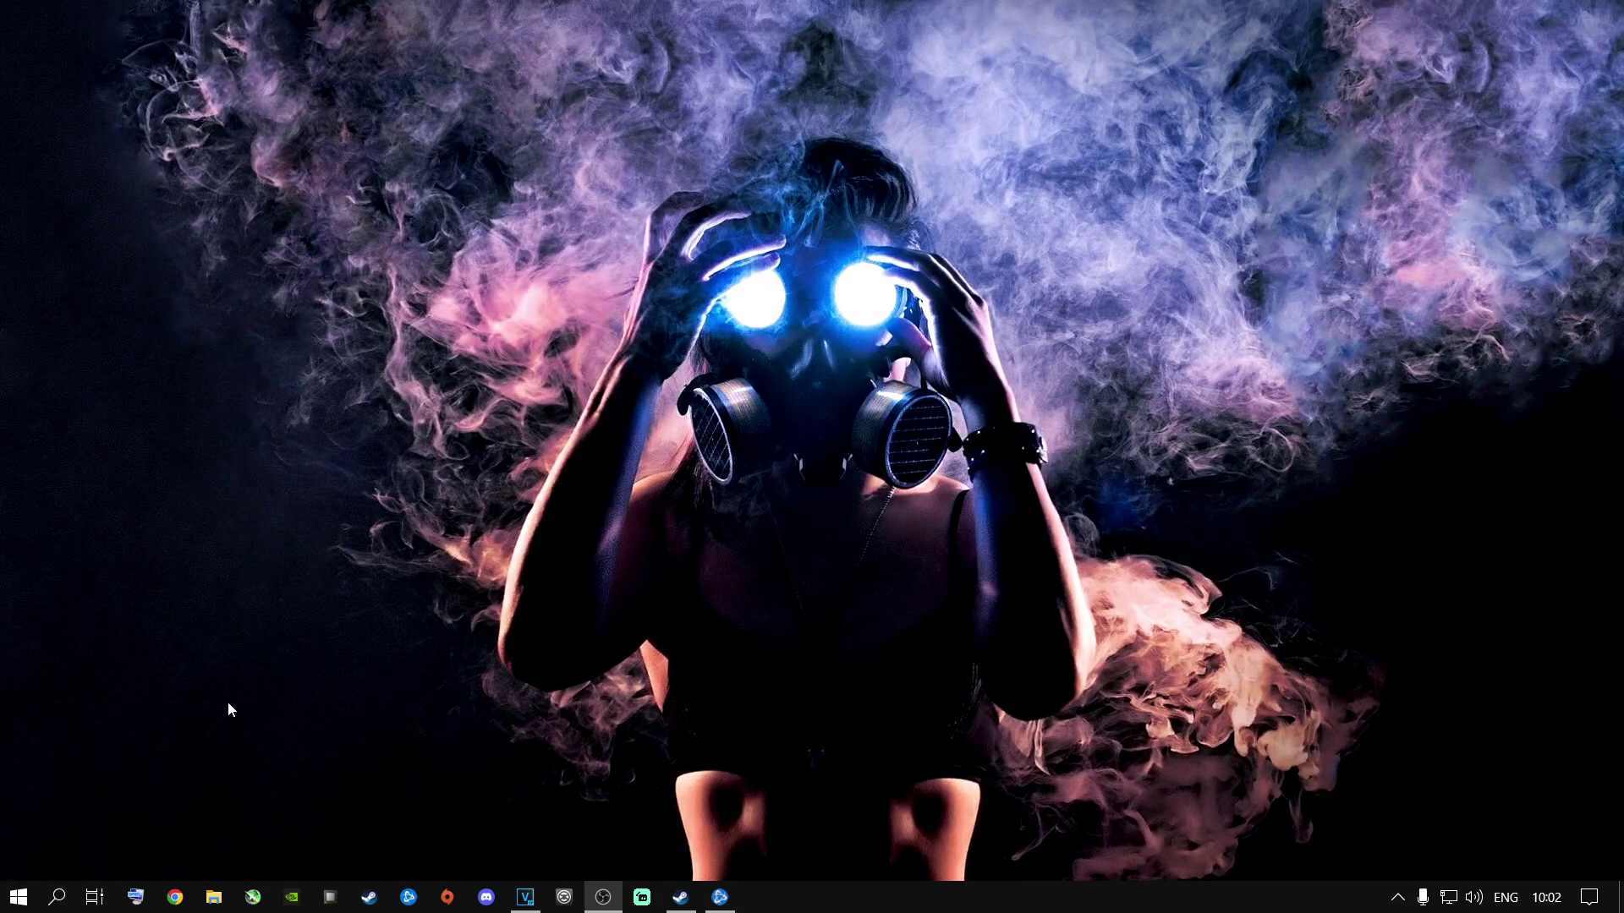
# - Open the Windows Temp folder by running "temp" in place of the previous Run entry
pyautogui.press('super+r')
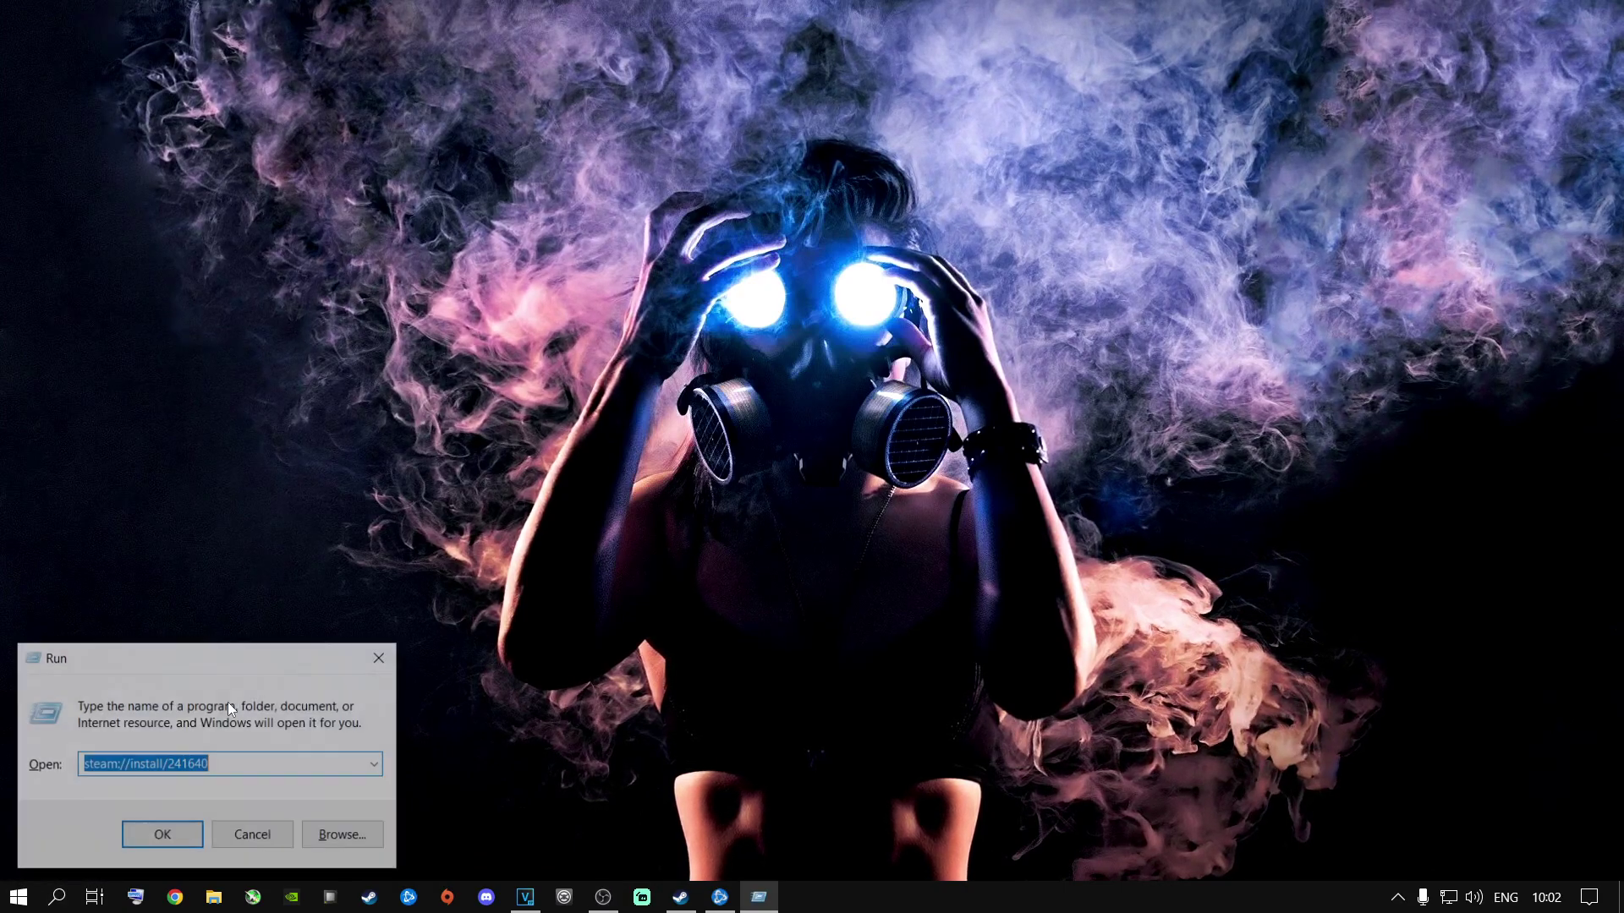
pyautogui.press('BackSpace')
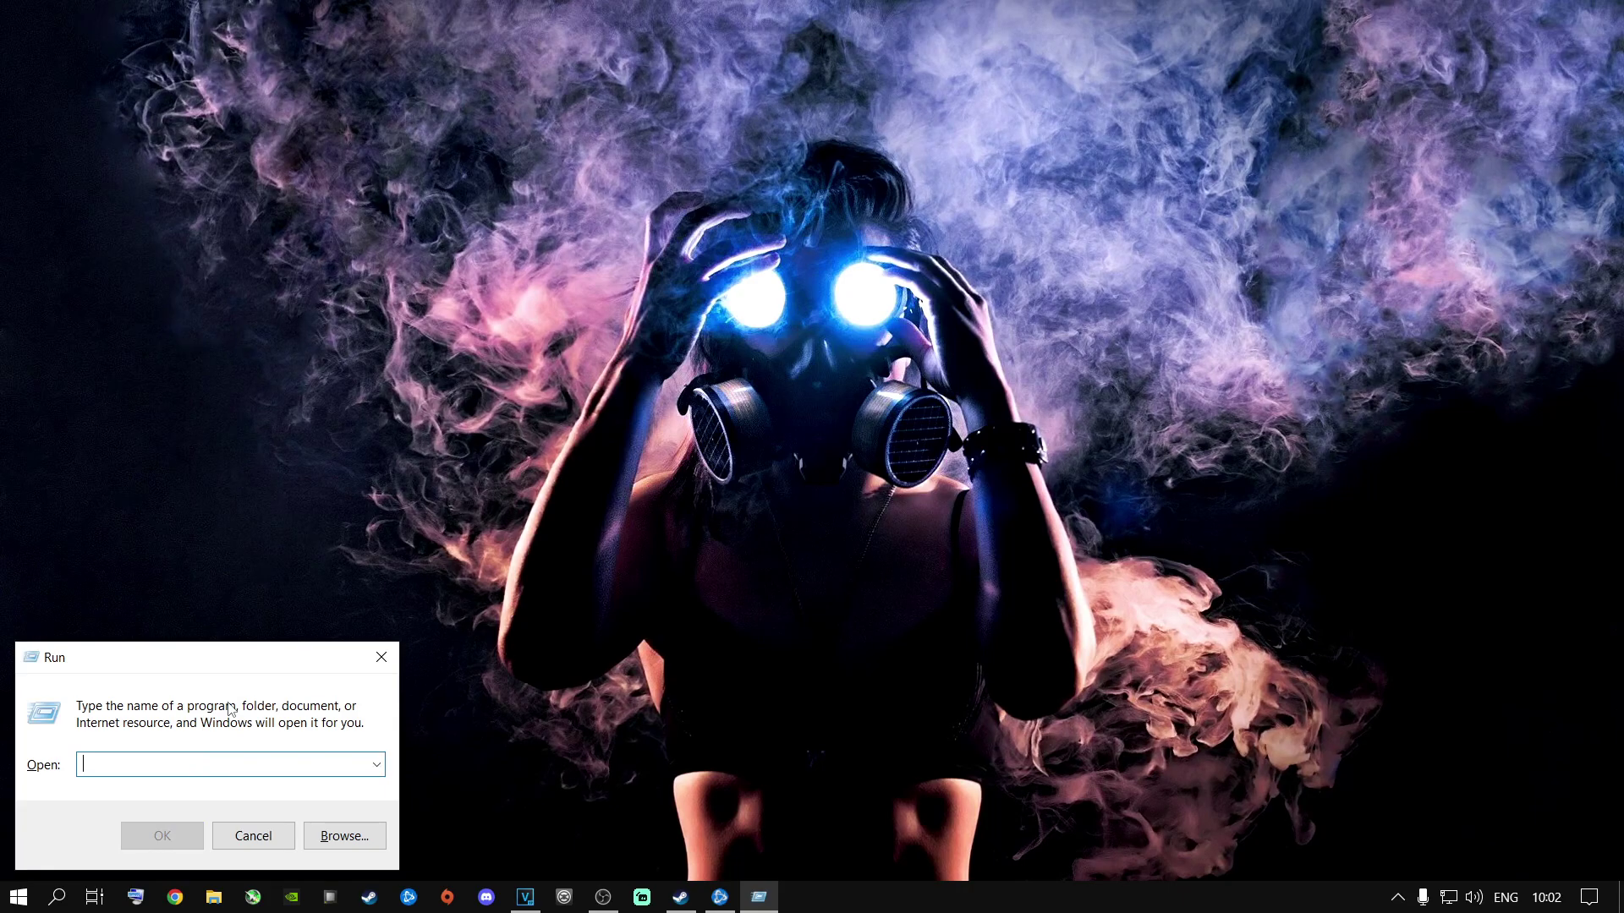
pyautogui.write('temp')
pyautogui.press('Return')
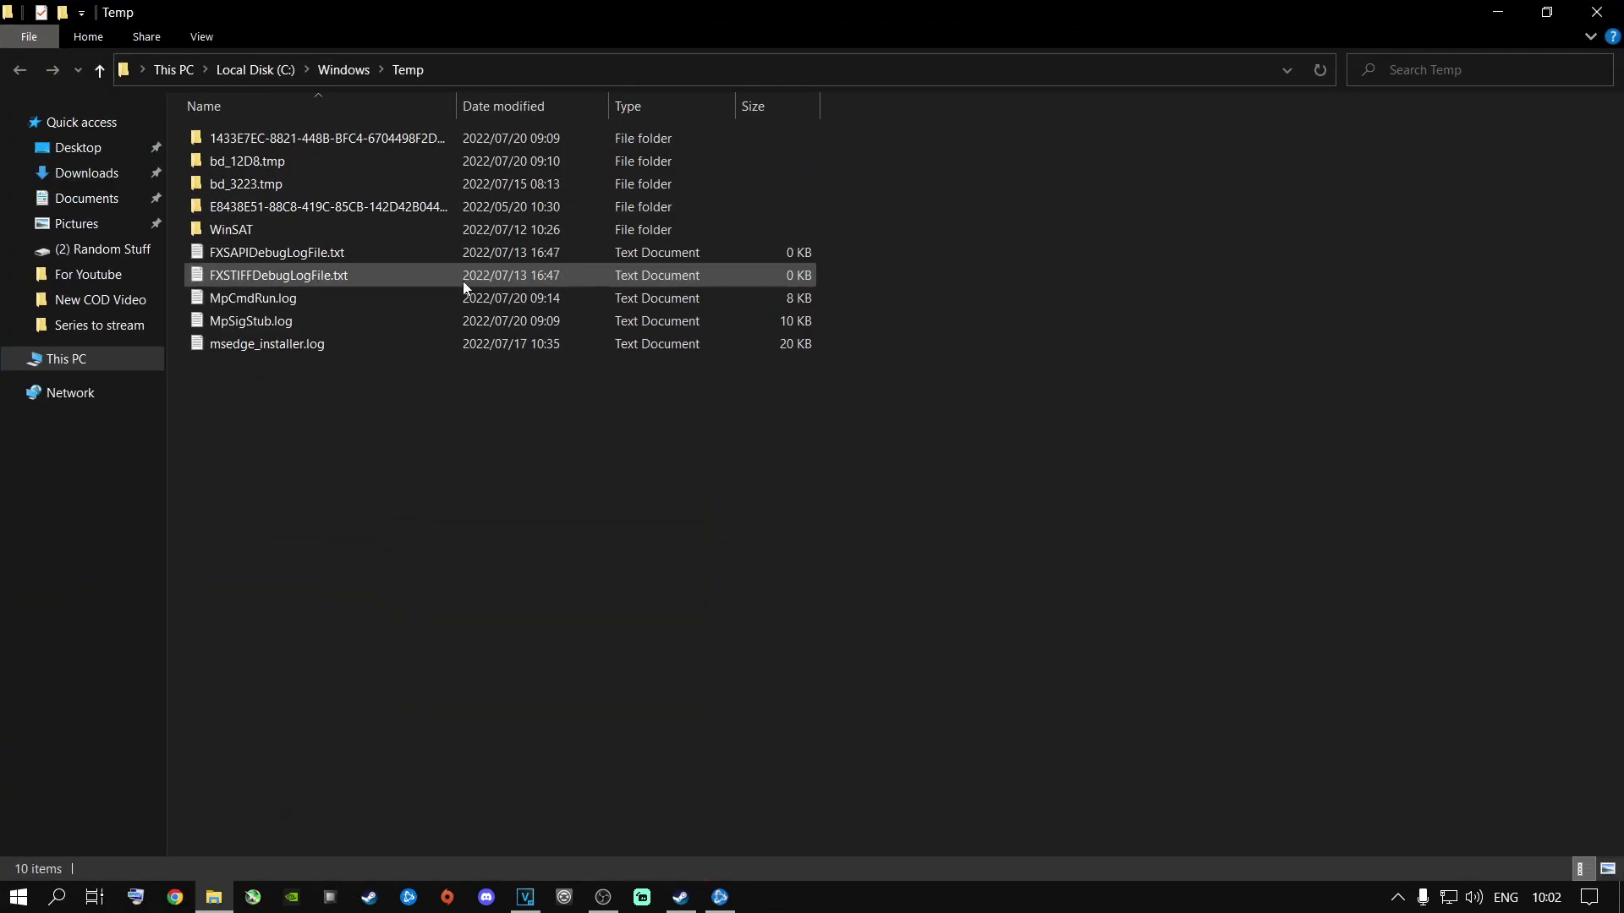
# - Delete everything in the Temp folder, skipping all current items that require extra permission
pyautogui.click(338, 184)
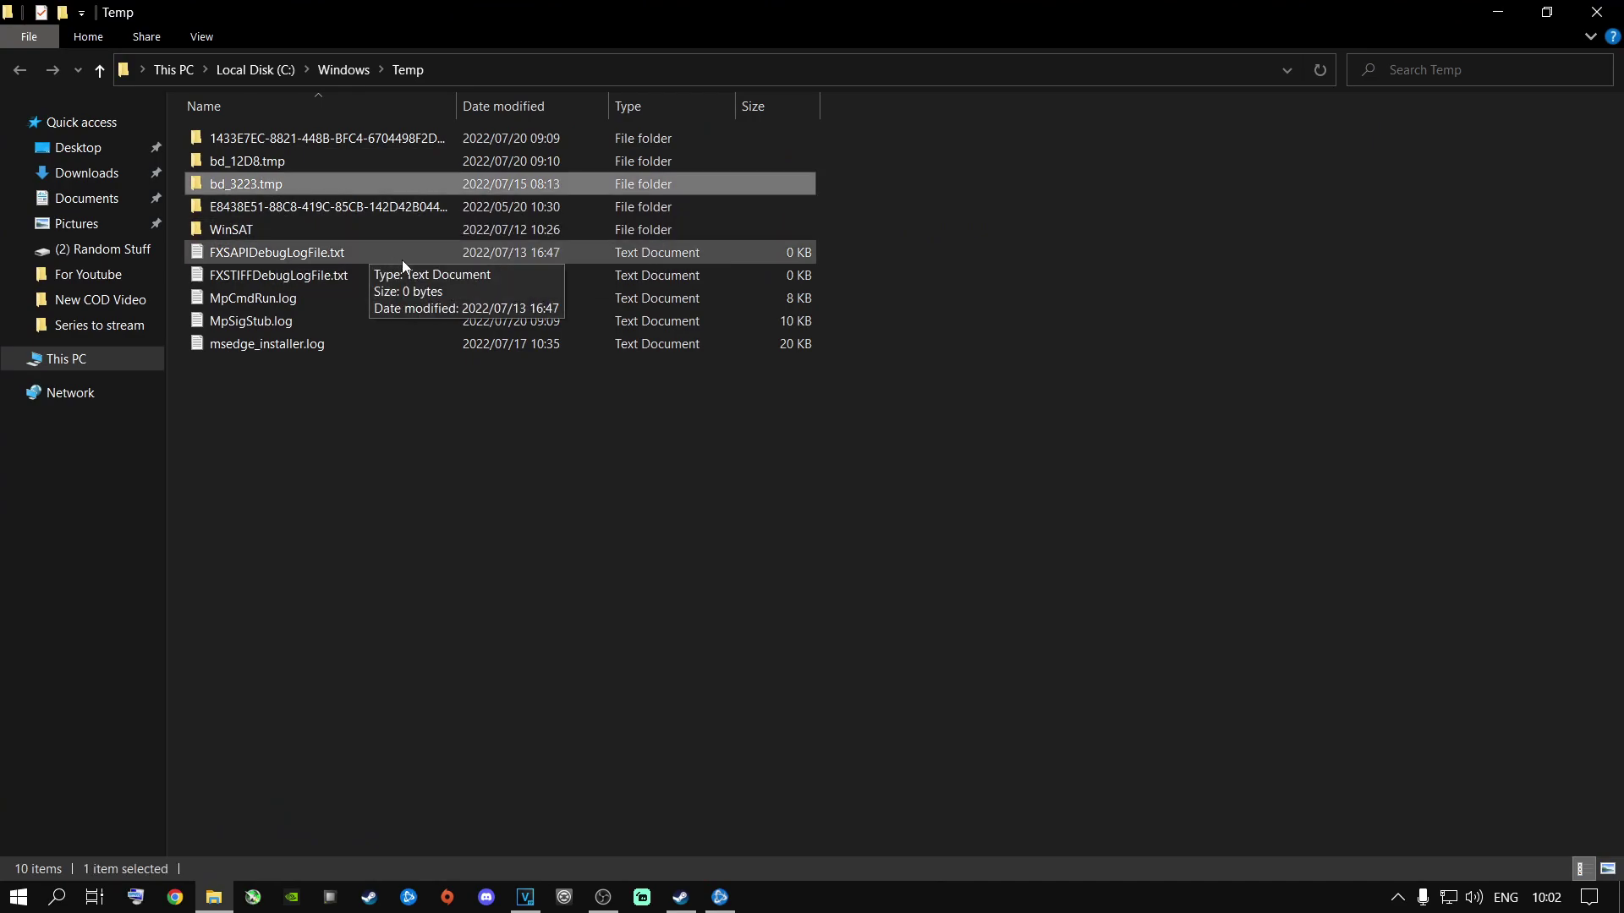
pyautogui.hotkey('ctrl', 'a')
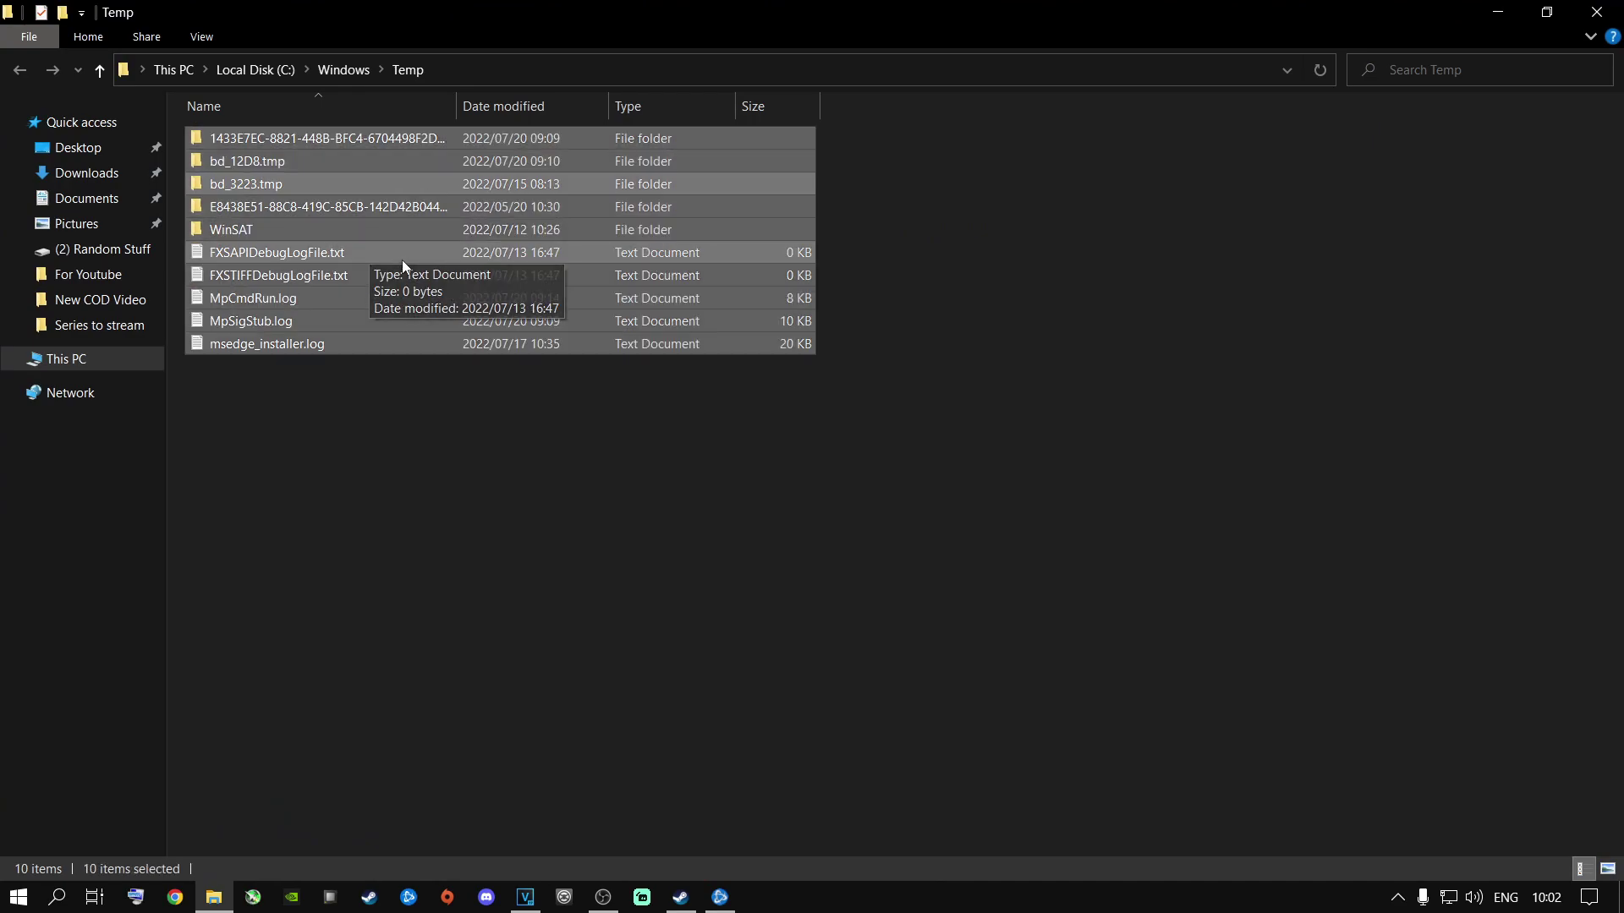
pyautogui.rightClick(266, 254)
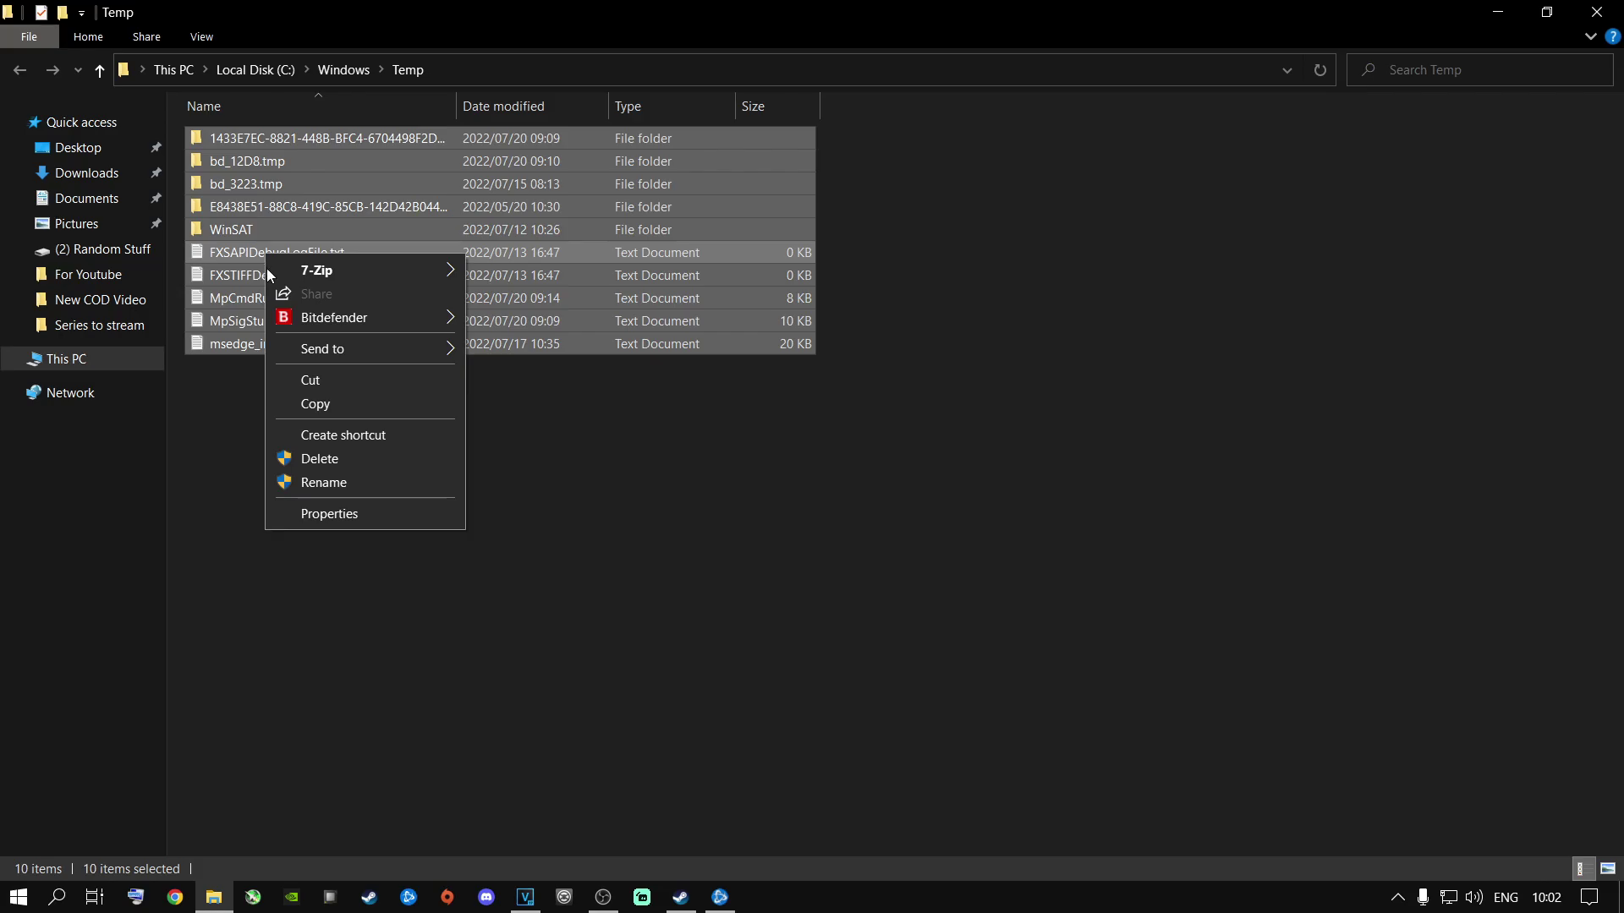
pyautogui.click(320, 458)
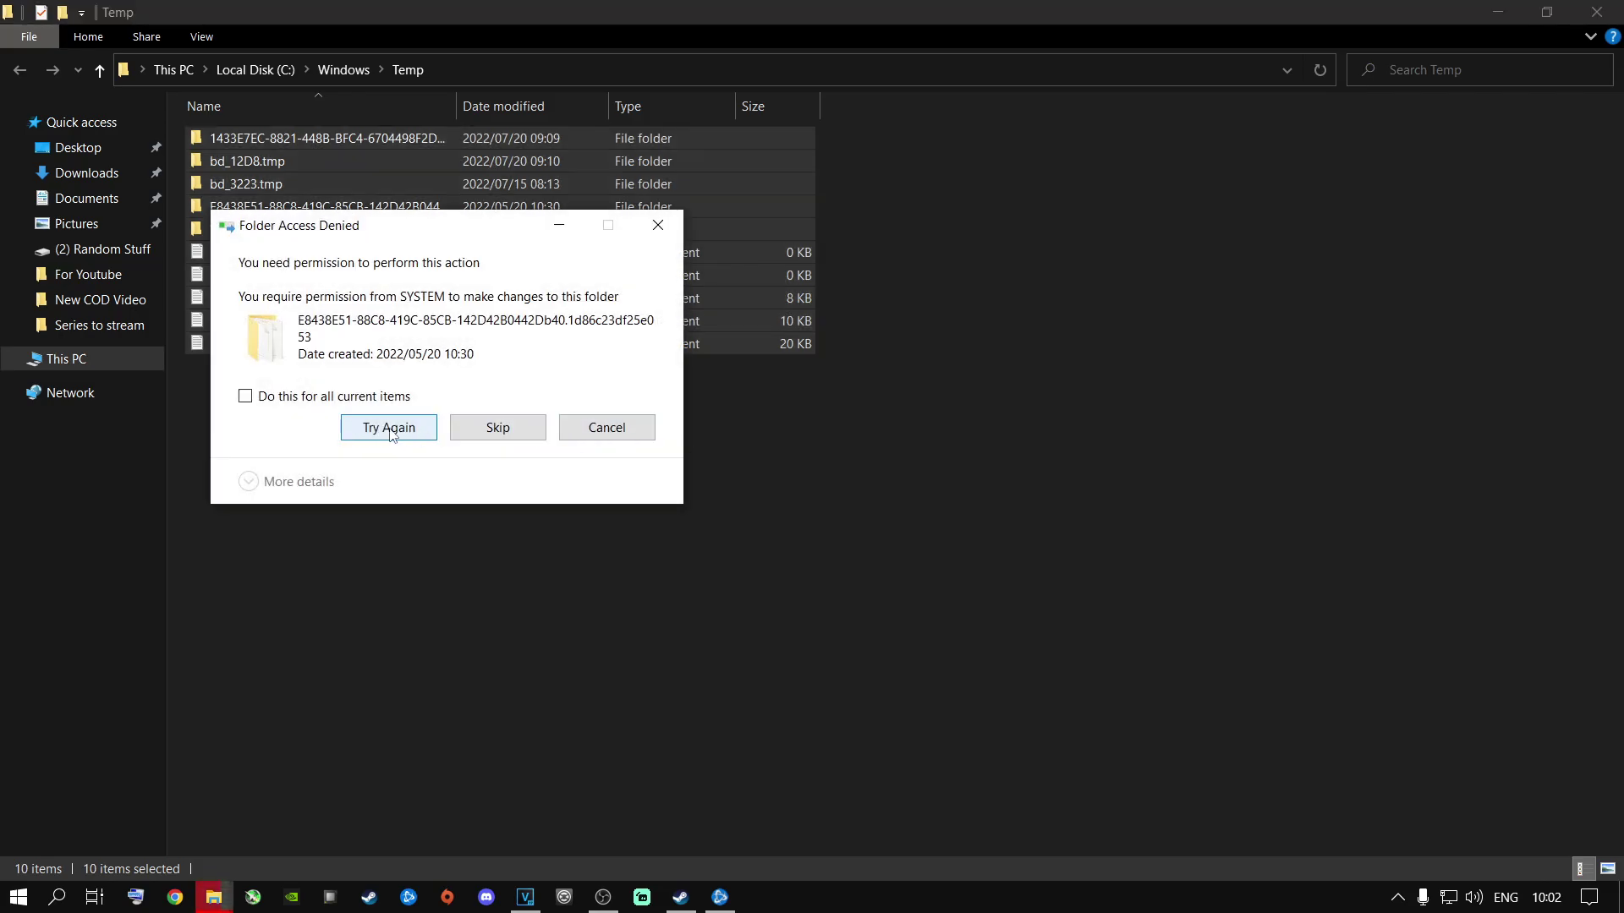
pyautogui.click(266, 399)
pyautogui.click(501, 433)
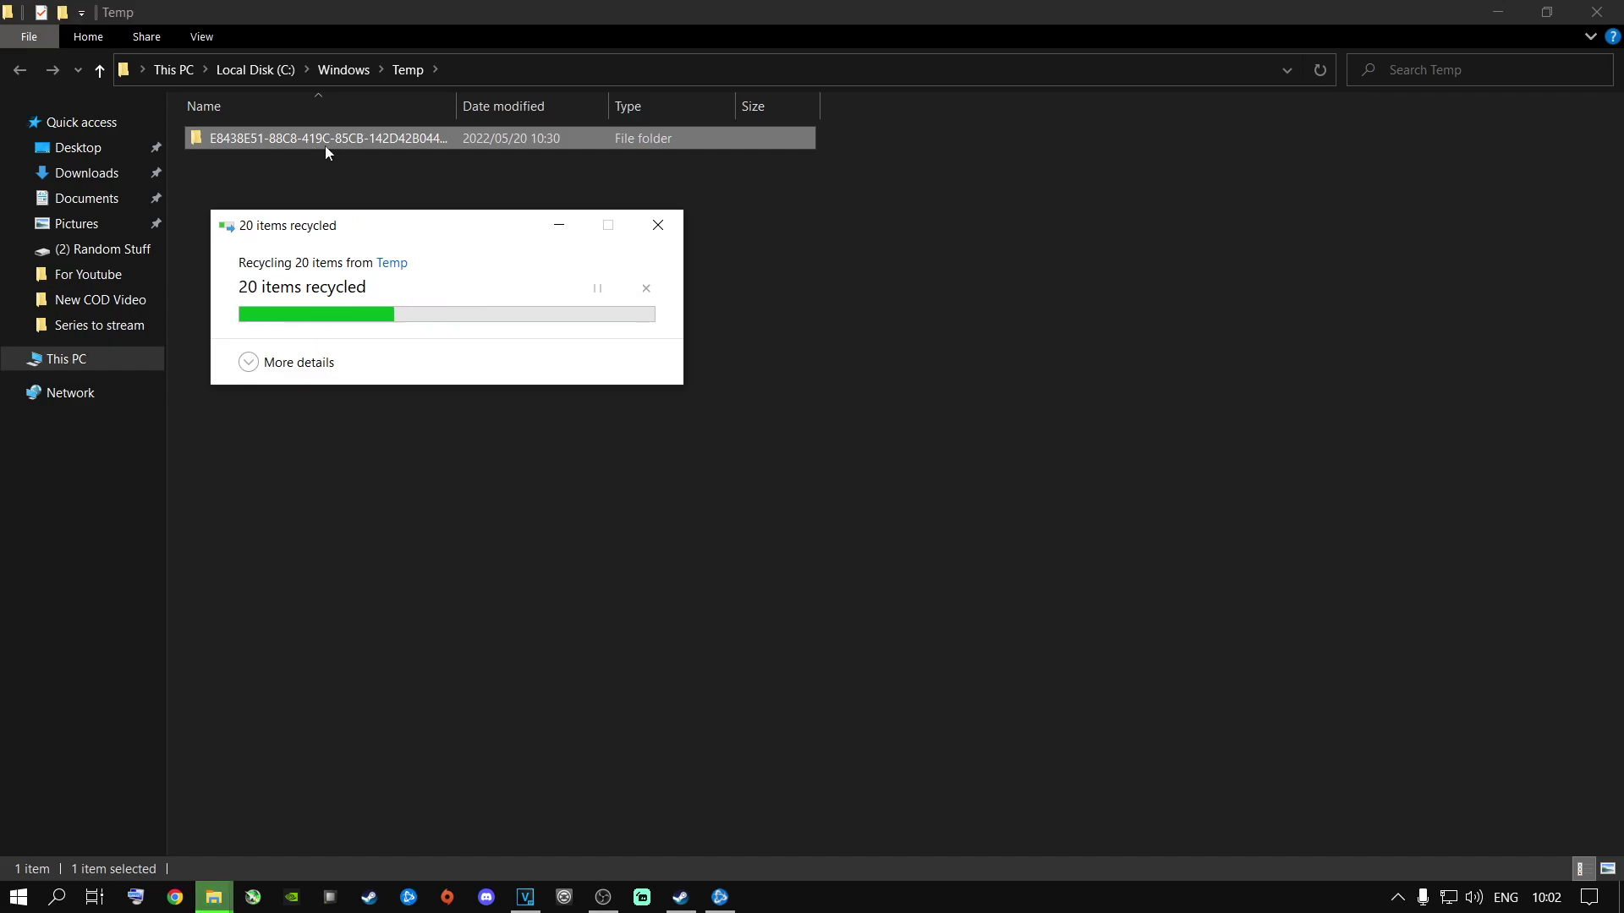
# - Close the Windows Temp folder and open the user's temporary files folder by running "%temp%"
pyautogui.click(1597, 12)
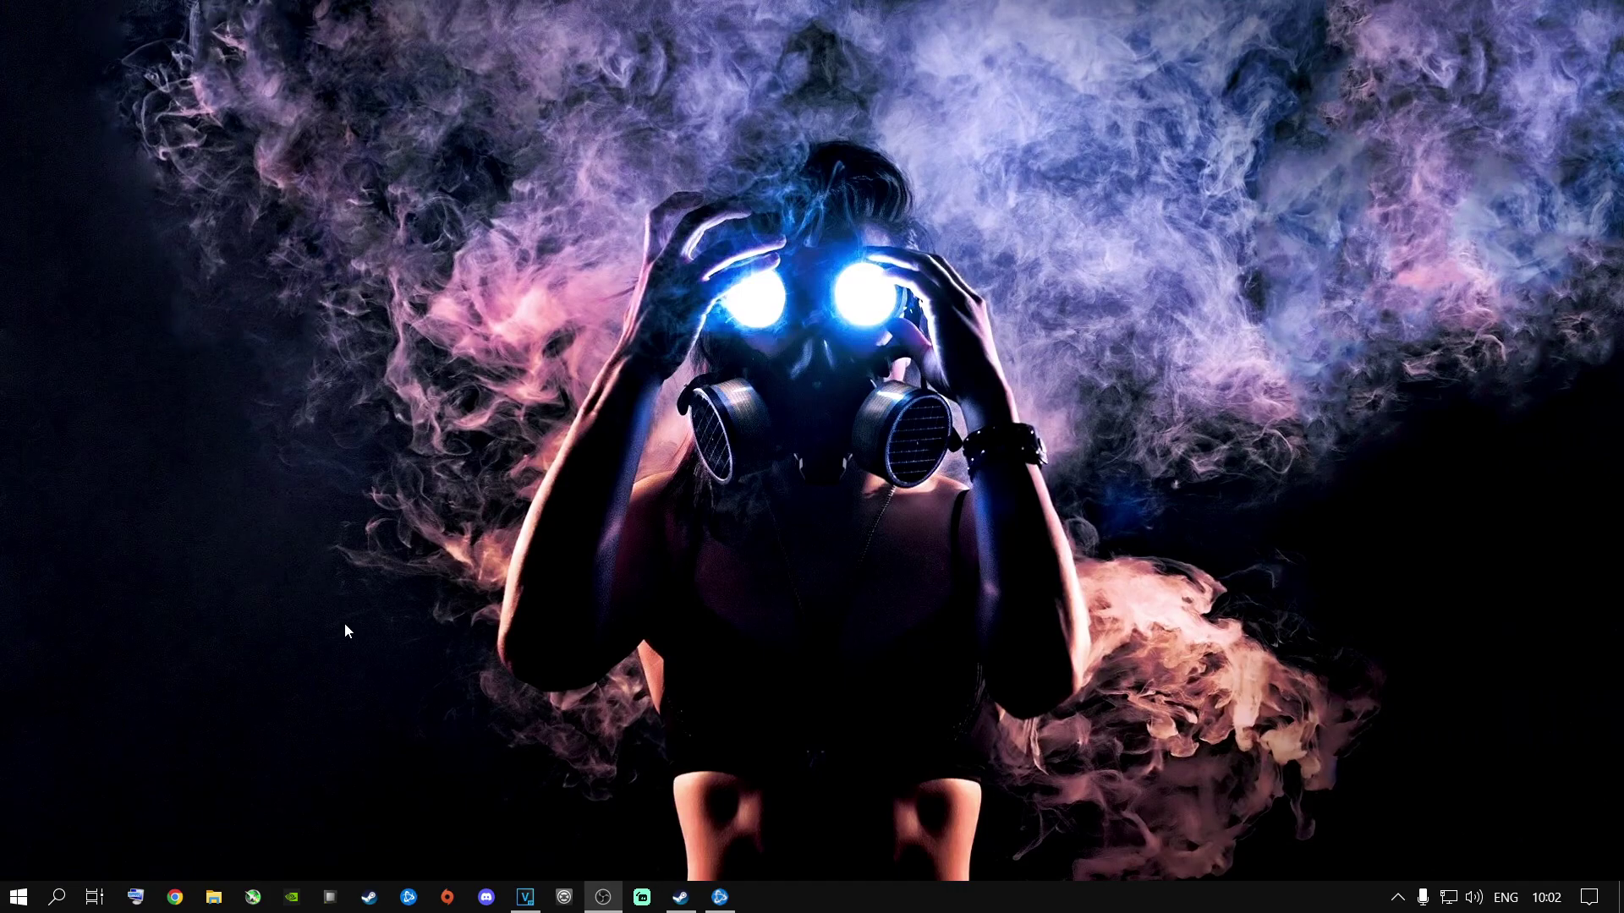
pyautogui.press('super+r')
pyautogui.press('BackSpace')
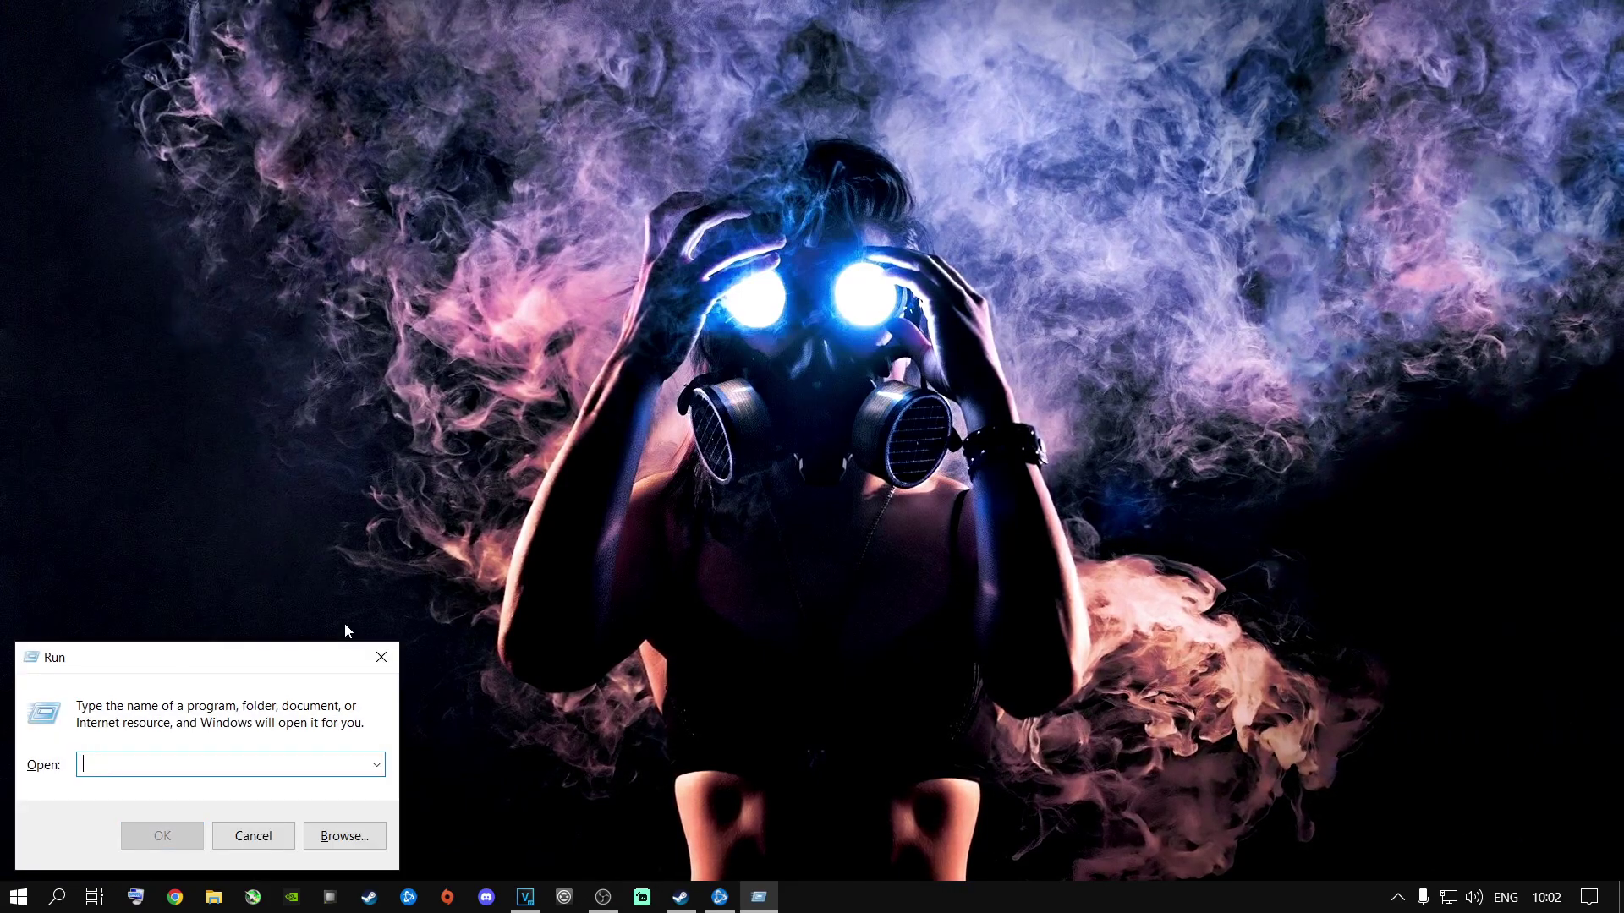
pyautogui.write('%')
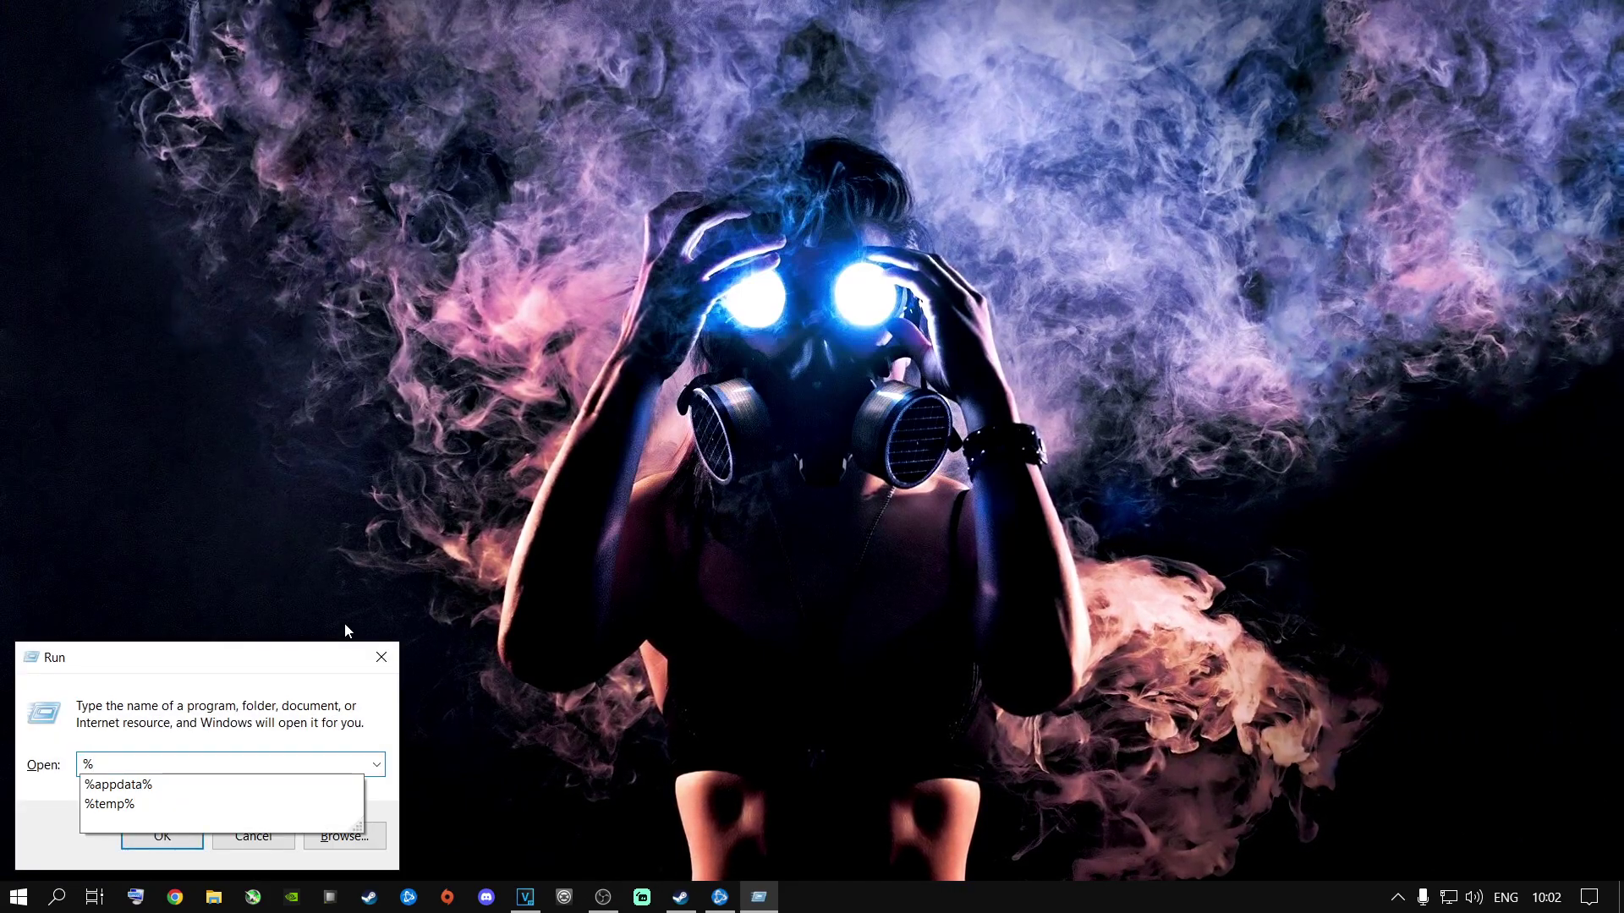
pyautogui.write('temp%')
pyautogui.press('Return')
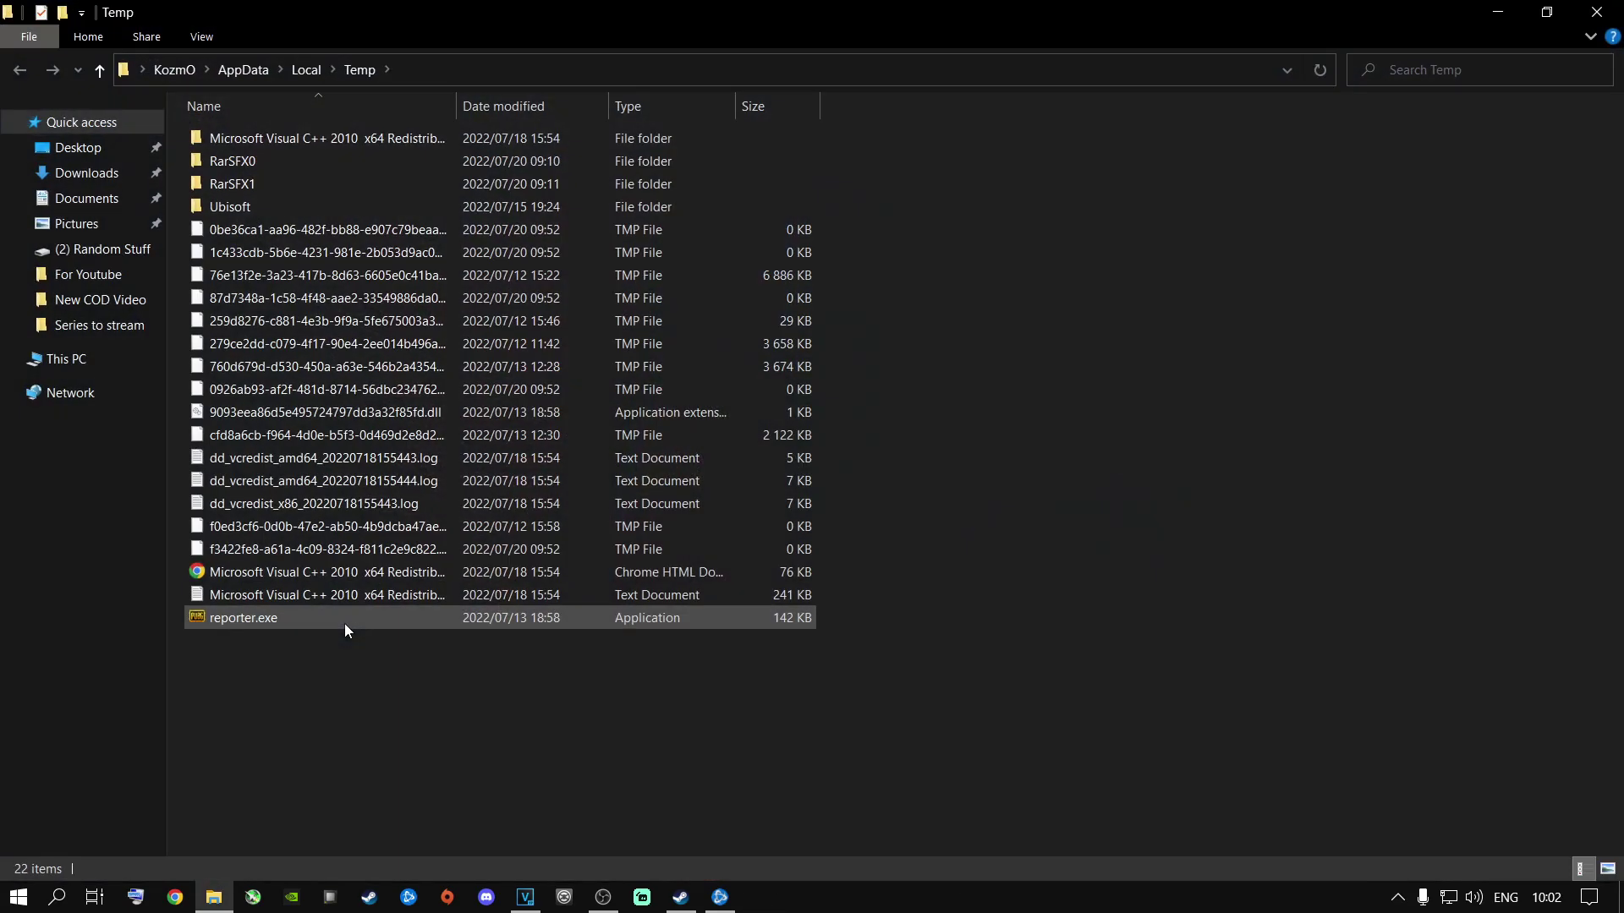
# - Delete everything in the user's Temp folder, granting permission for protected items and skipping files in use, and close the folder
pyautogui.click(335, 366)
pyautogui.hotkey('ctrl', 'a')
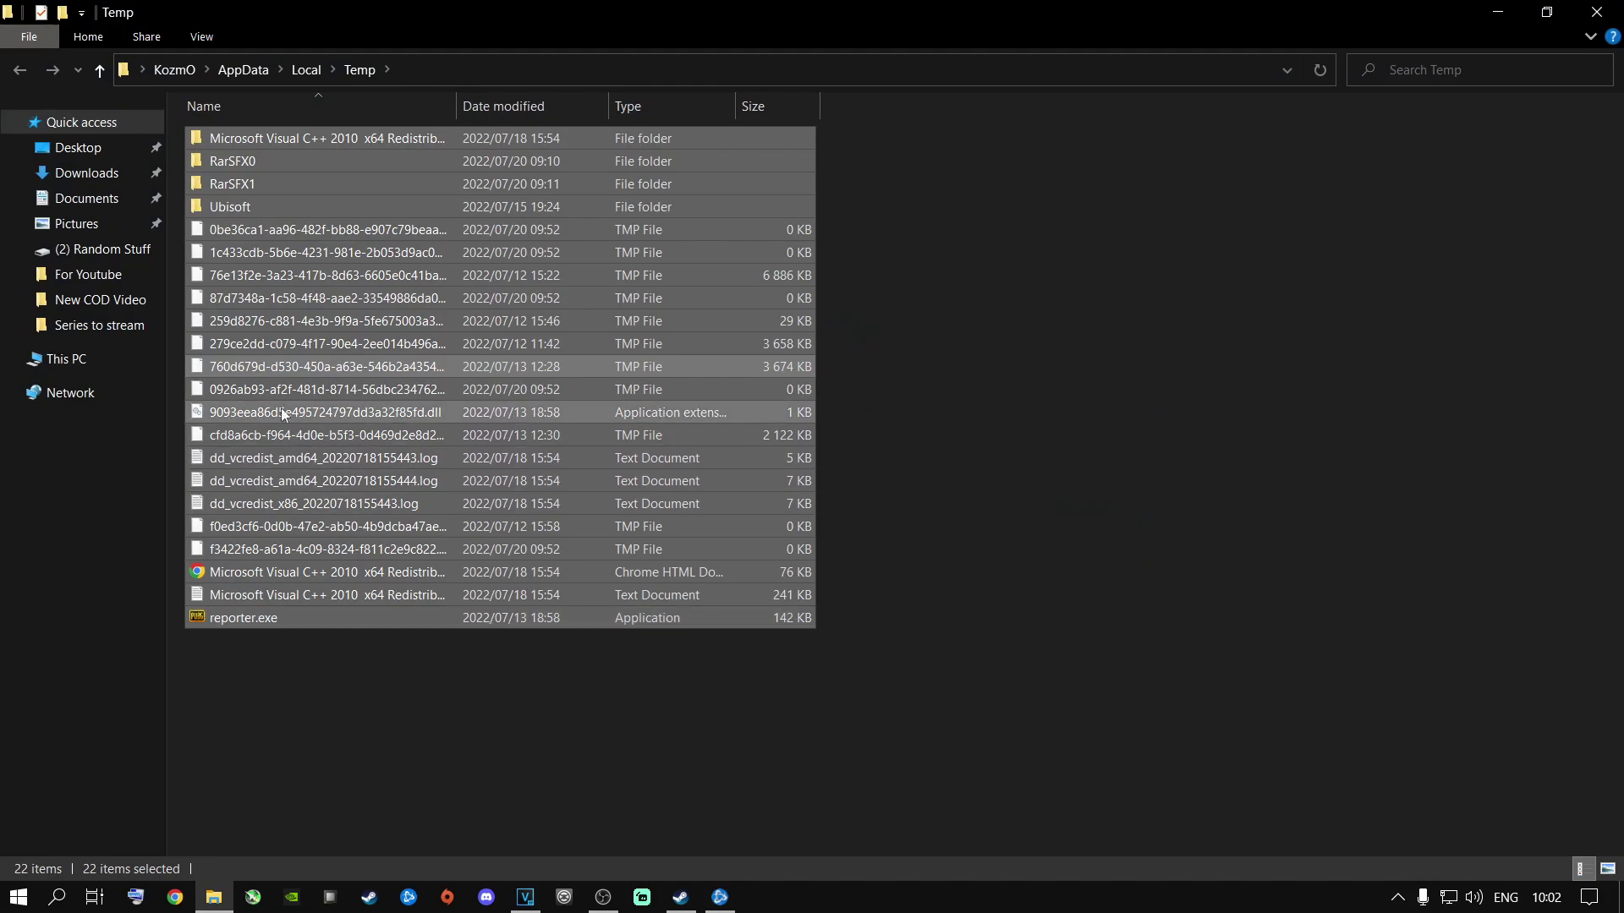
pyautogui.rightClick(288, 374)
pyautogui.click(344, 610)
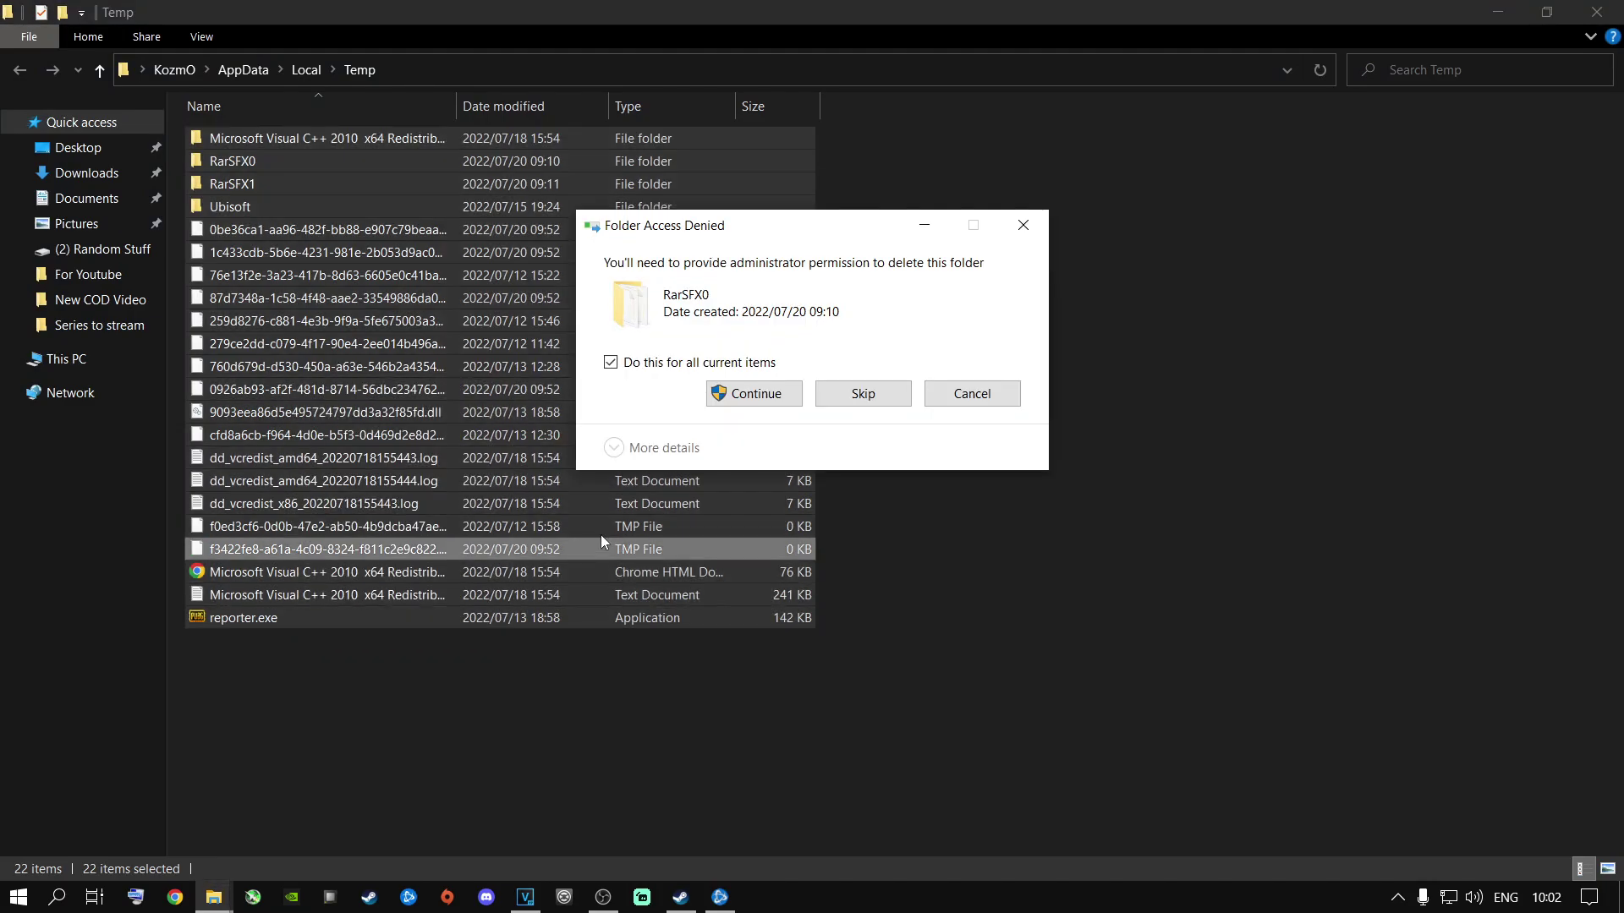
pyautogui.click(766, 402)
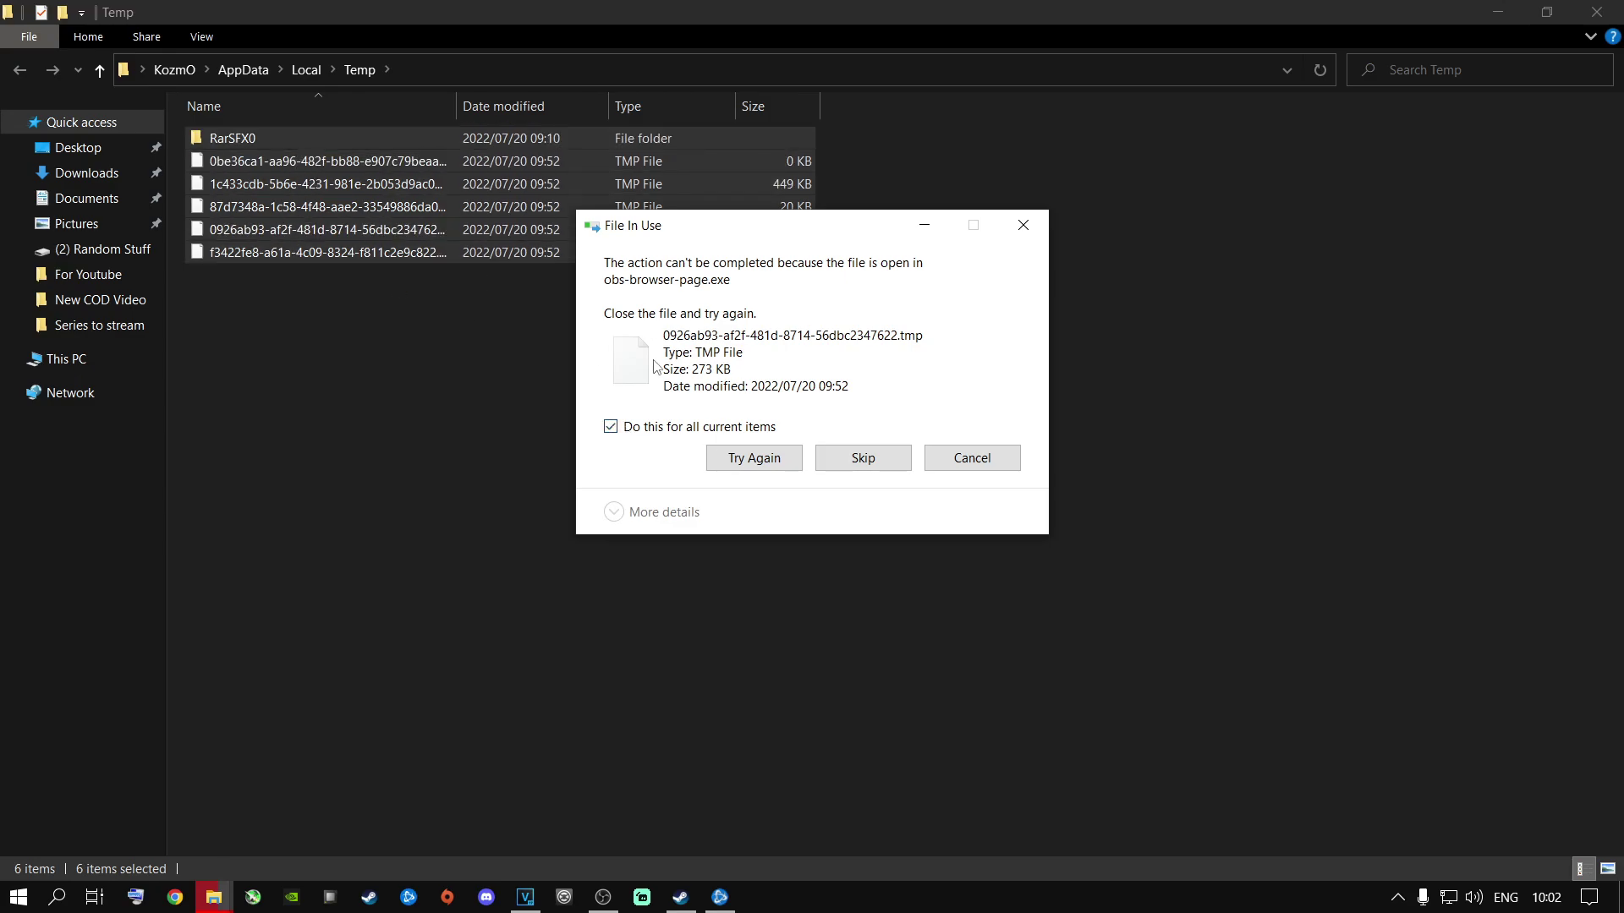
pyautogui.click(872, 461)
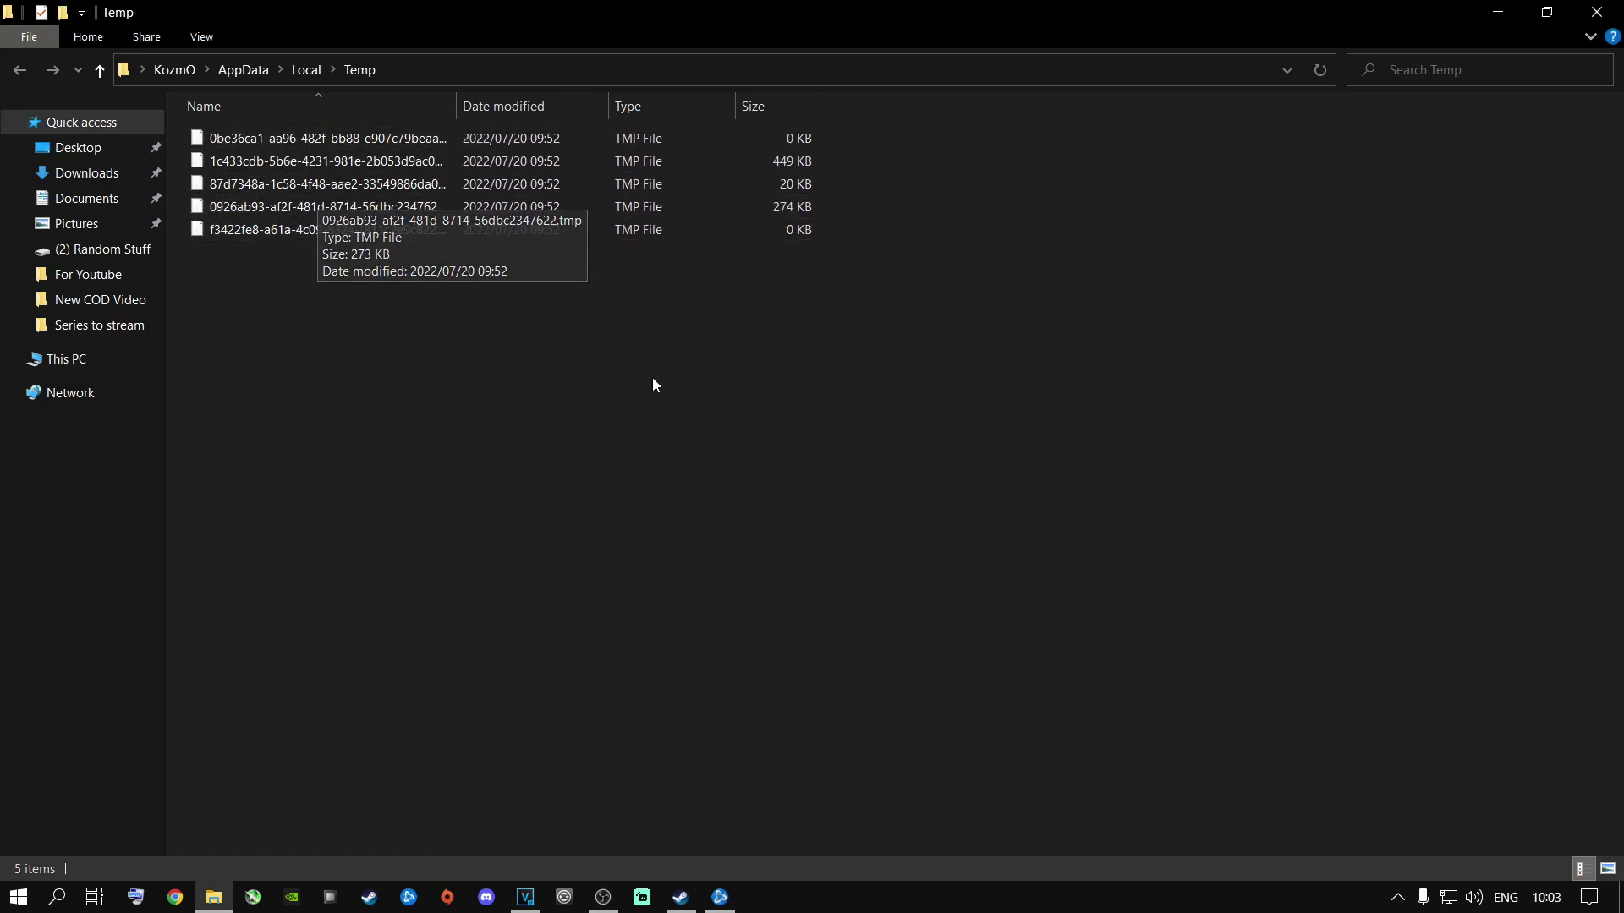
pyautogui.click(1597, 11)
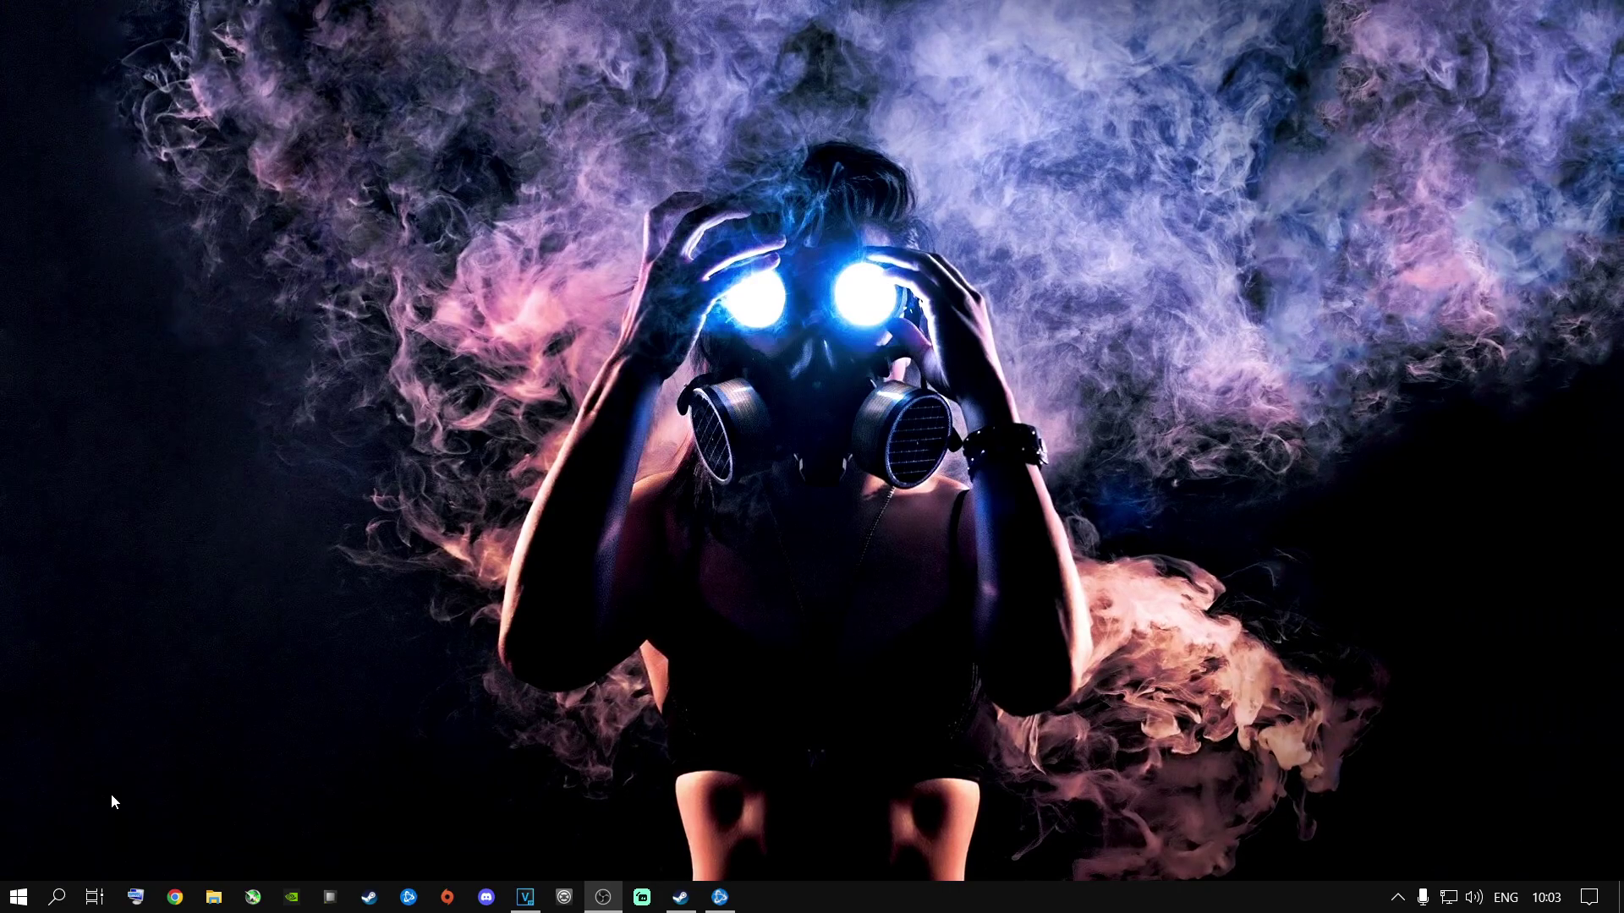
# - Open the Windows Prefetch folder by running "prefetch" and grant permanent access to it
pyautogui.press('super+r')
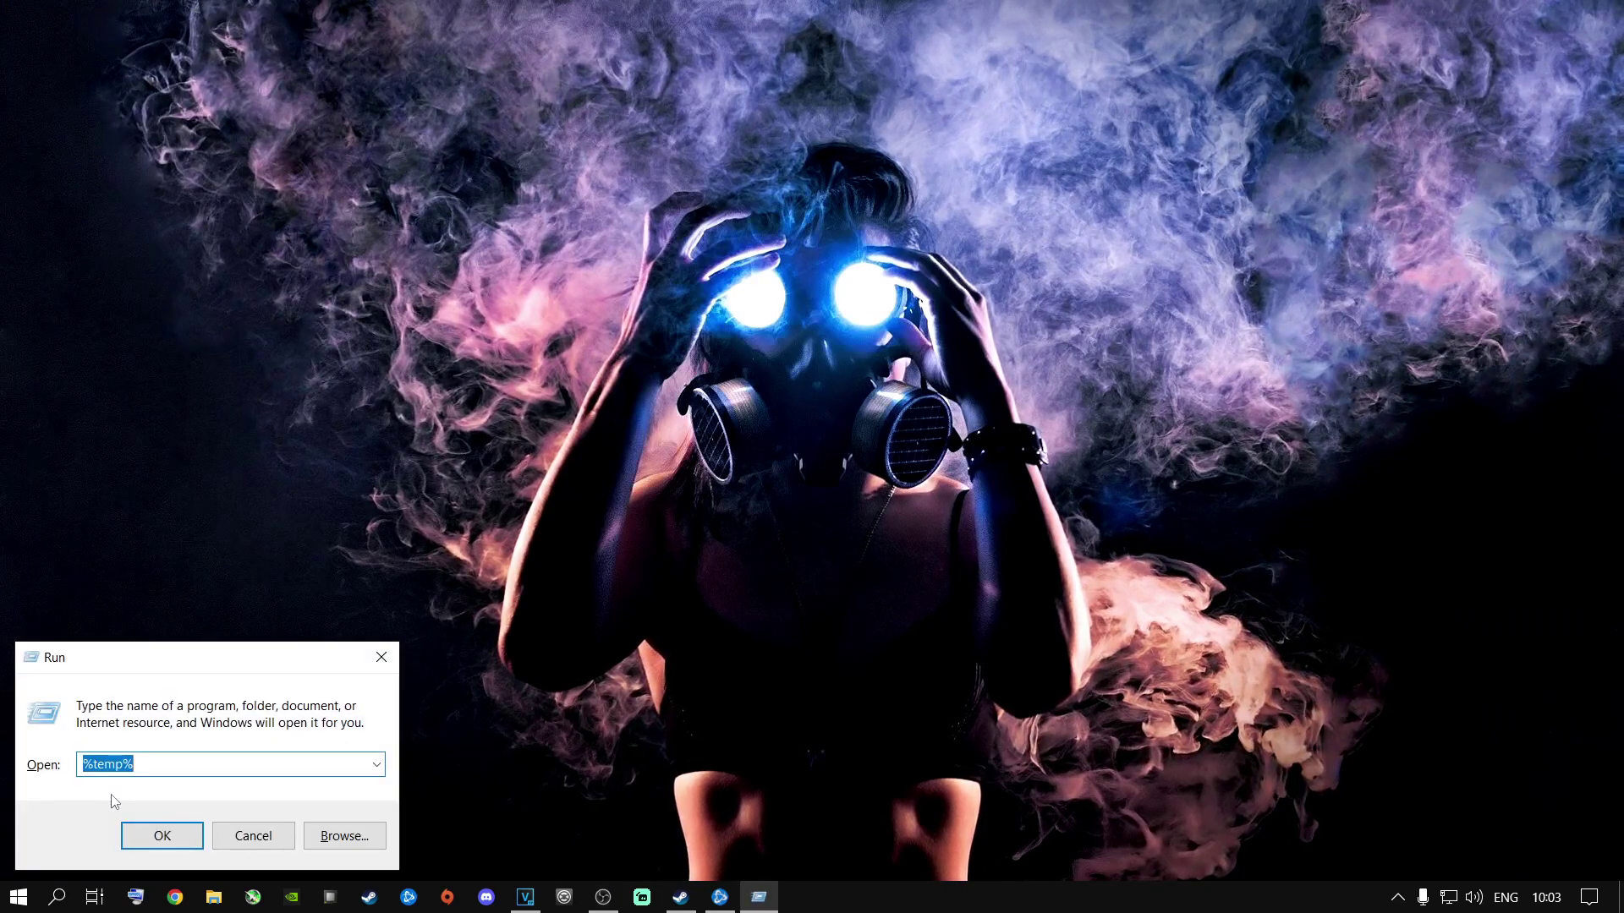
pyautogui.click(98, 882)
pyautogui.click(56, 897)
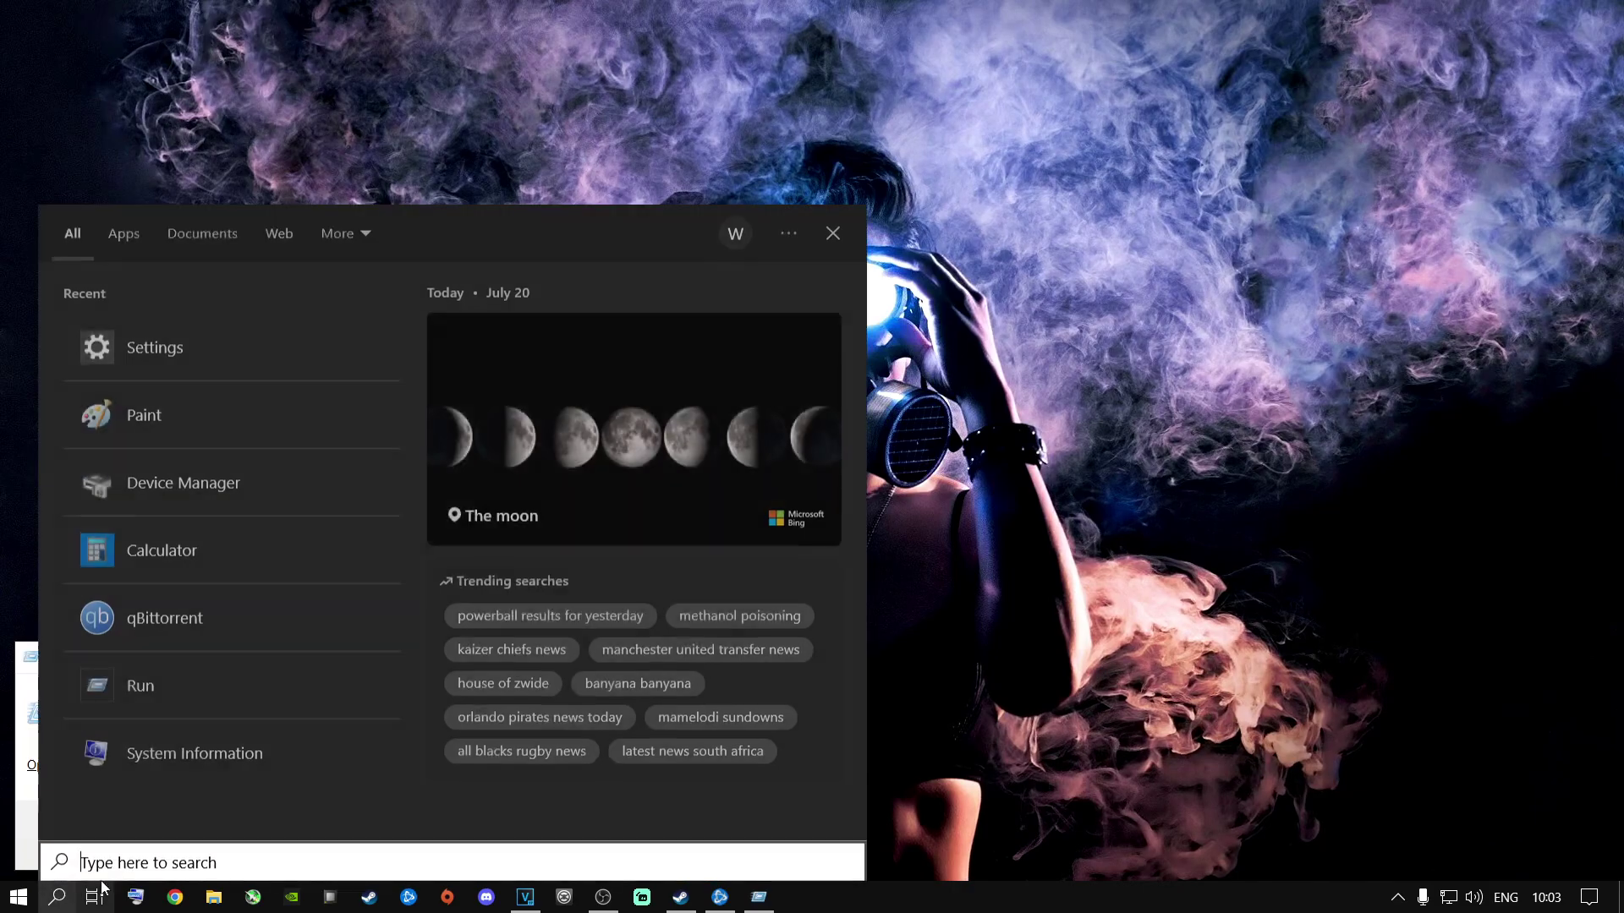
pyautogui.write('r')
pyautogui.press('Return')
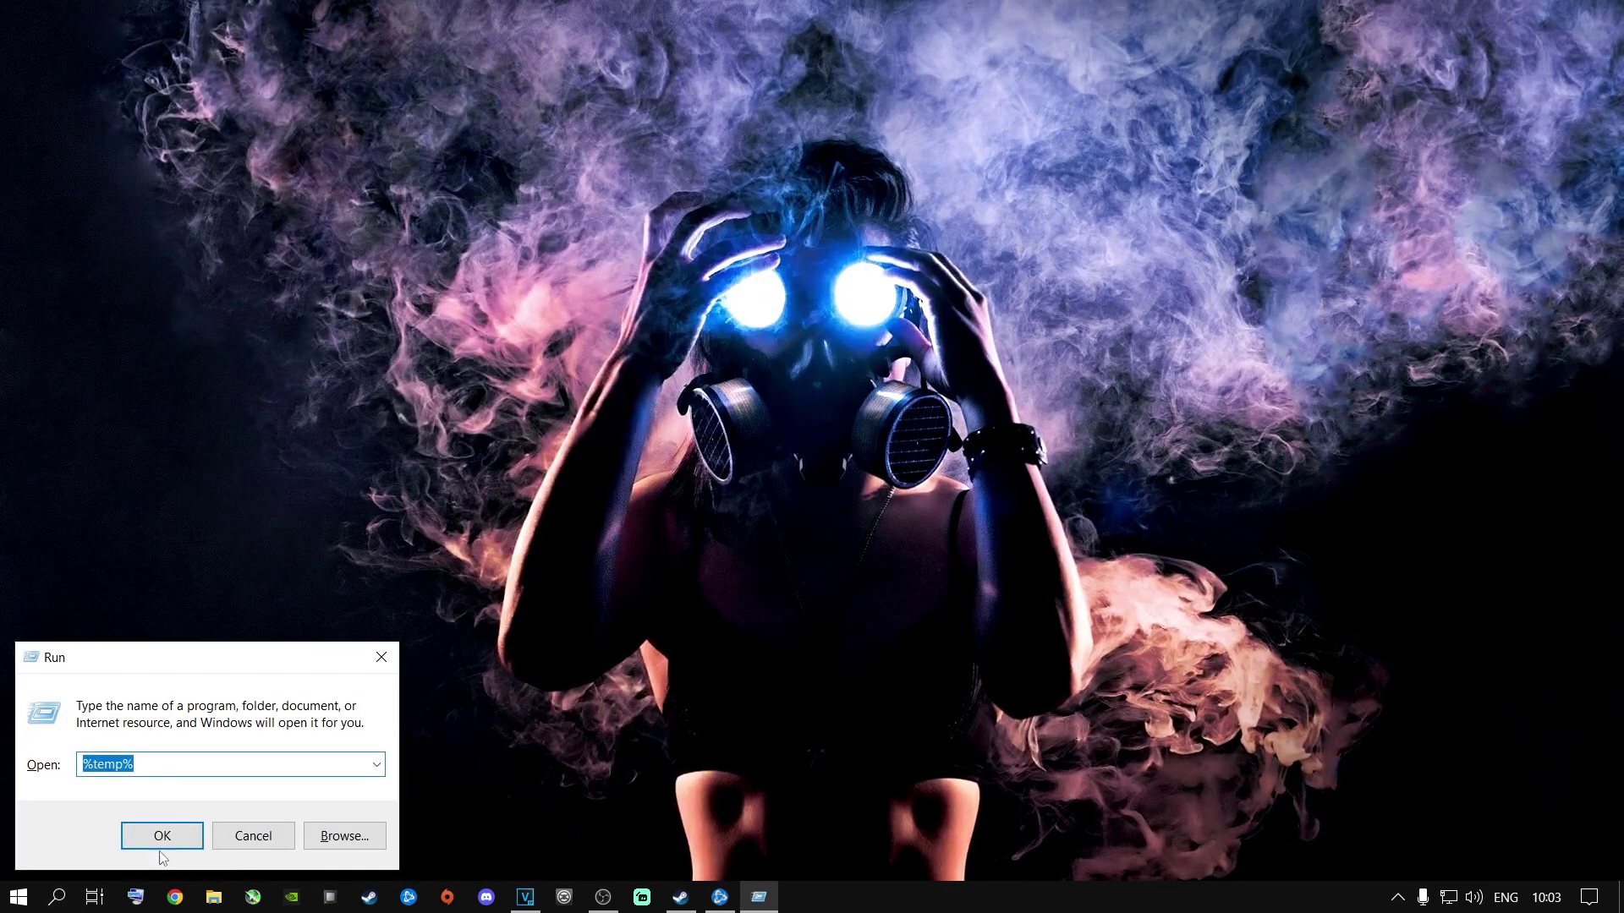
pyautogui.press('BackSpace')
pyautogui.write('prefetch')
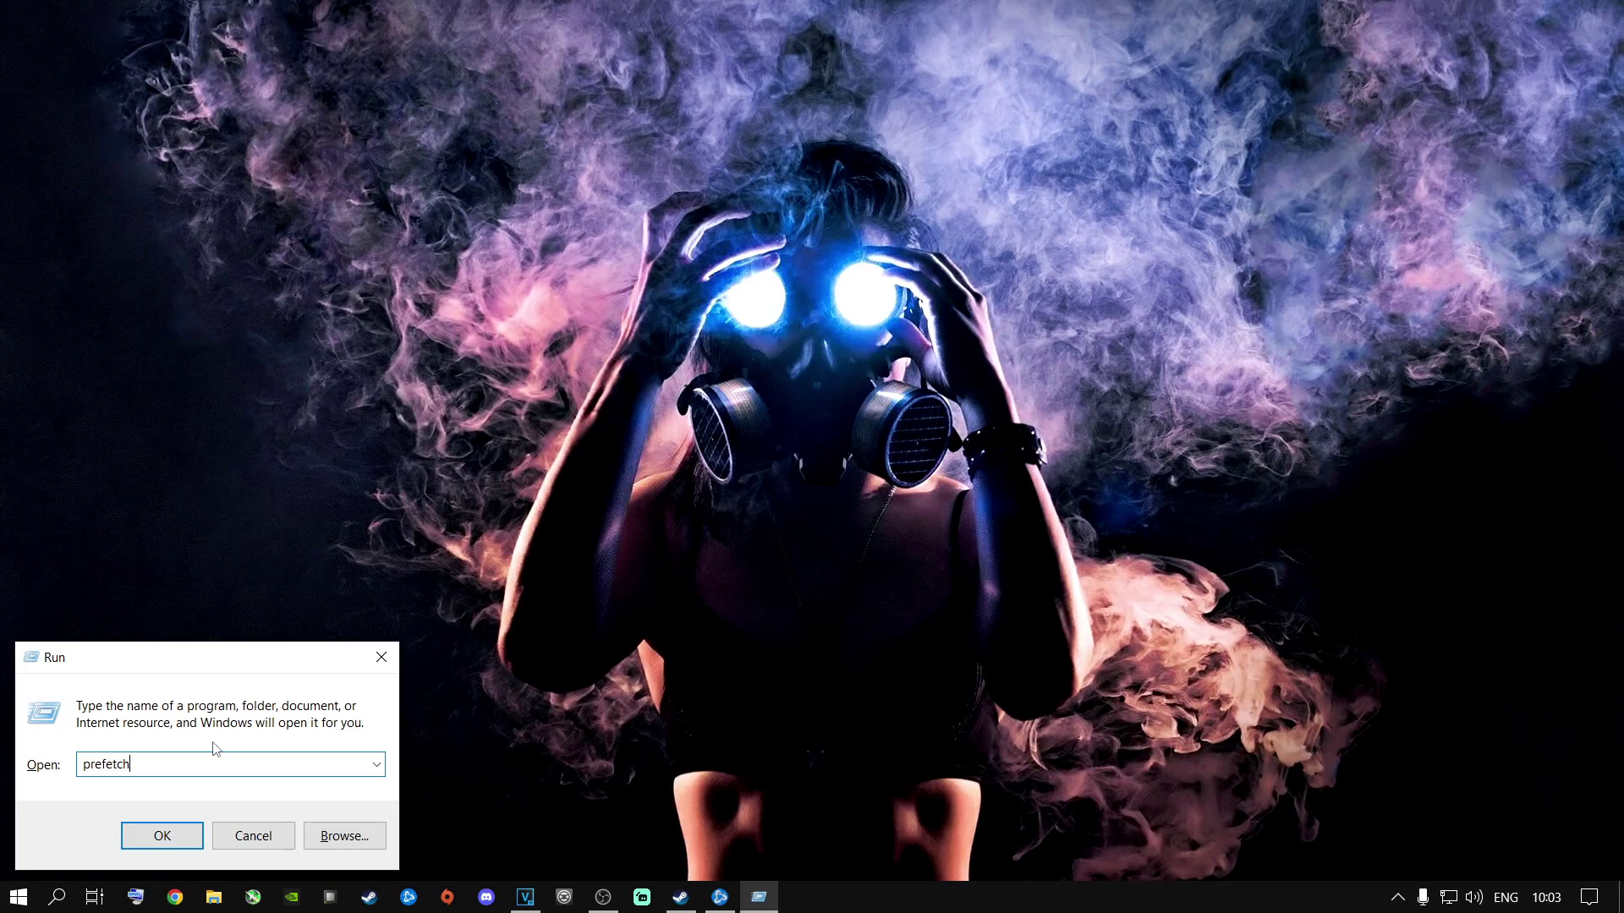
pyautogui.press('Return')
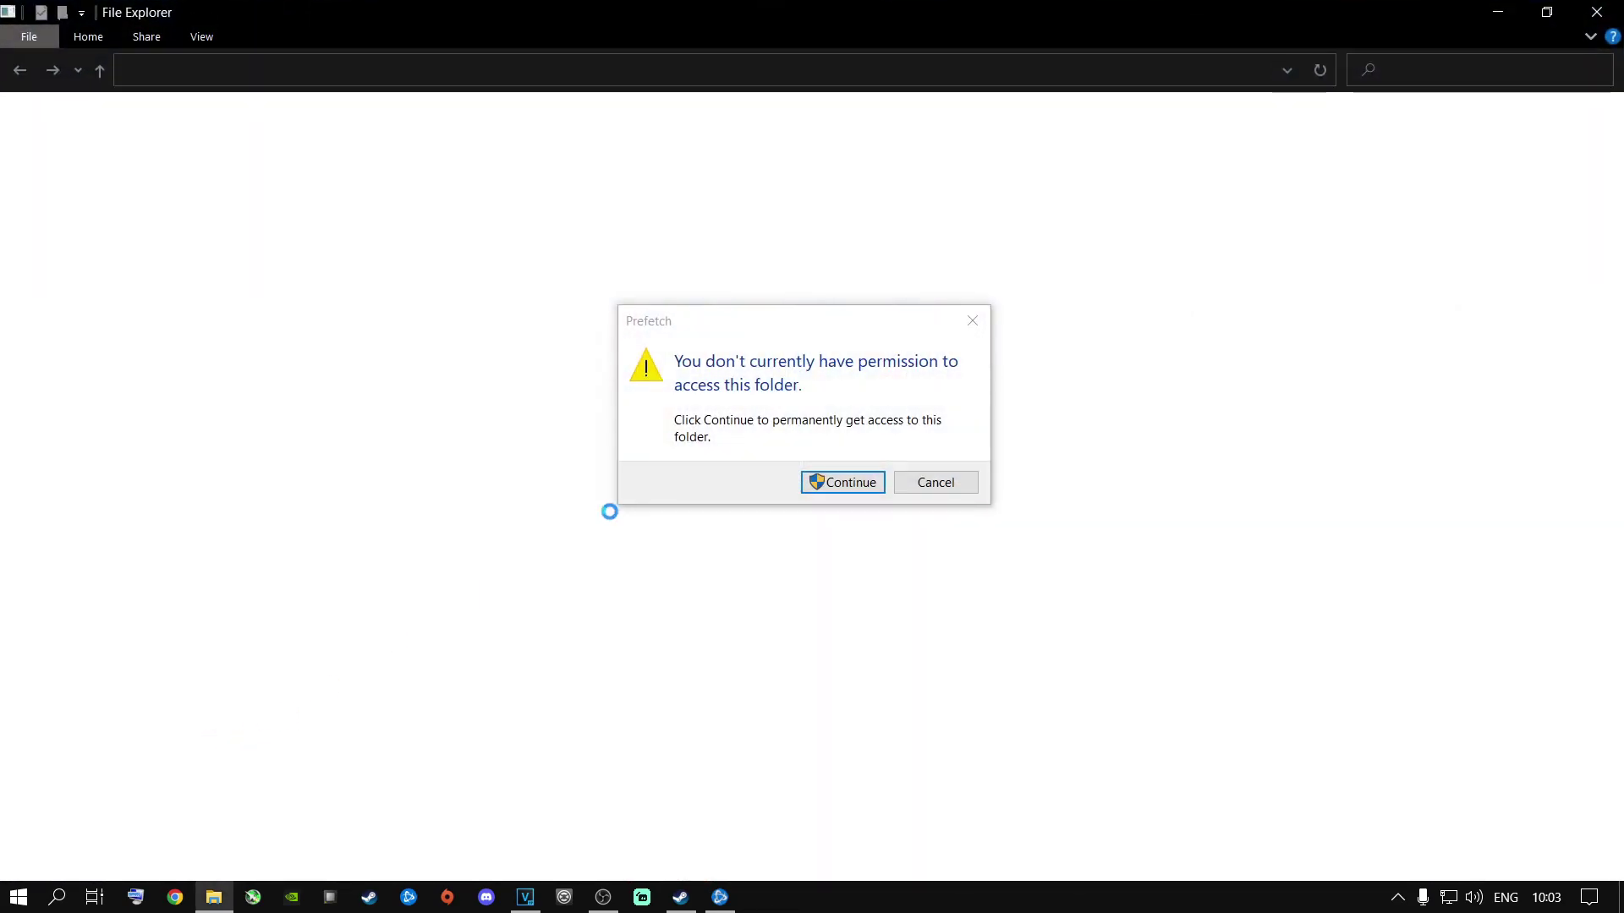
pyautogui.click(818, 483)
# - Delete everything in the Prefetch folder, skipping all current items that are in use, and close the folder
pyautogui.click(332, 326)
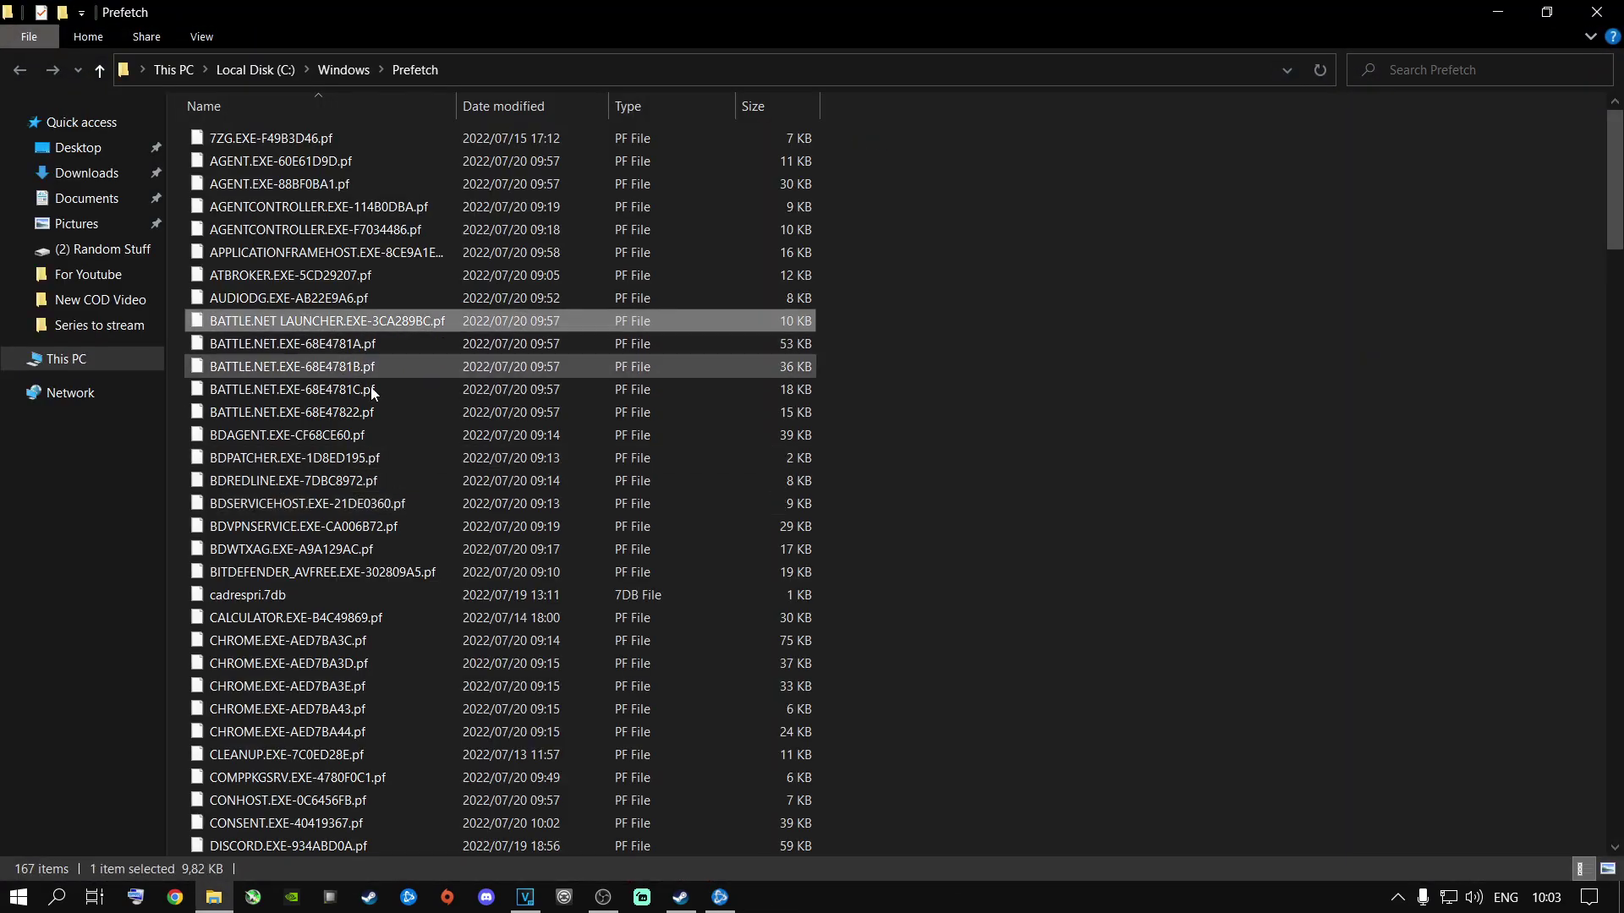
pyautogui.hotkey('ctrl', 'a')
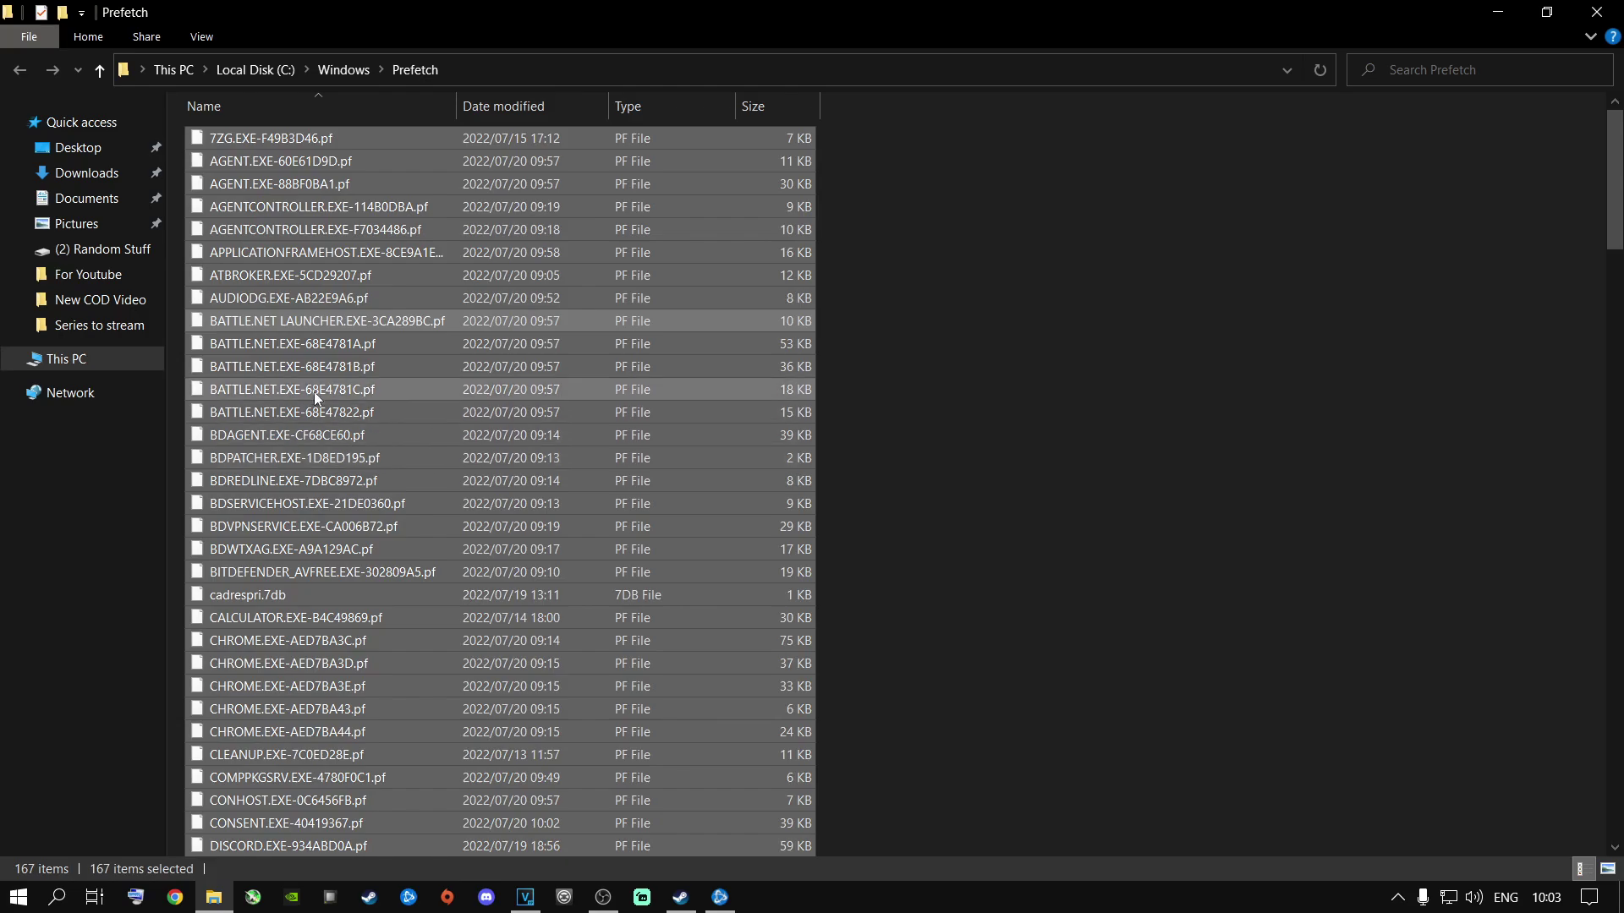
pyautogui.rightClick(293, 384)
pyautogui.click(349, 591)
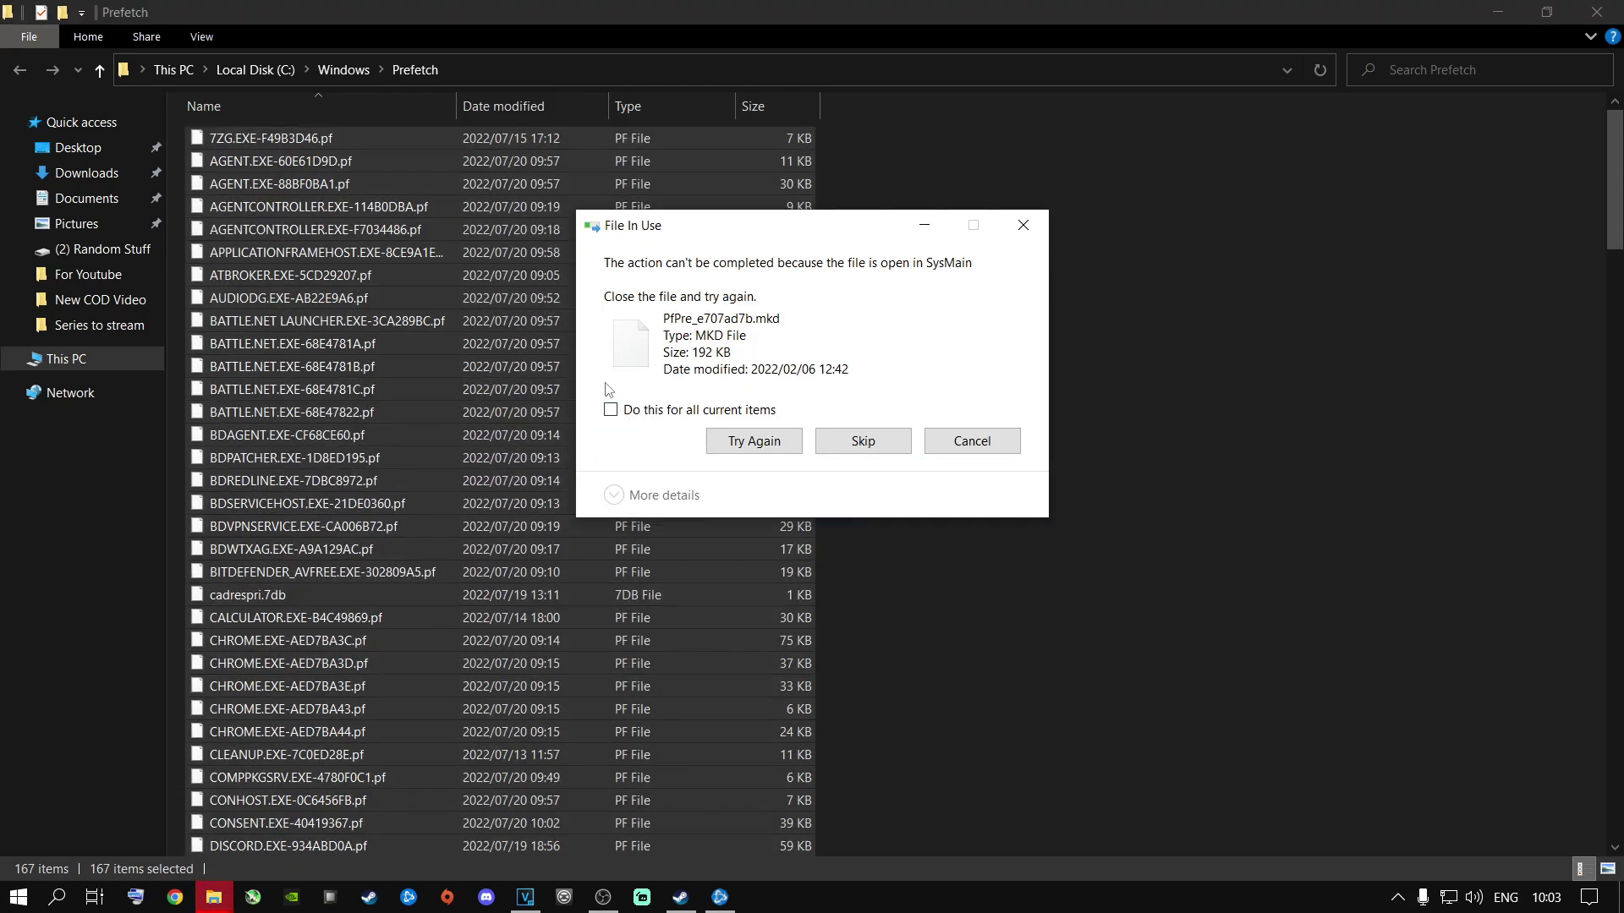
pyautogui.click(611, 409)
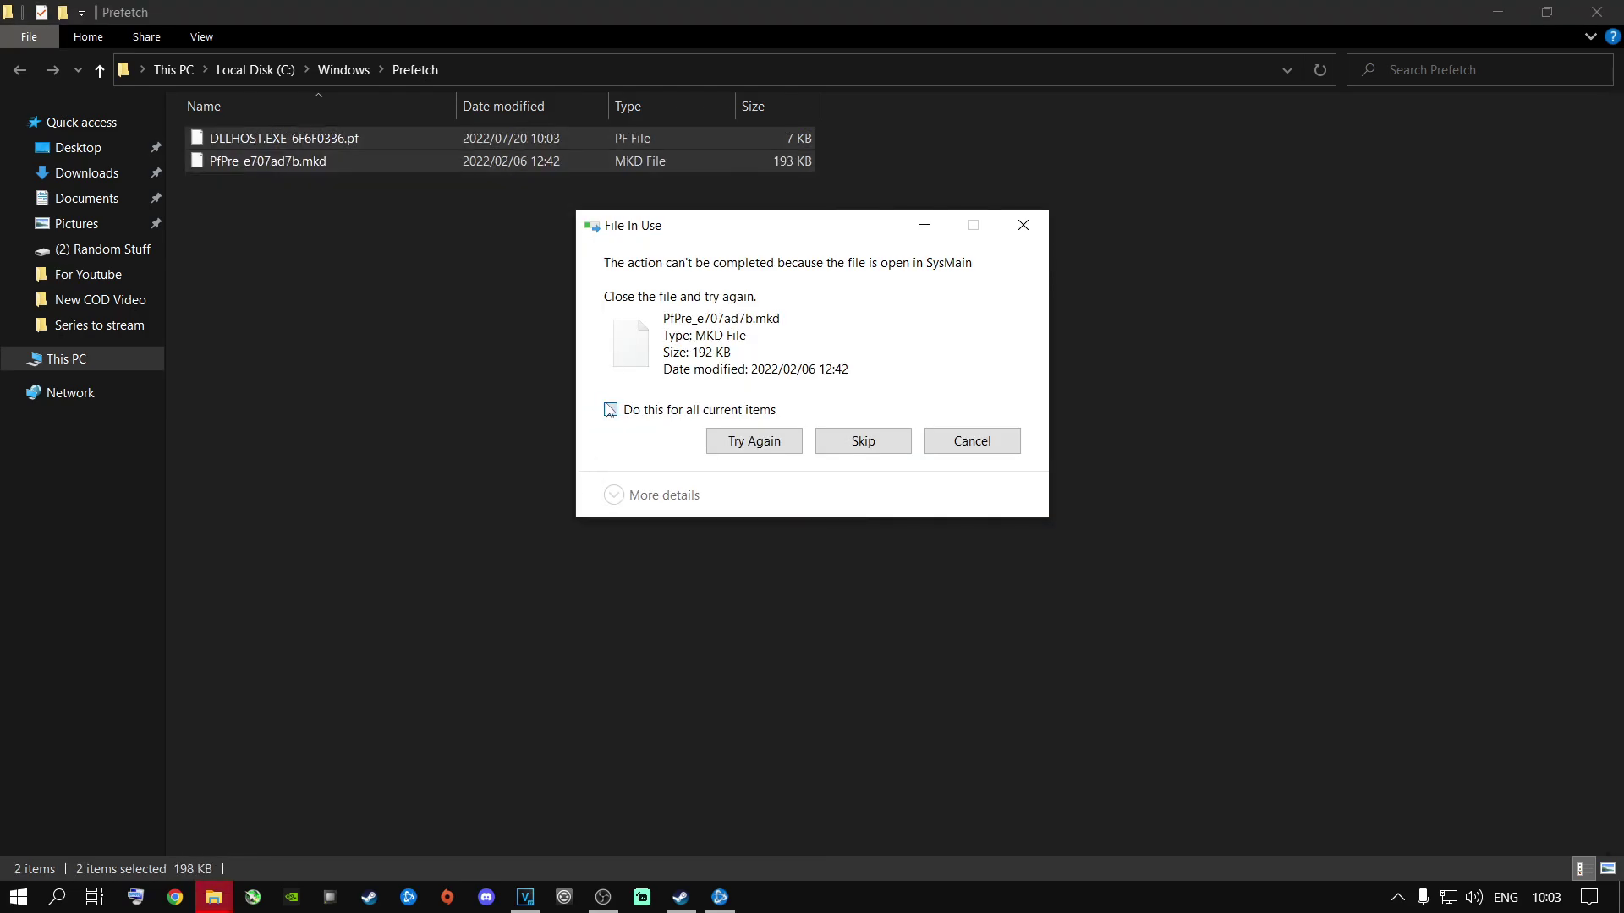
pyautogui.click(863, 440)
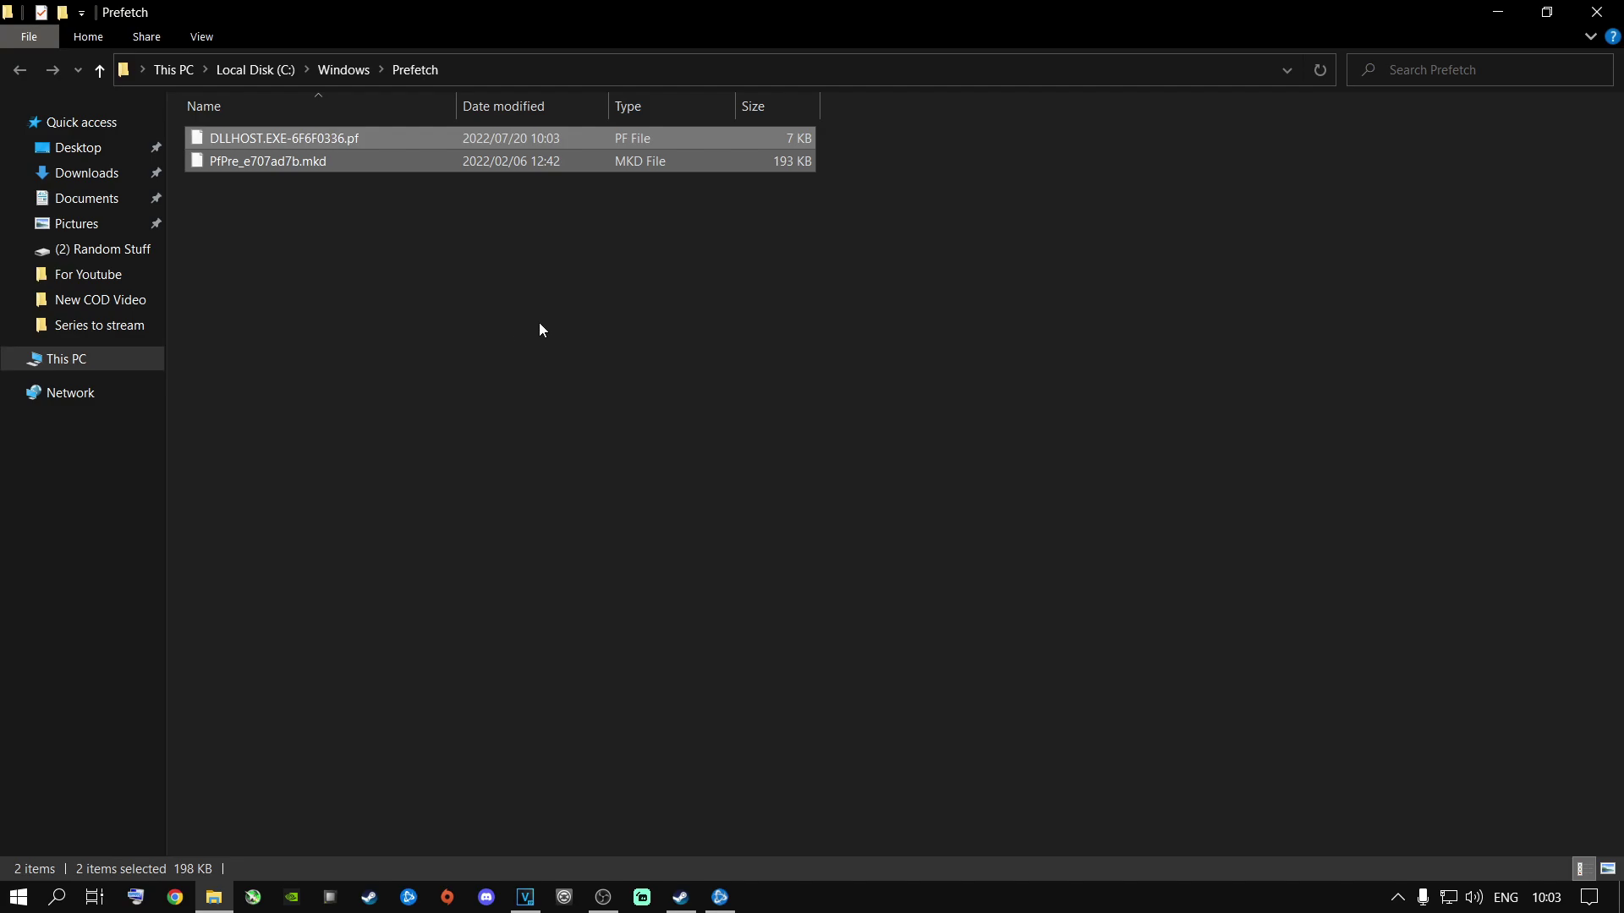
pyautogui.rightClick(604, 350)
pyautogui.click(502, 362)
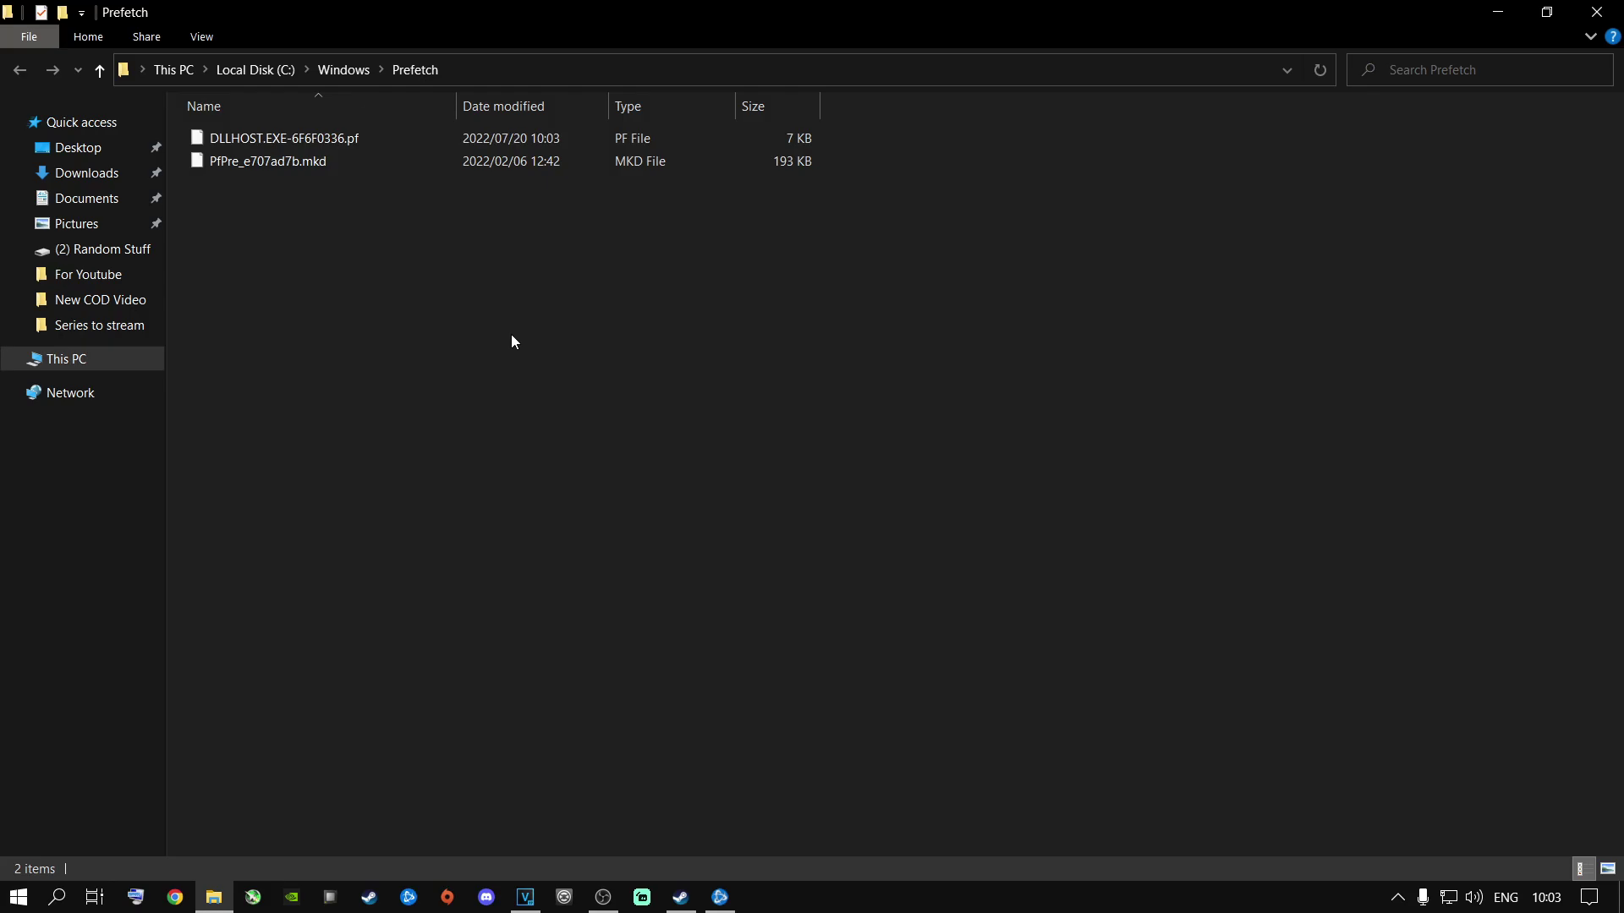
pyautogui.click(1597, 12)
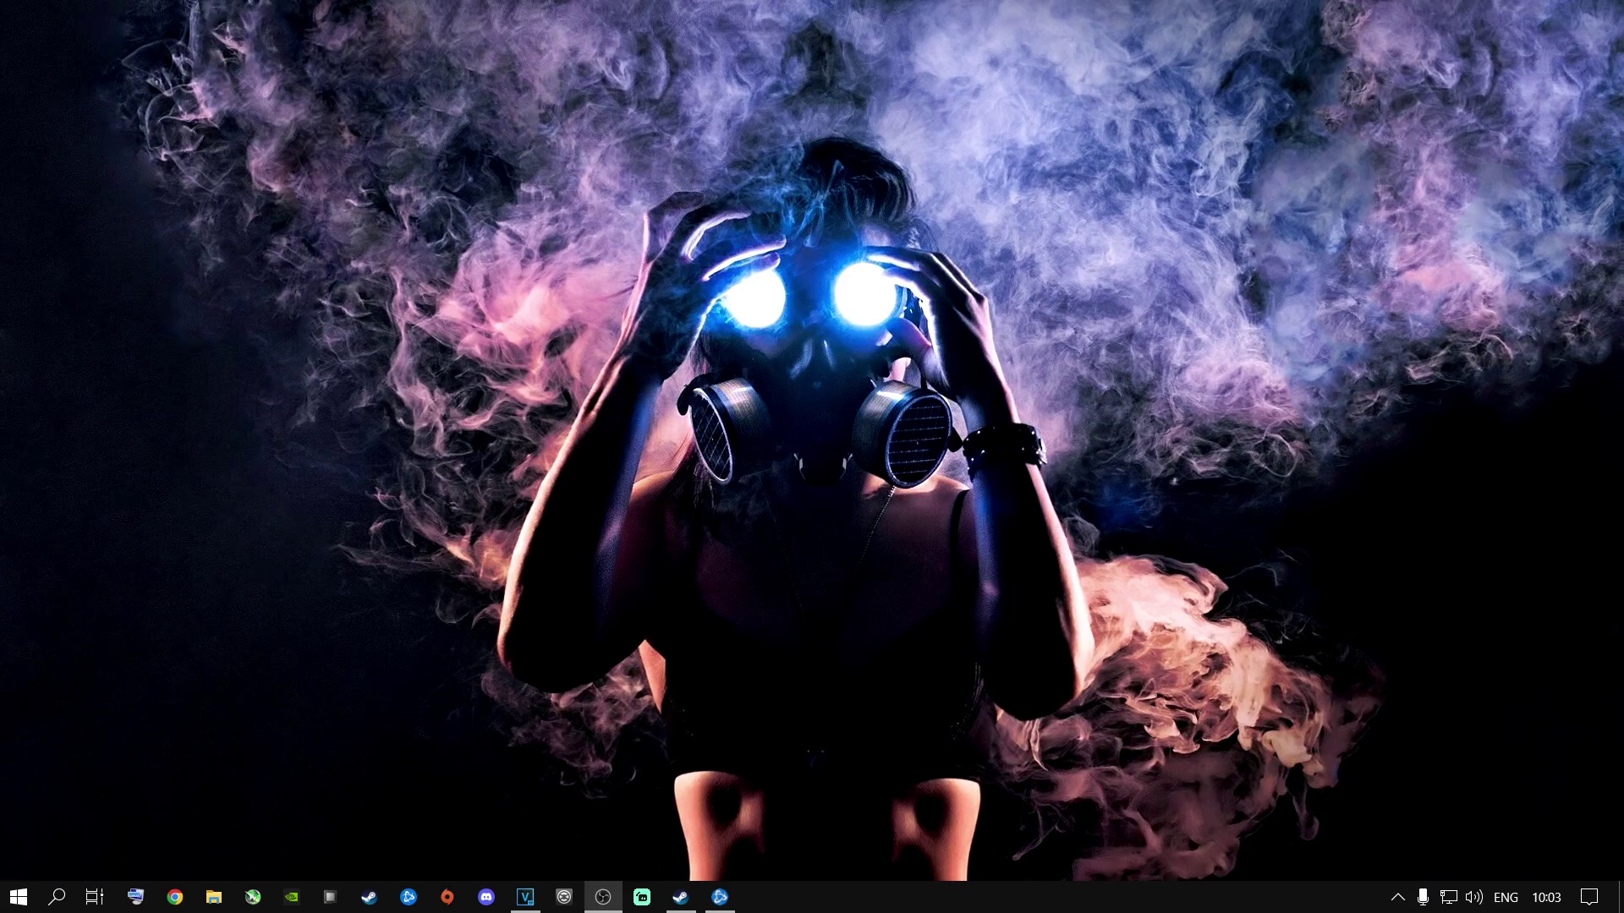
# - Bring the Recycle Bin to the middle of the desktop and empty it, permanently deleting all its items
pyautogui.moveTo(101, 855); pyautogui.dragTo(678, 469)
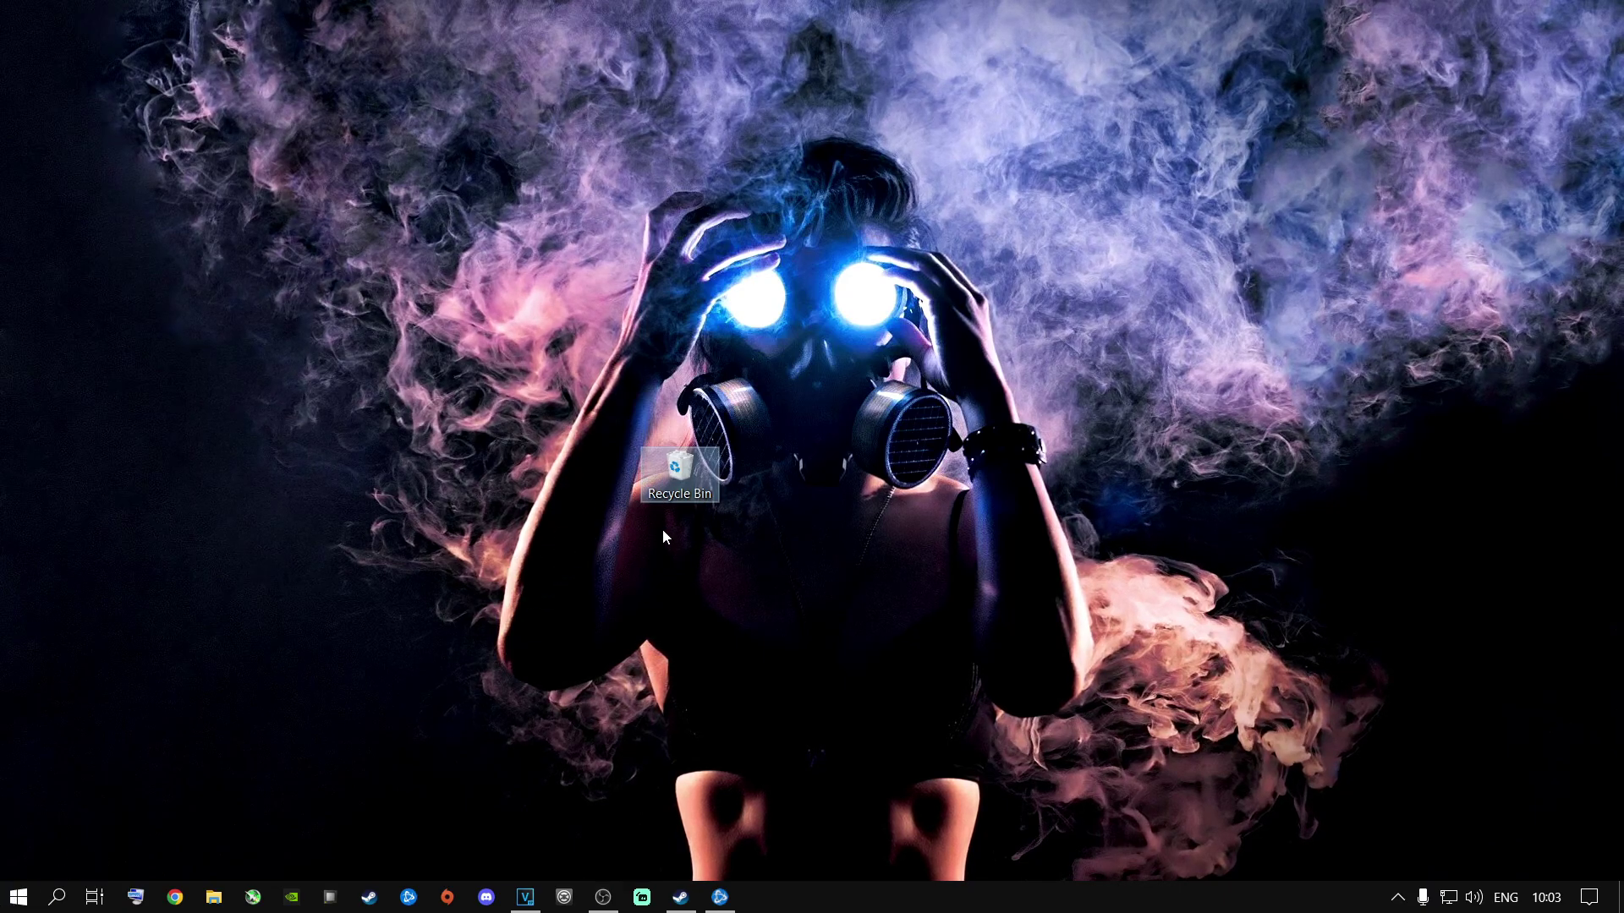
pyautogui.rightClick(680, 469)
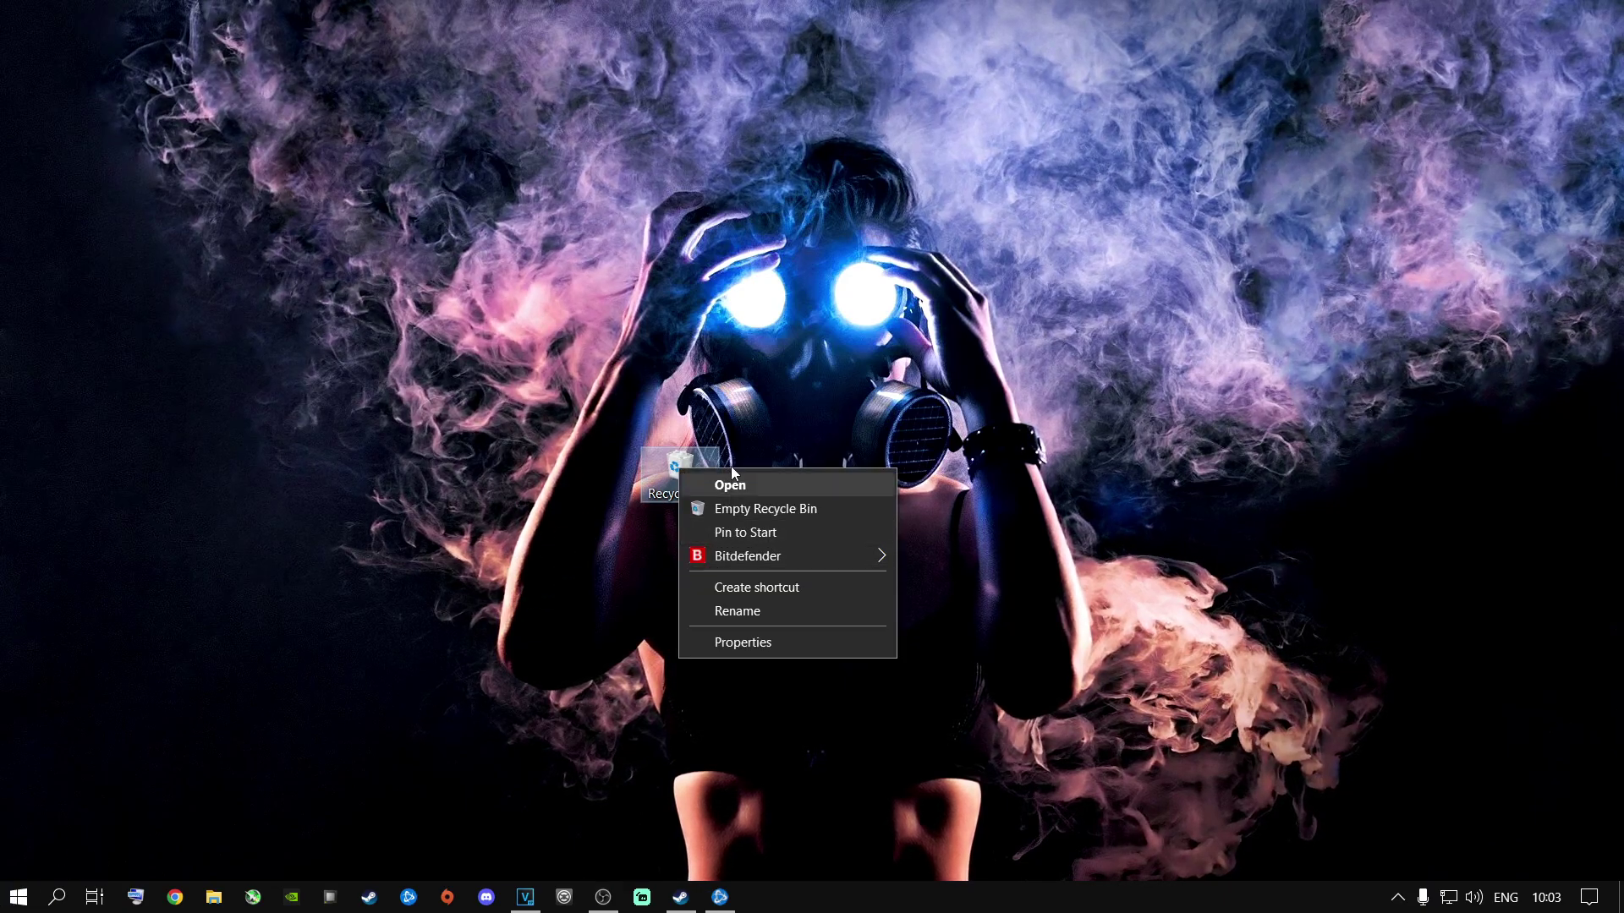
pyautogui.click(745, 510)
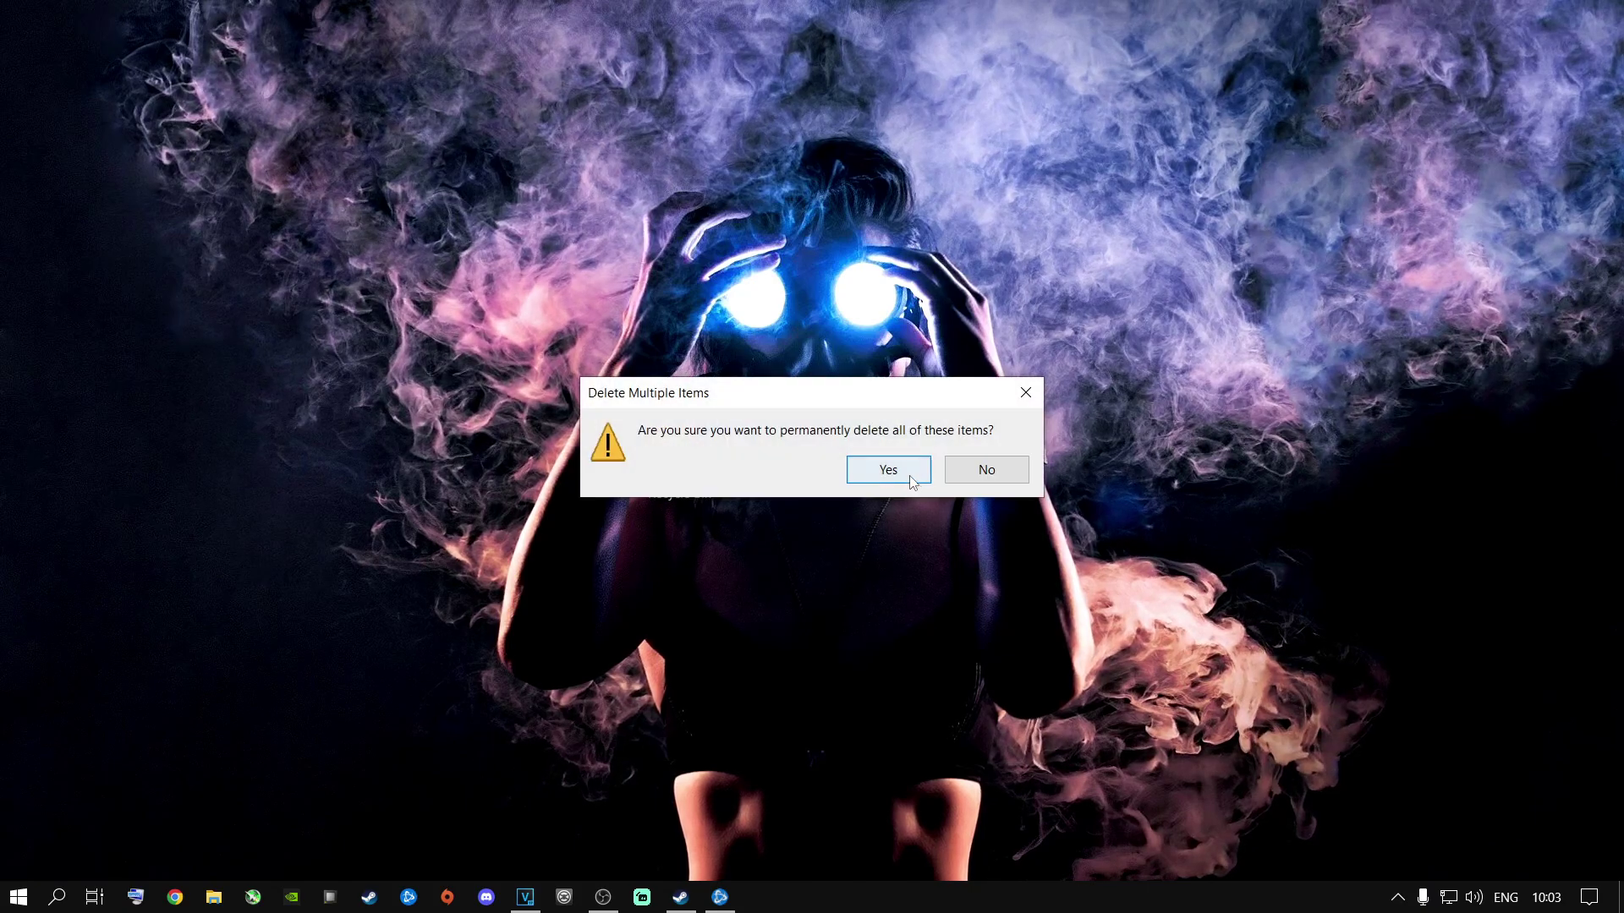
pyautogui.press('Return')
pyautogui.click(753, 396)
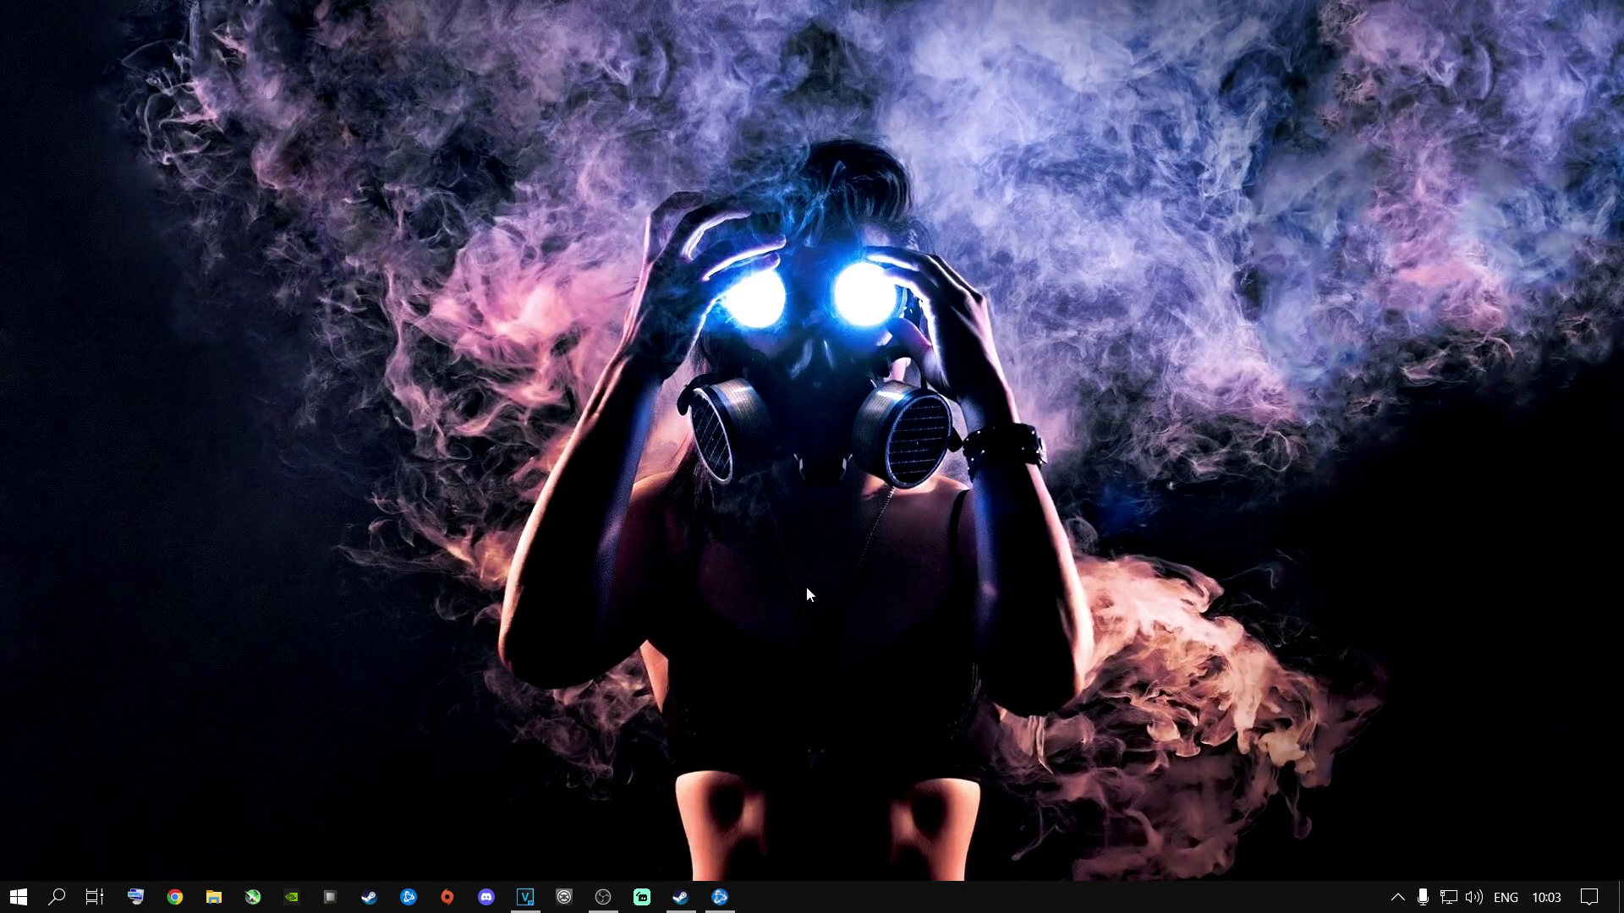
# - Switch to Battle.net and examine the app settings for game launch, window closing, startup and advanced features, and close the settings
pyautogui.click(723, 903)
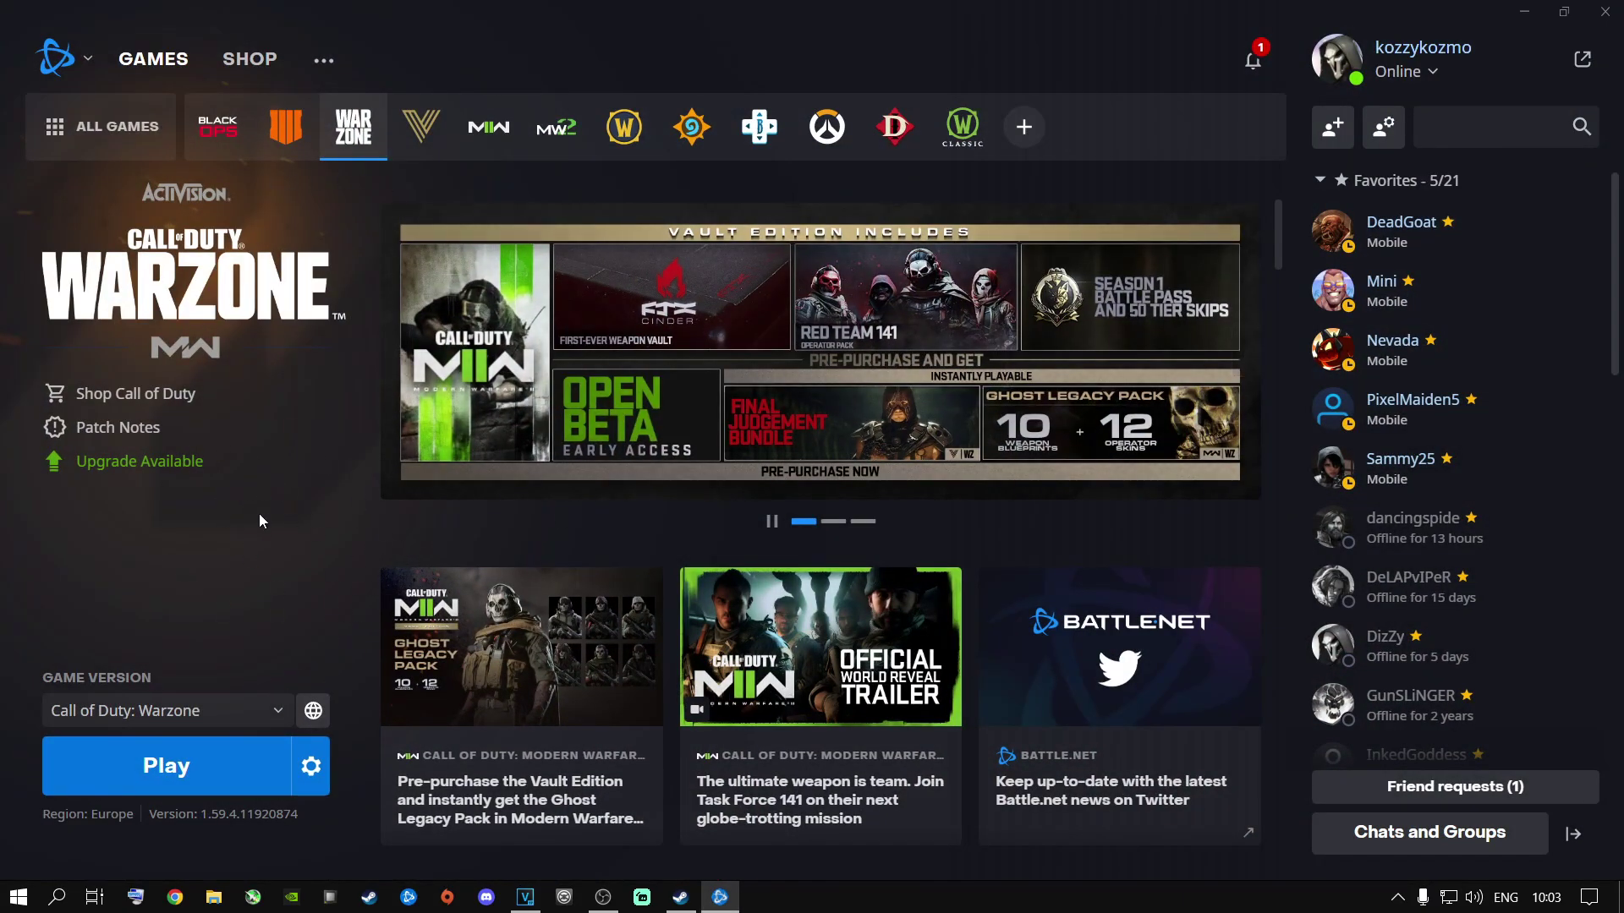
pyautogui.click(73, 68)
pyautogui.click(108, 145)
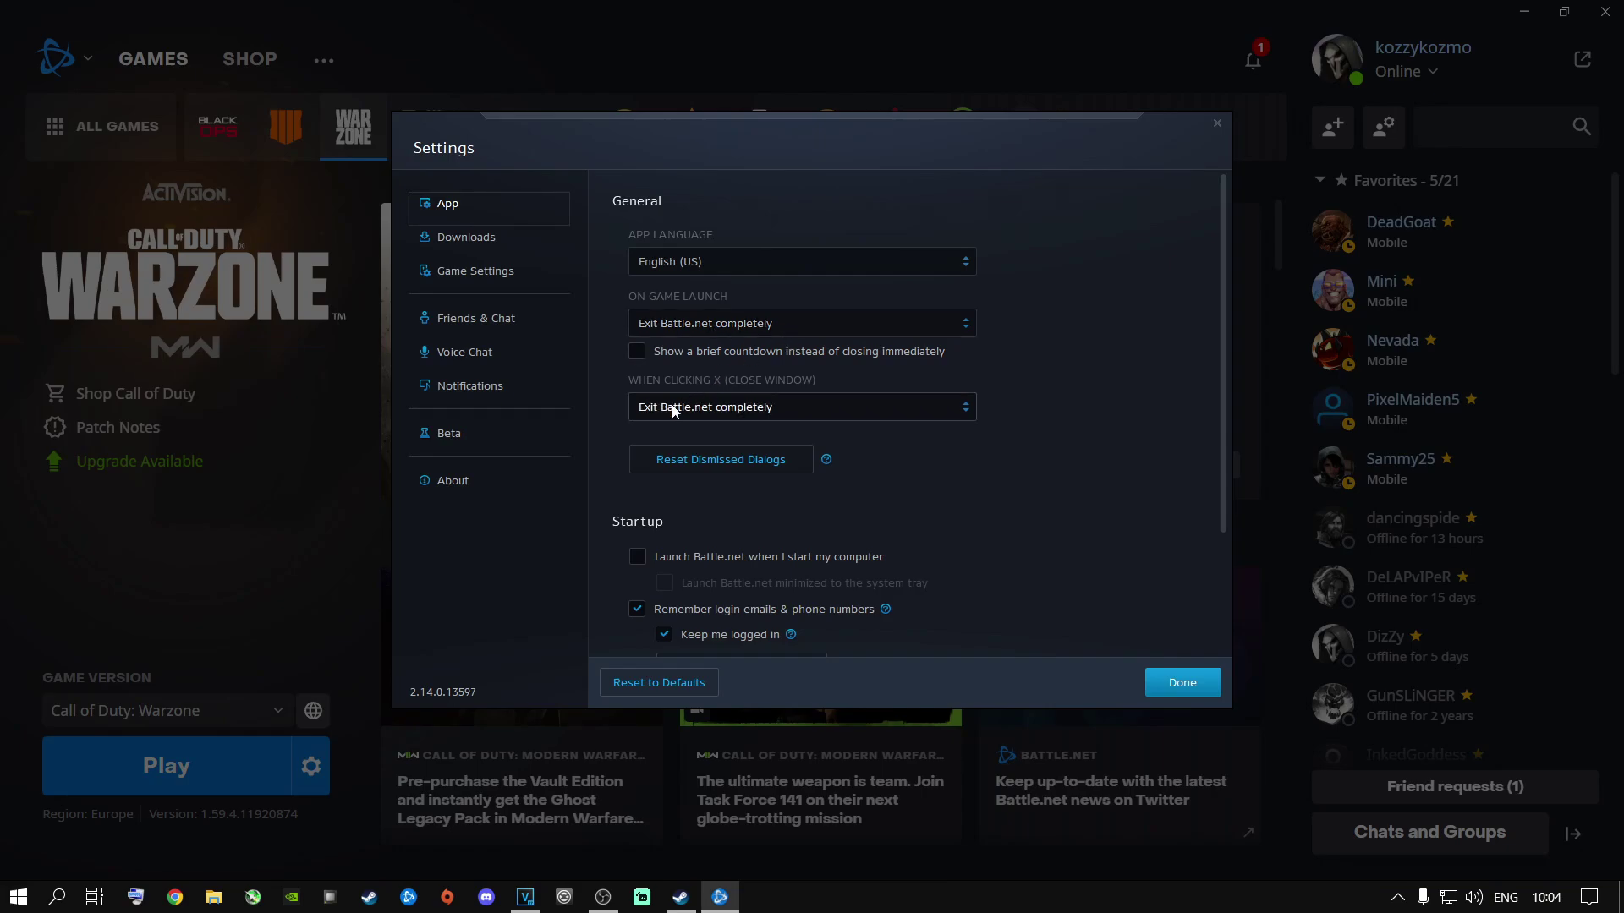
pyautogui.scroll(-2, 1076, 479)
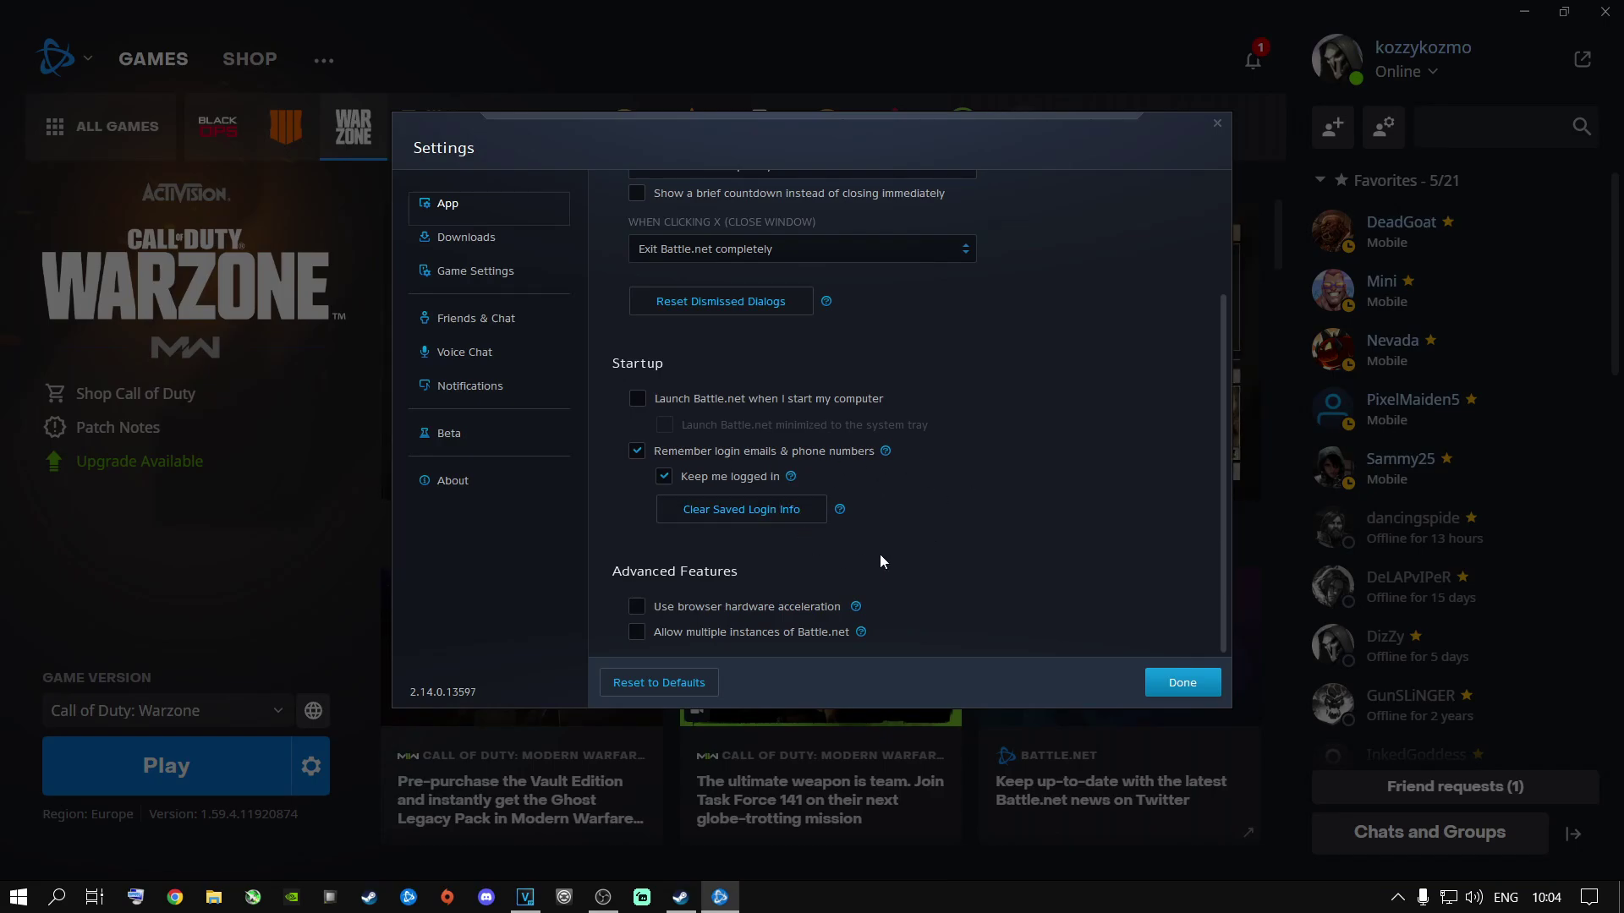
pyautogui.click(1216, 124)
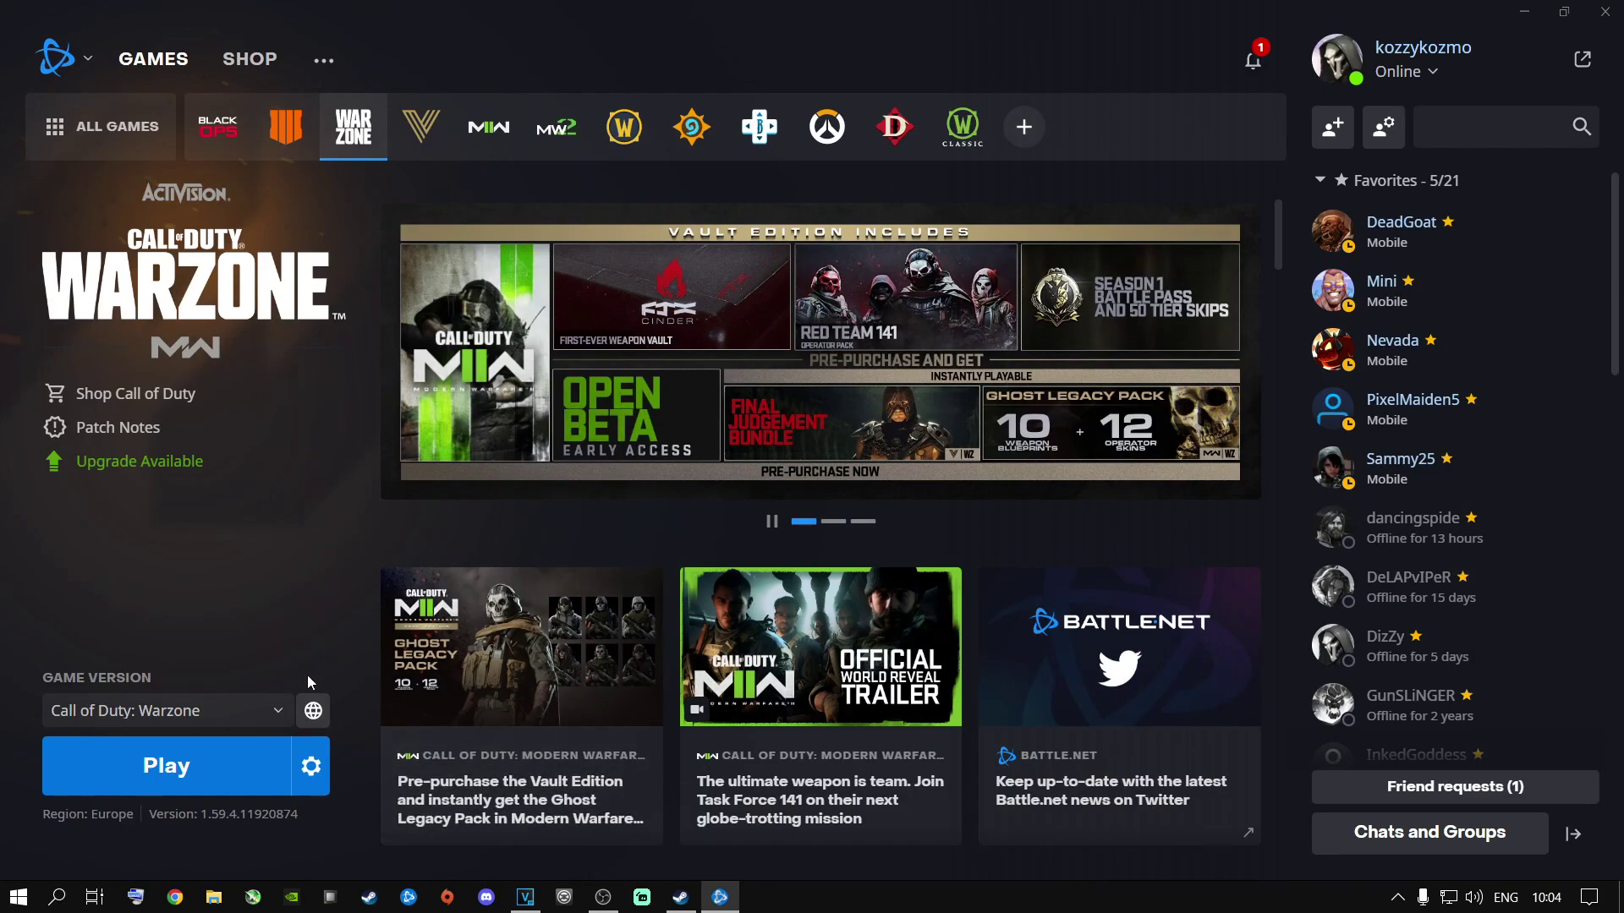
# - Show Call of Duty: Warzone's install location in File Explorer and open the Call of Duty Modern Warfare folder
pyautogui.click(311, 766)
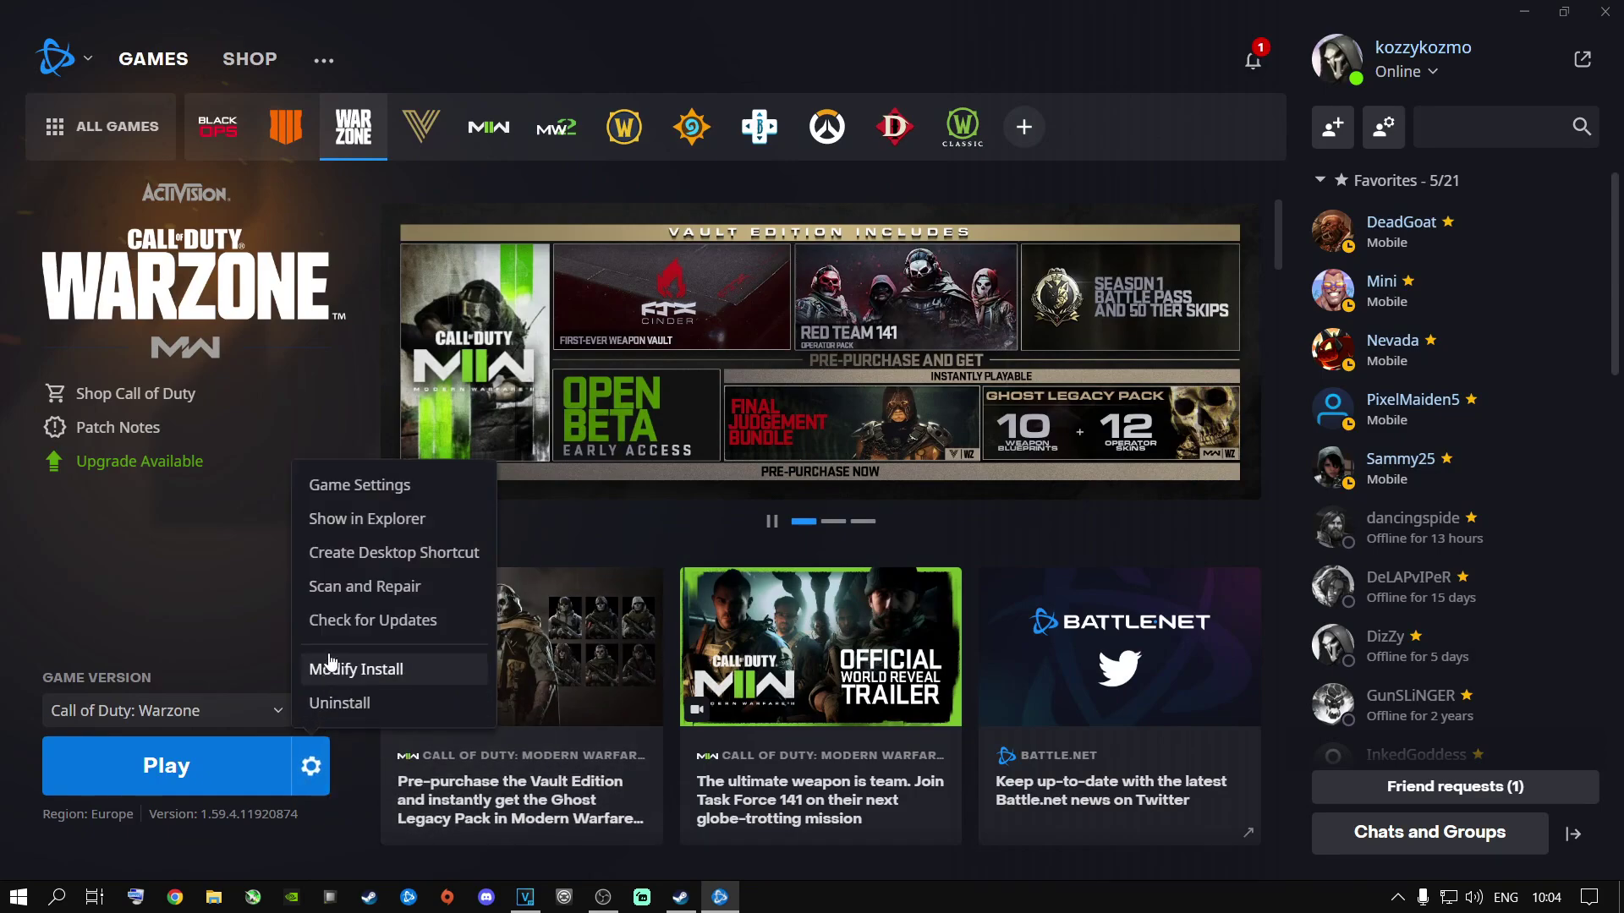
pyautogui.click(363, 424)
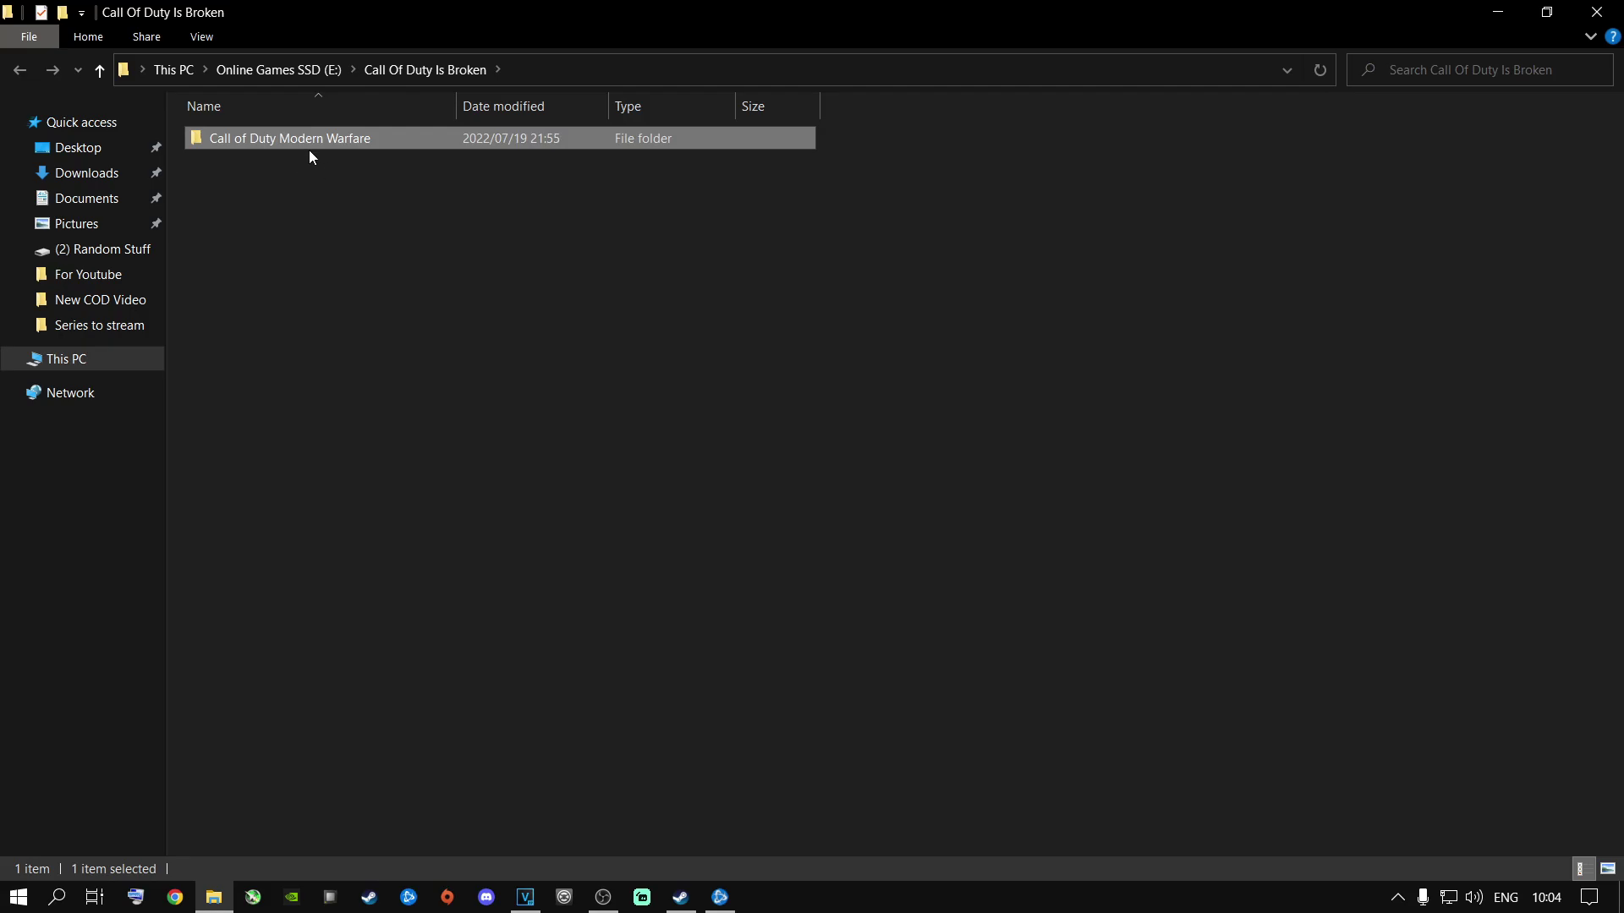
pyautogui.doubleClick(261, 140)
# - Open the properties of ModernWarfare.exe and examine its compatibility and high DPI settings
pyautogui.scroll(-10, 322, 432)
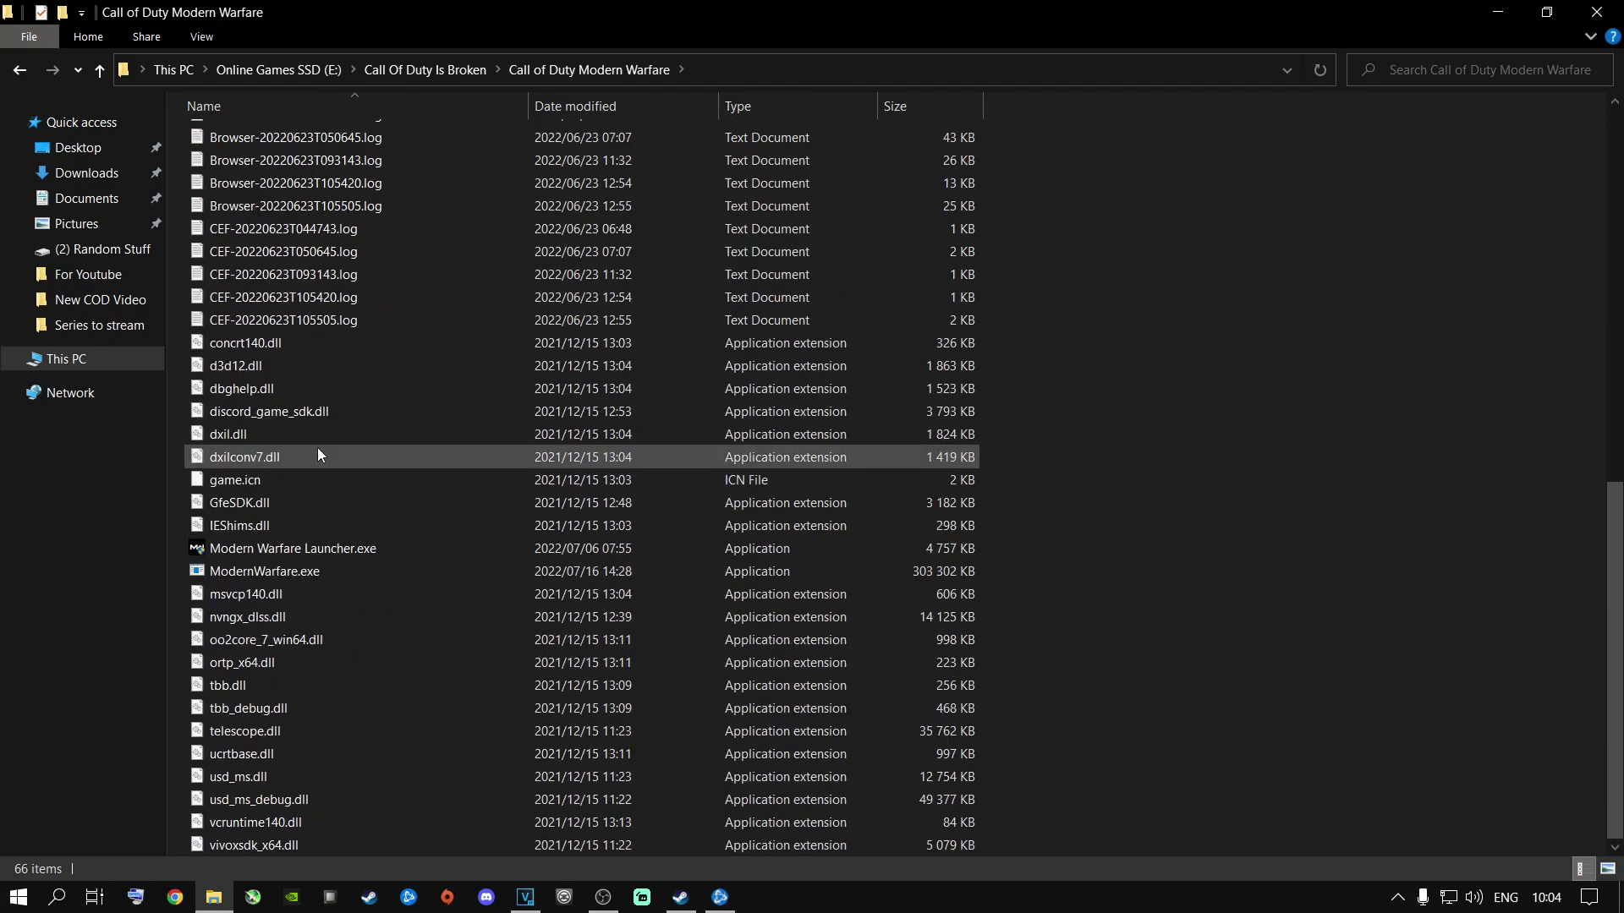
pyautogui.click(249, 573)
pyautogui.rightClick(271, 577)
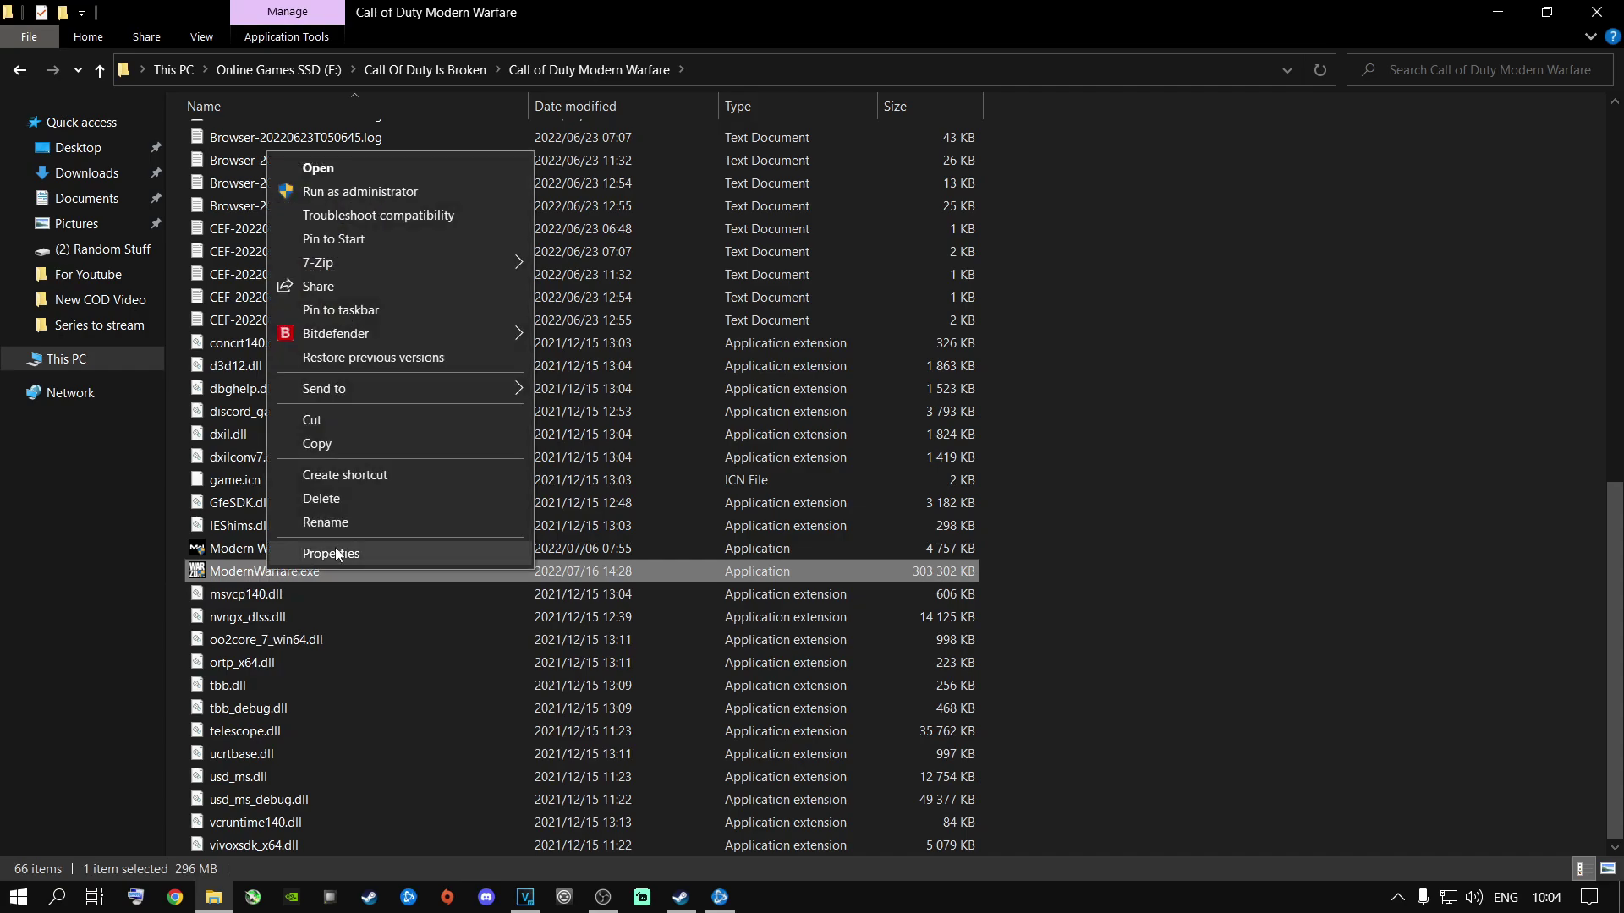
pyautogui.click(338, 553)
pyautogui.click(477, 376)
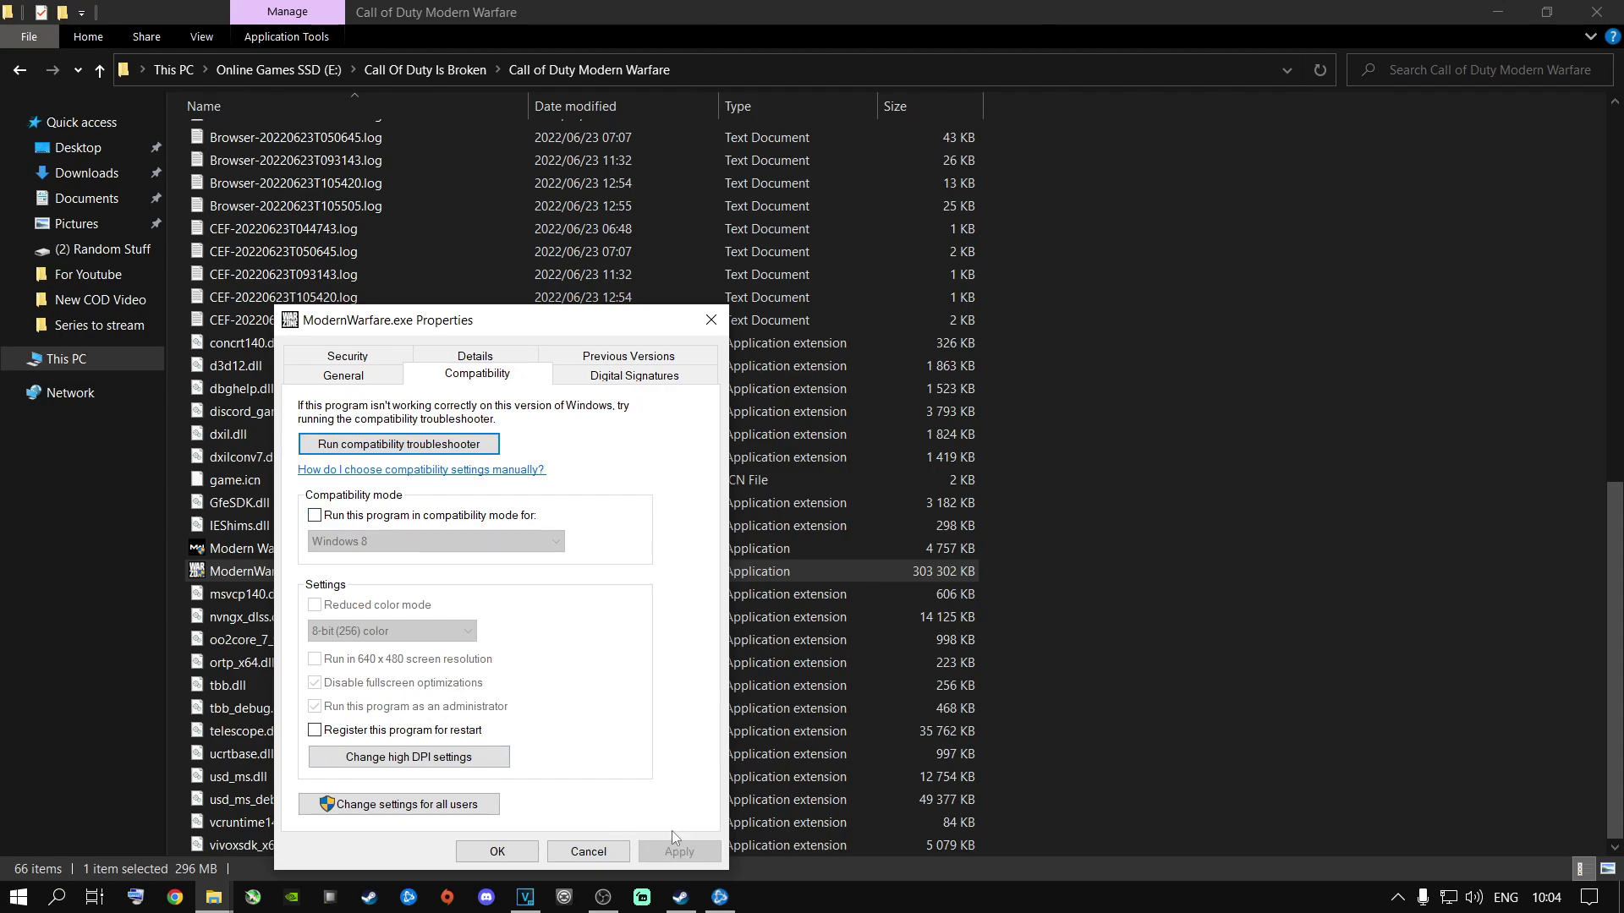
pyautogui.click(407, 759)
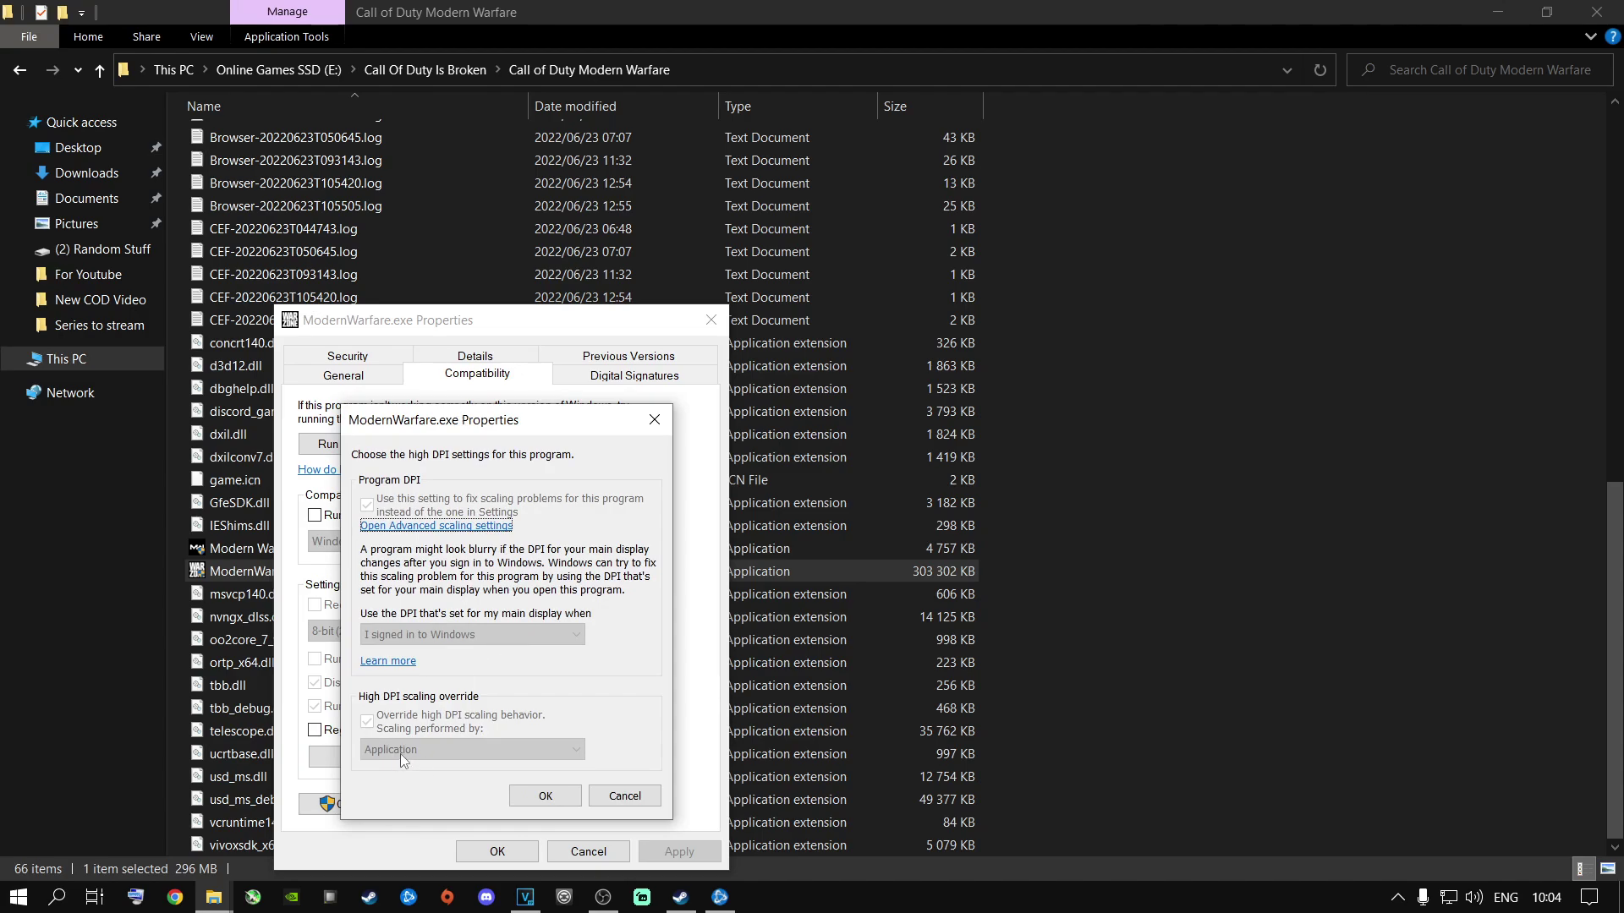
pyautogui.click(534, 798)
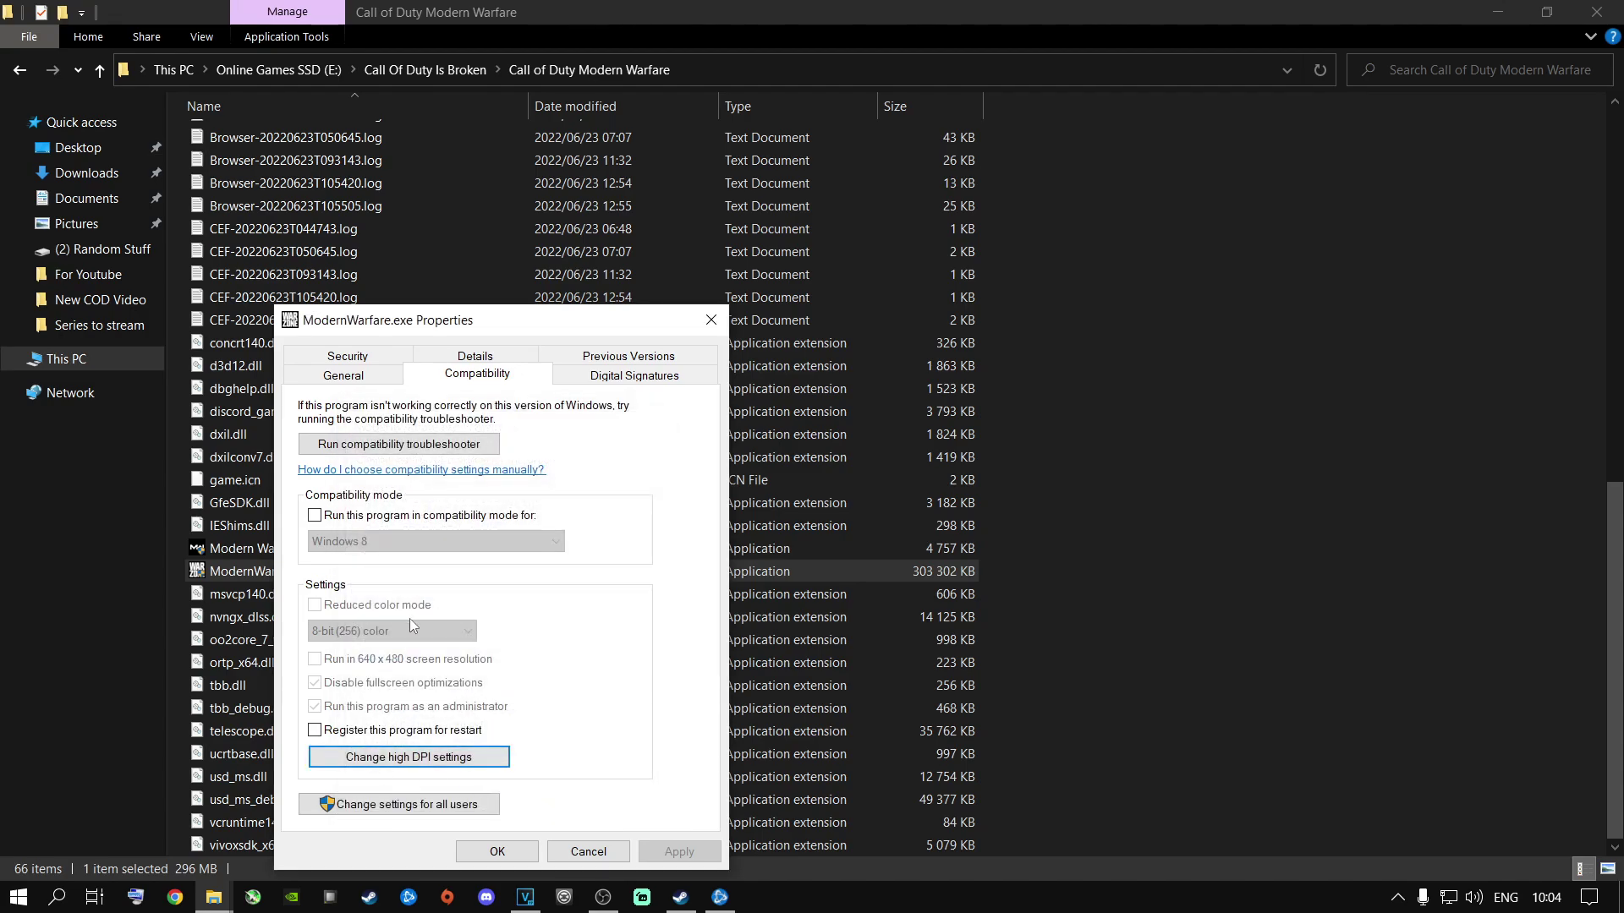
# - Review ModernWarfare.exe's all-users compatibility settings, including fullscreen optimizations, administrator mode and high DPI scaling, and close its properties
pyautogui.click(402, 808)
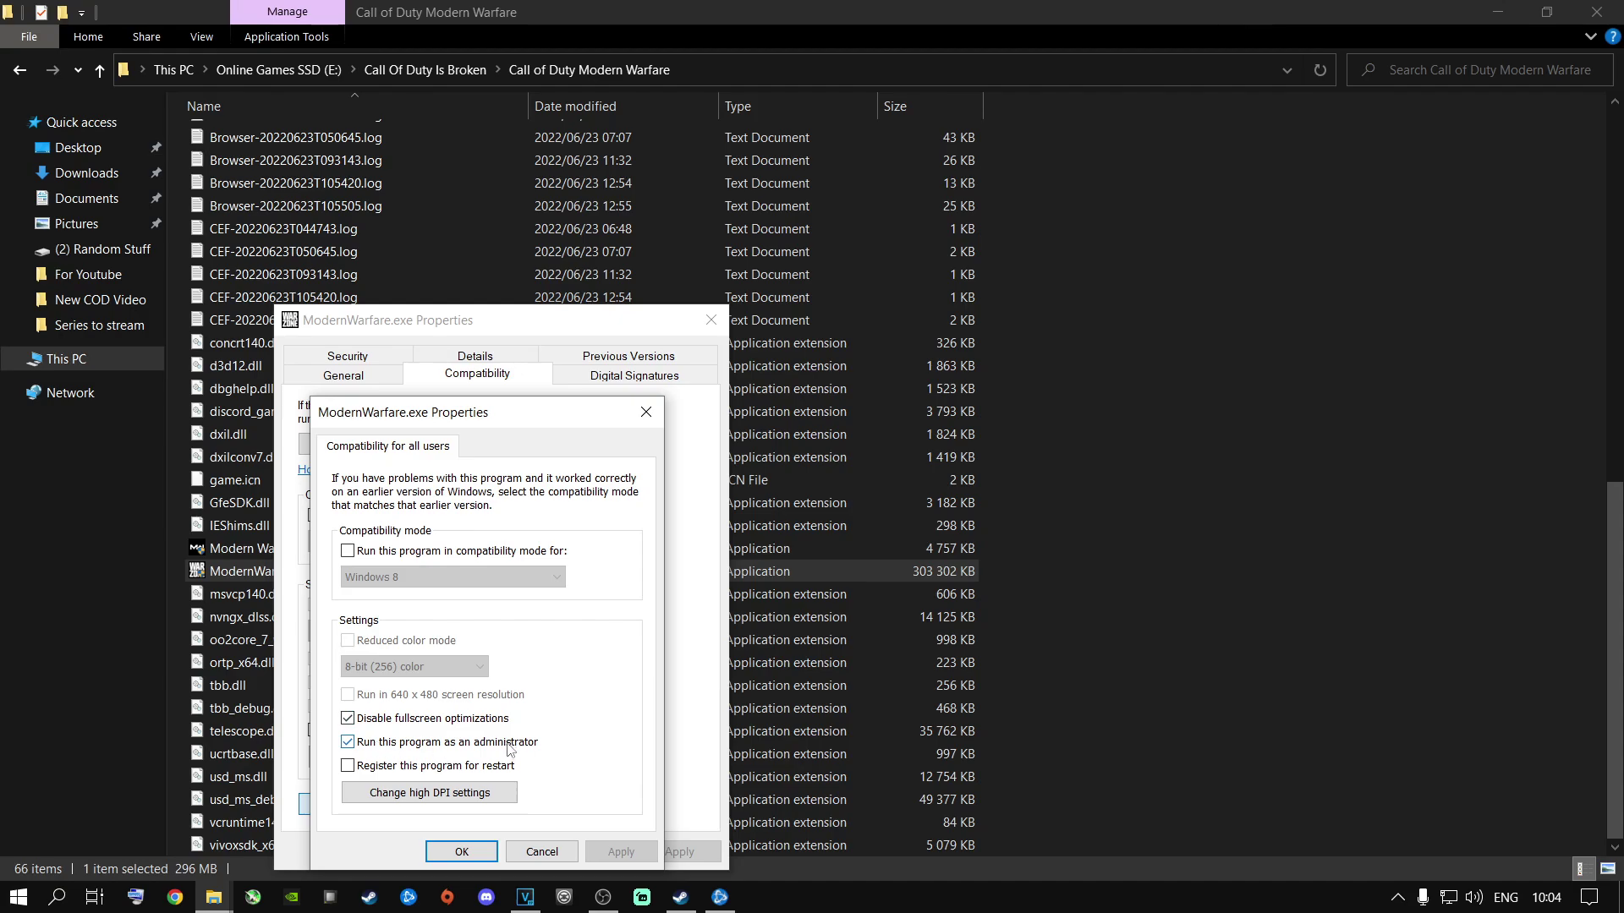
pyautogui.click(409, 793)
pyautogui.click(404, 556)
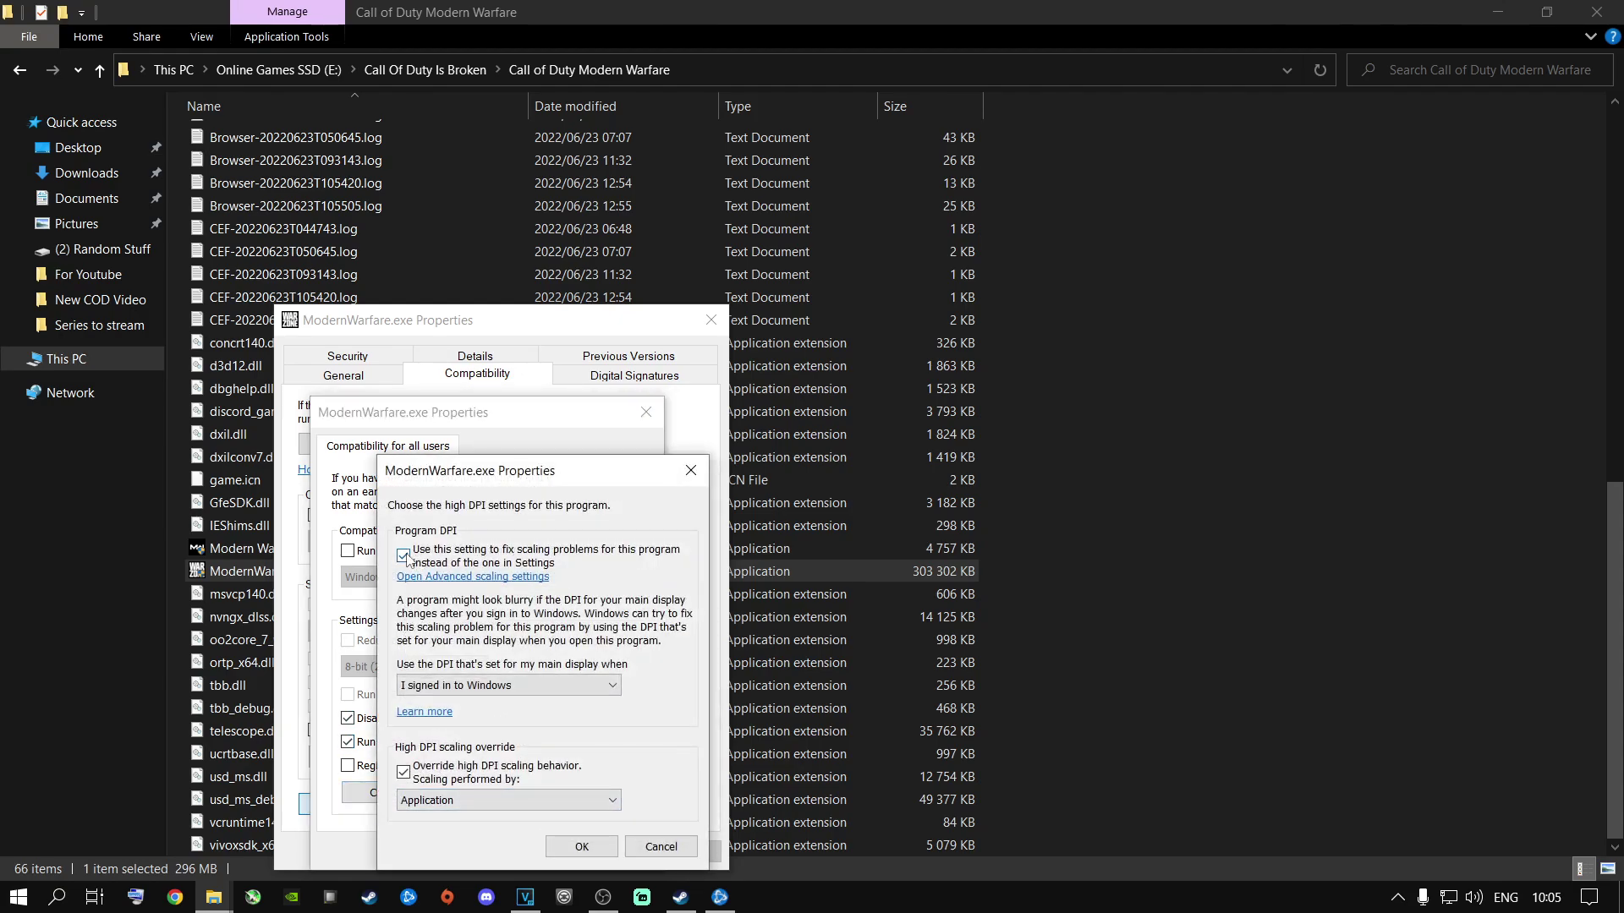
pyautogui.click(404, 770)
pyautogui.click(582, 846)
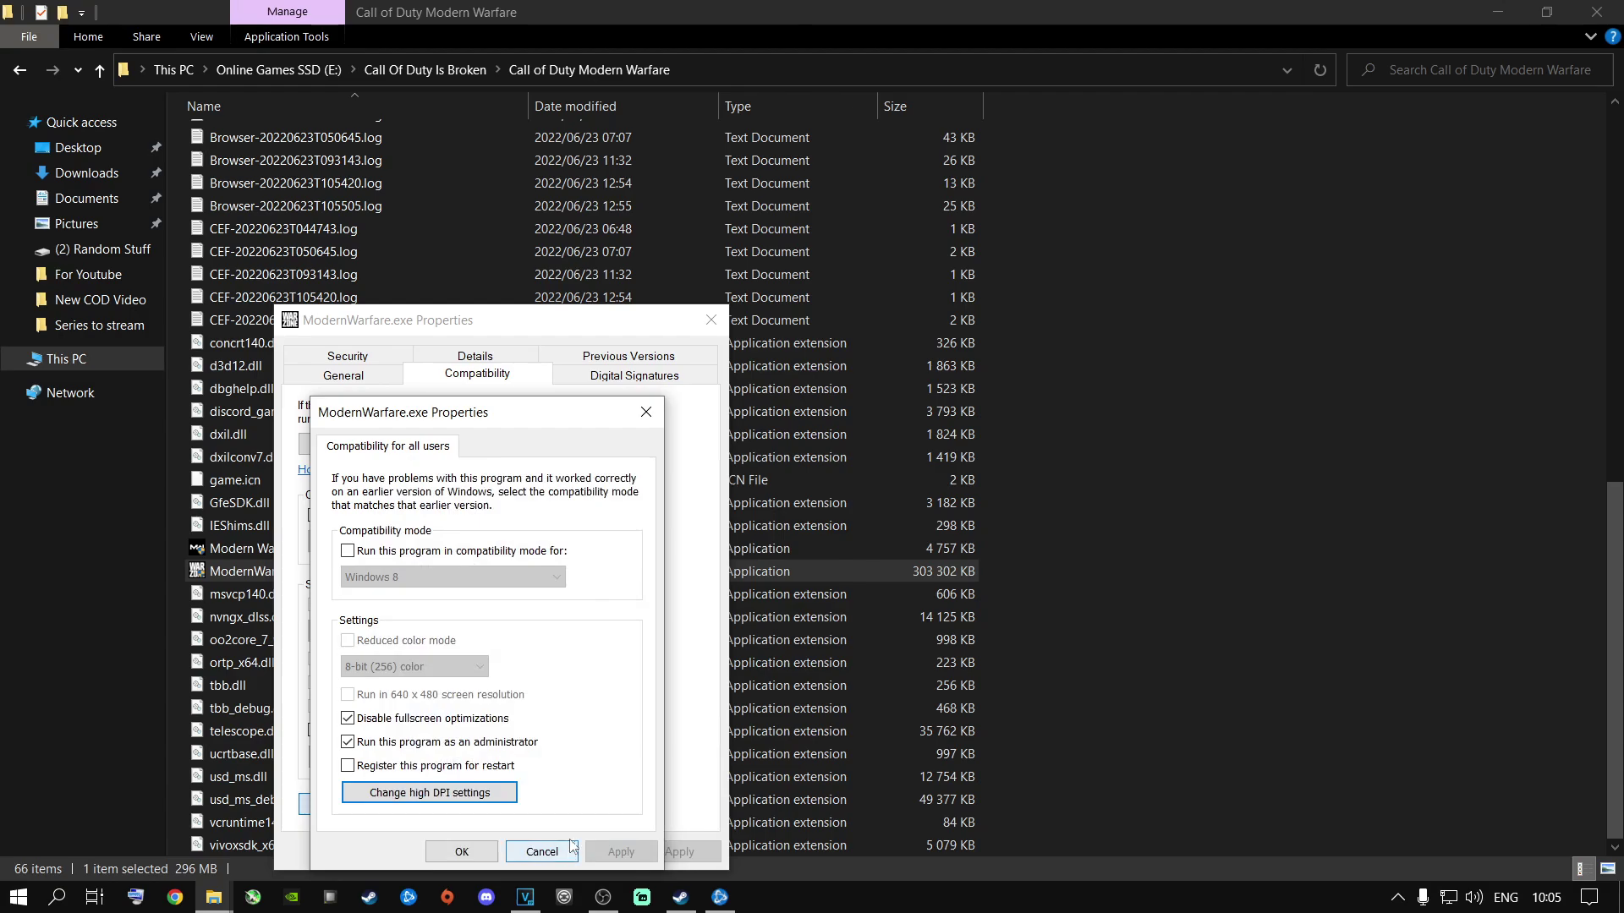
pyautogui.click(483, 854)
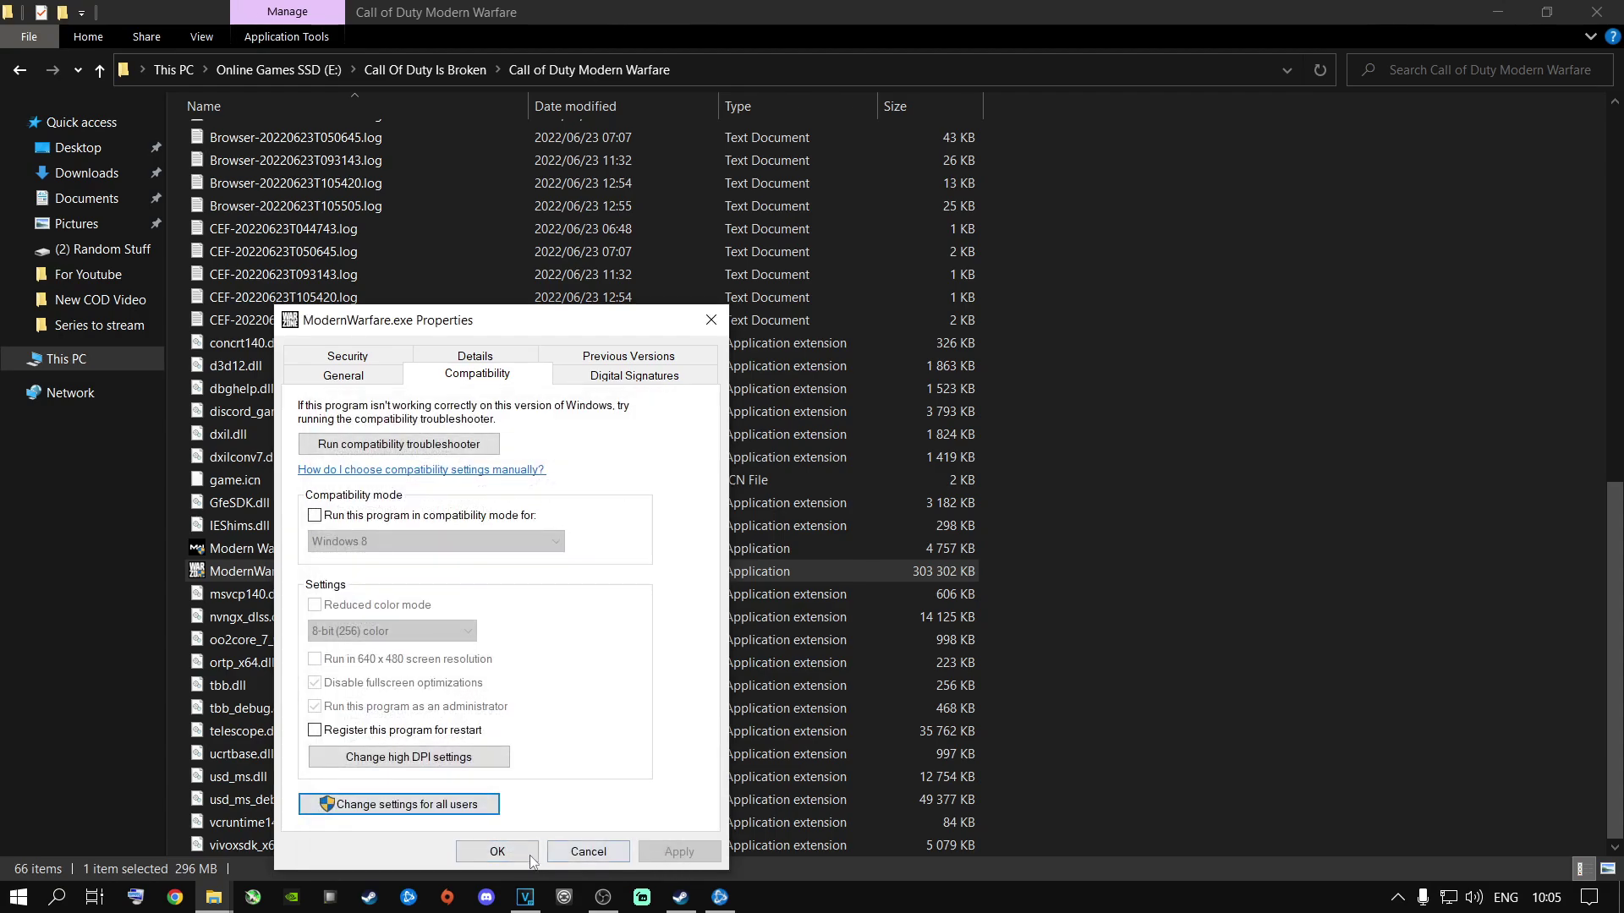
pyautogui.click(535, 855)
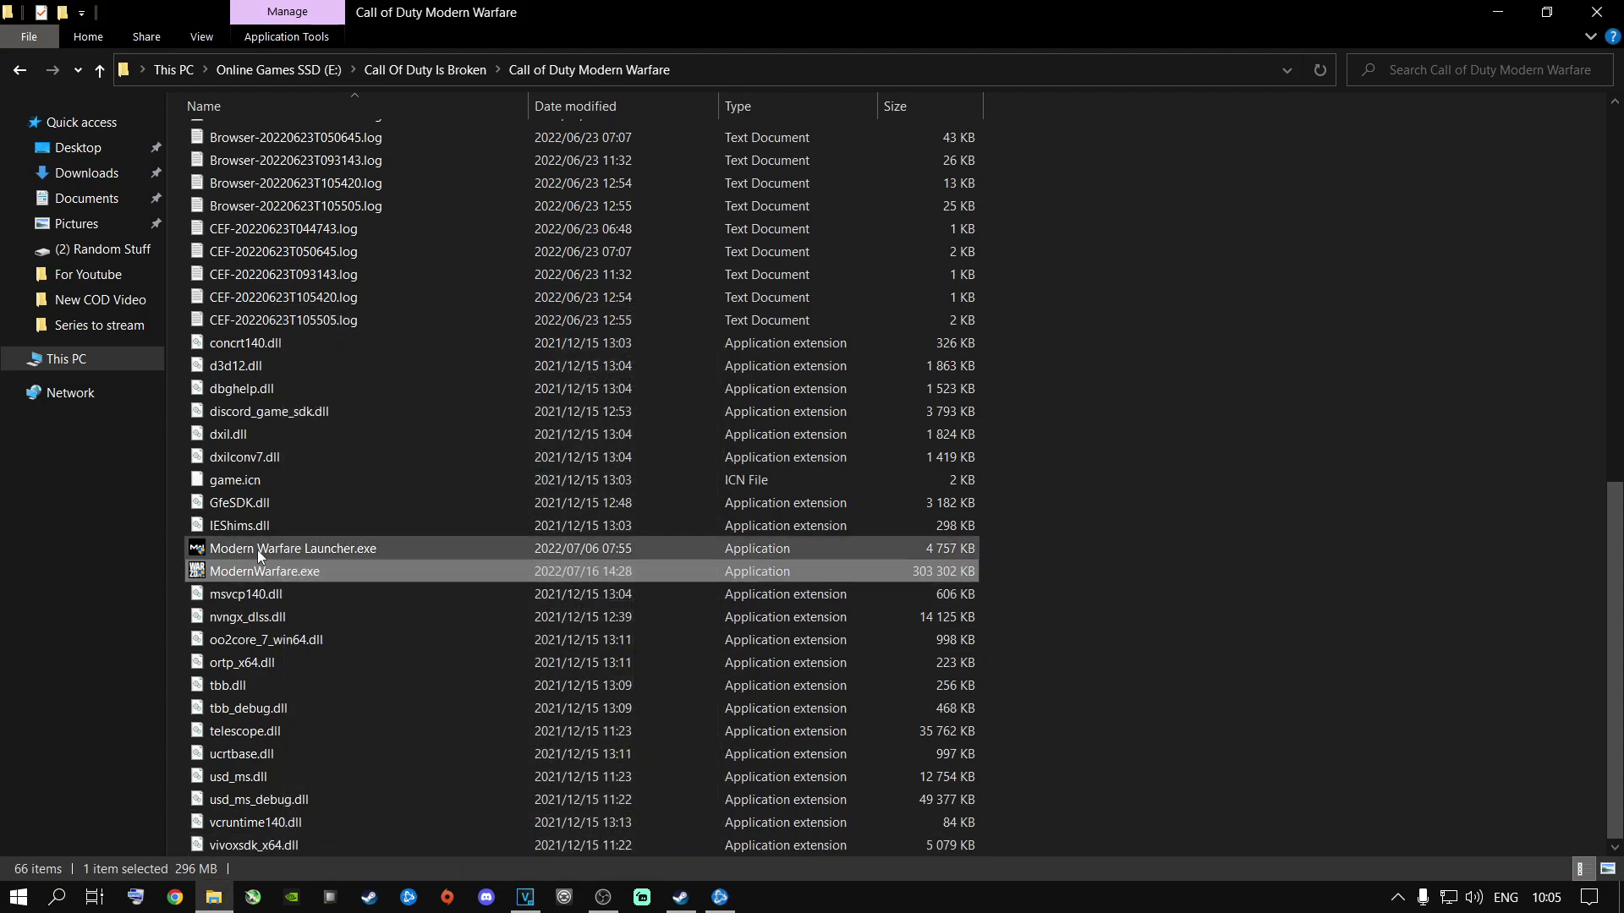
# - Examine the compatibility settings of Modern Warfare Launcher.exe, close its properties and return to Battle.net
pyautogui.click(257, 548)
pyautogui.rightClick(257, 547)
pyautogui.click(306, 541)
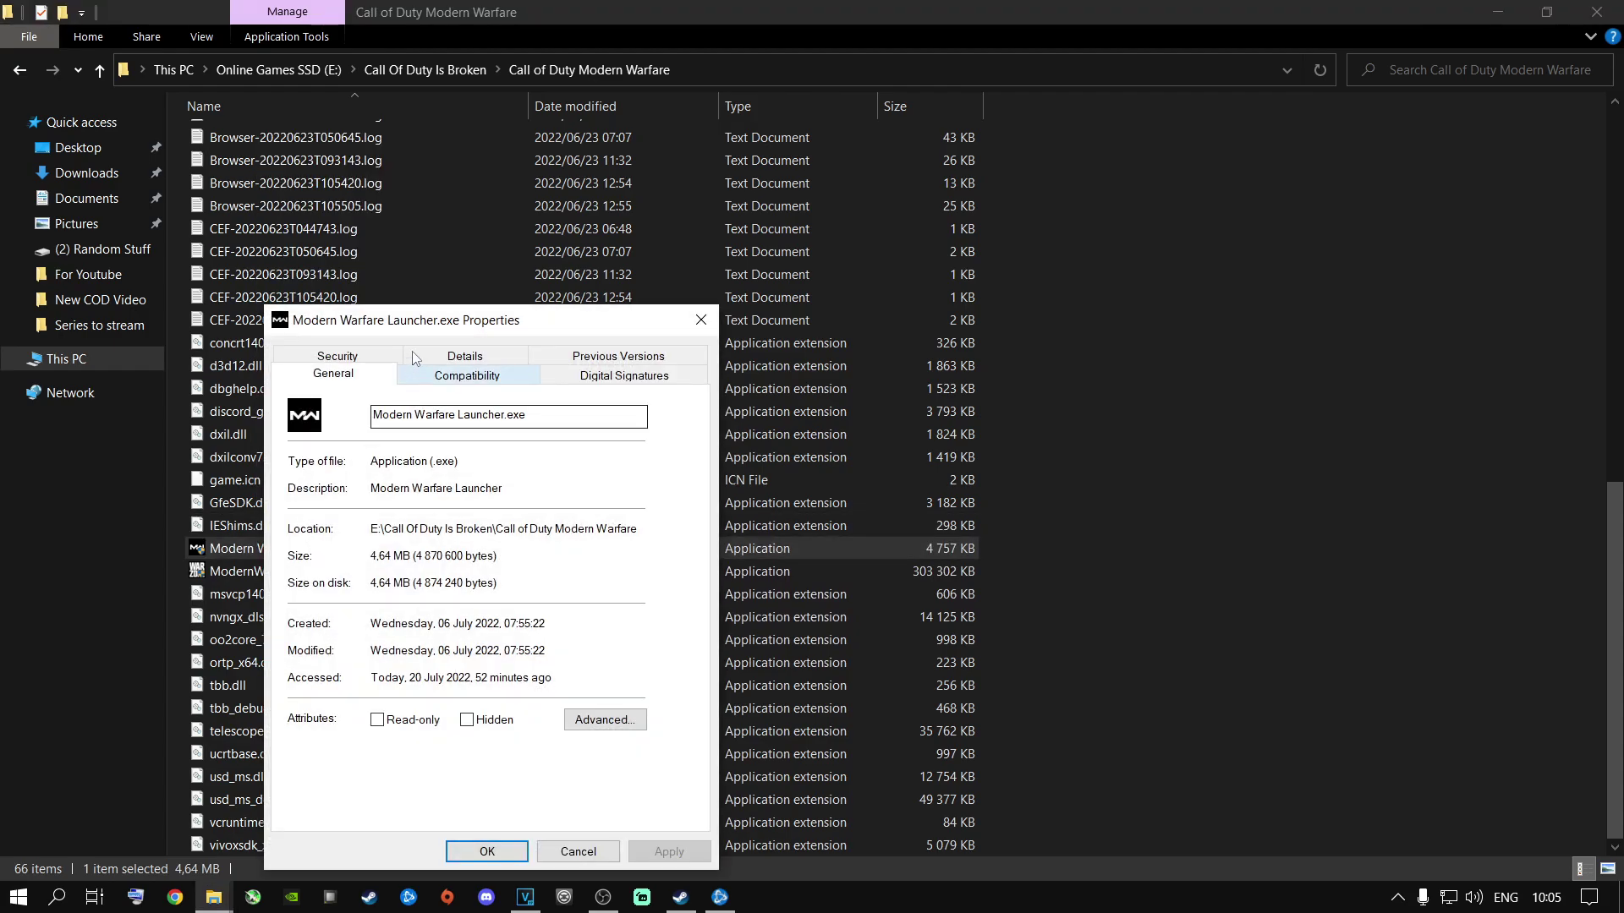
pyautogui.click(468, 374)
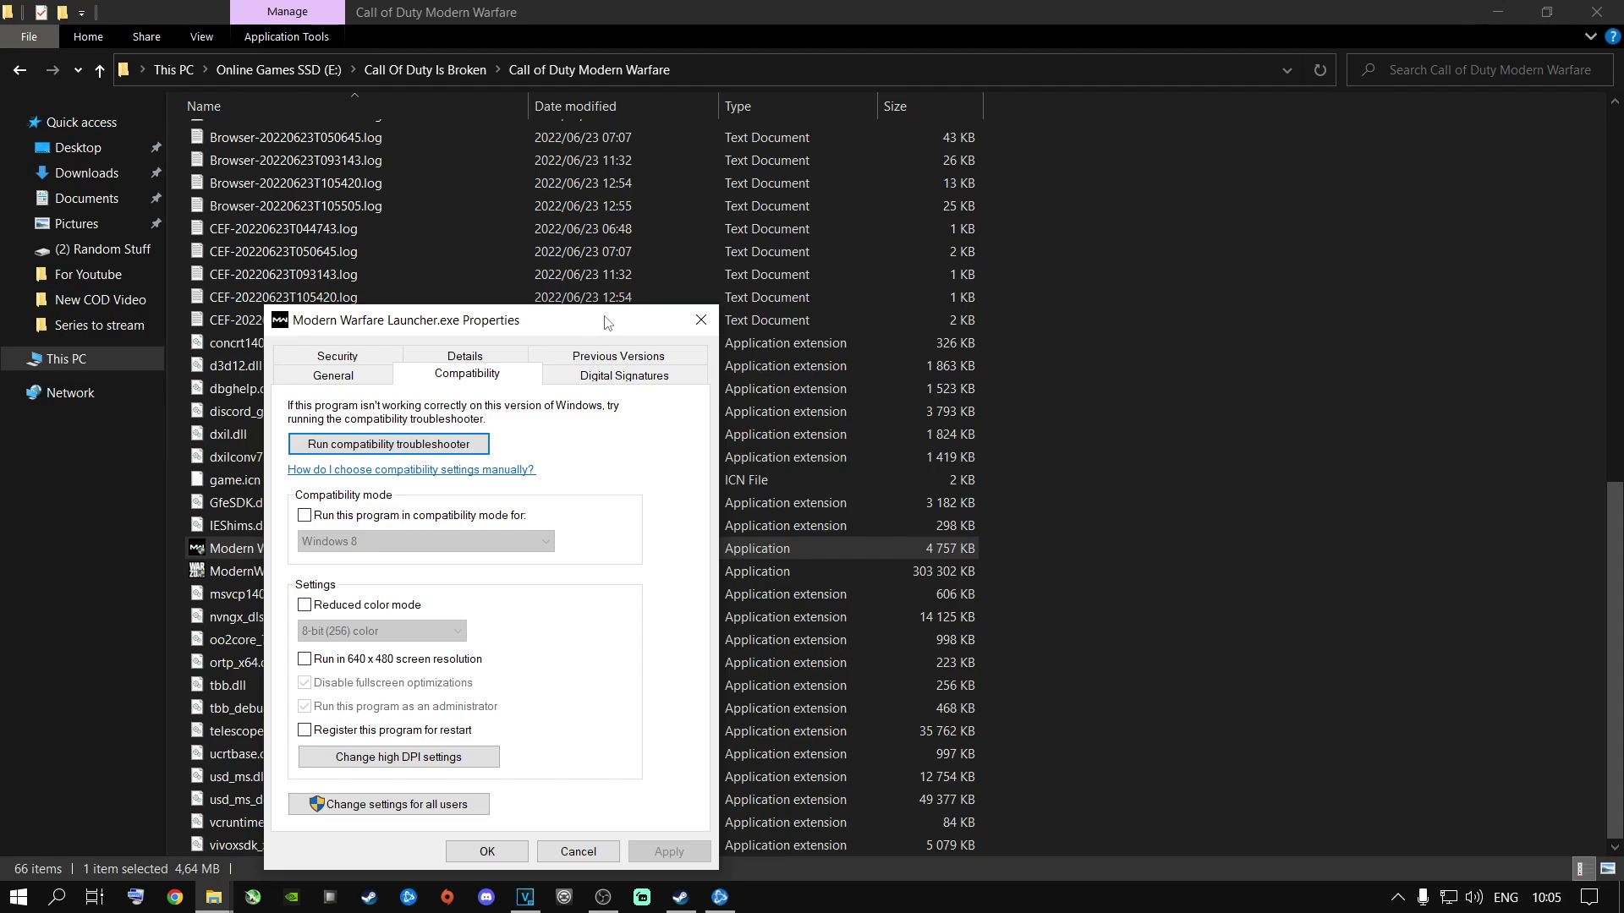
pyautogui.click(700, 320)
pyautogui.doubleClick(400, 550)
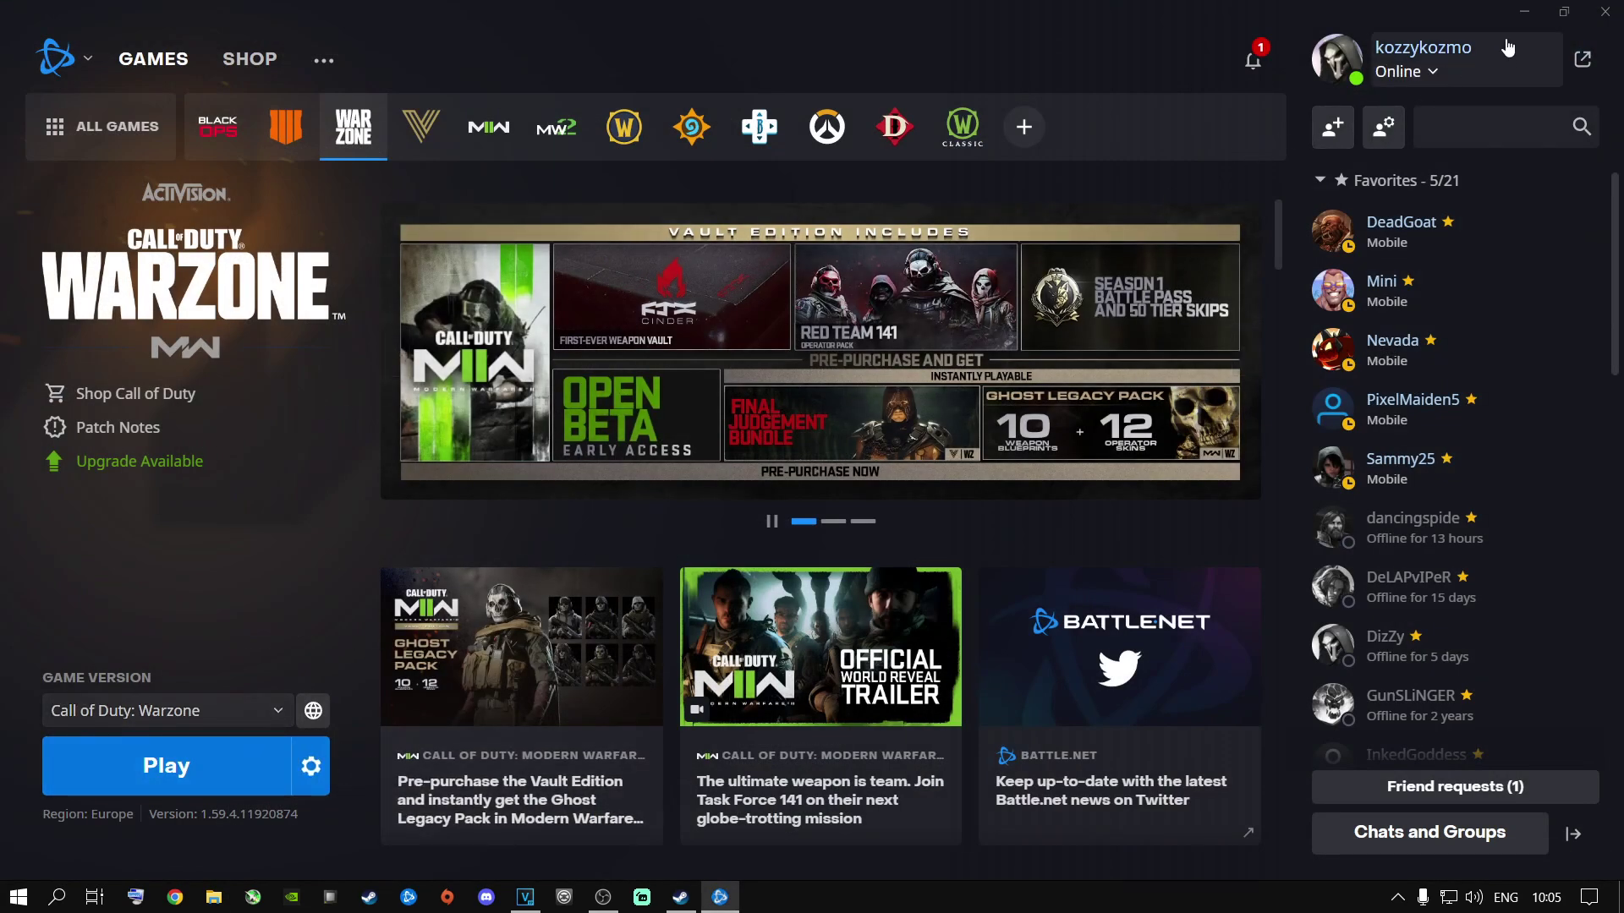
# - Minimize Battle.net and open Device Manager through a Windows search
pyautogui.click(1523, 12)
pyautogui.click(56, 896)
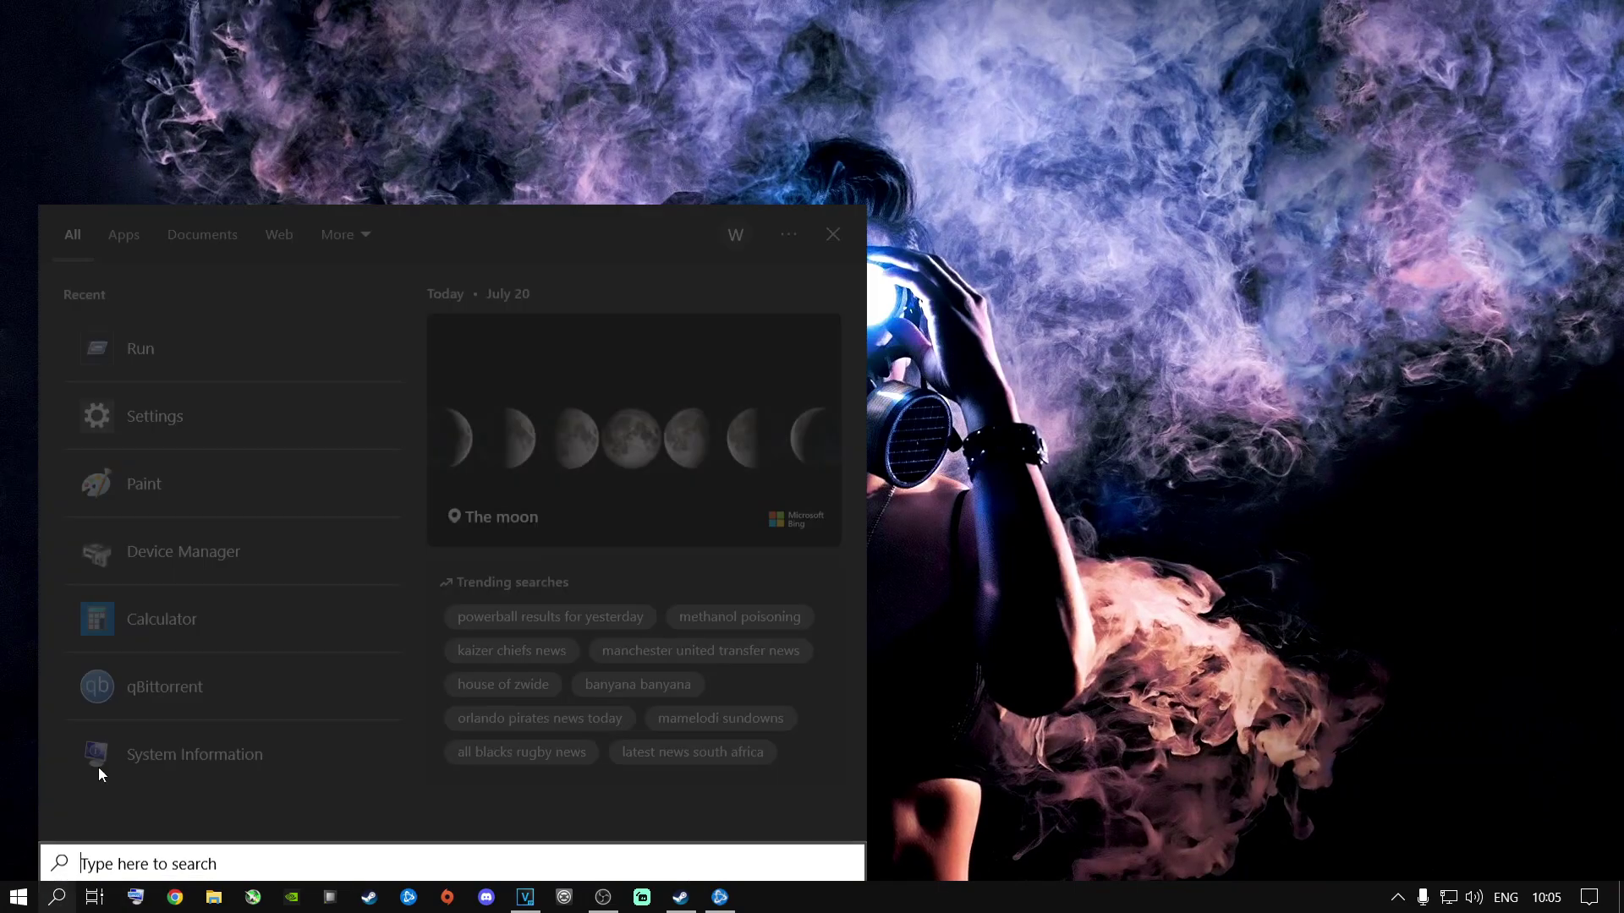
pyautogui.write('device Manager')
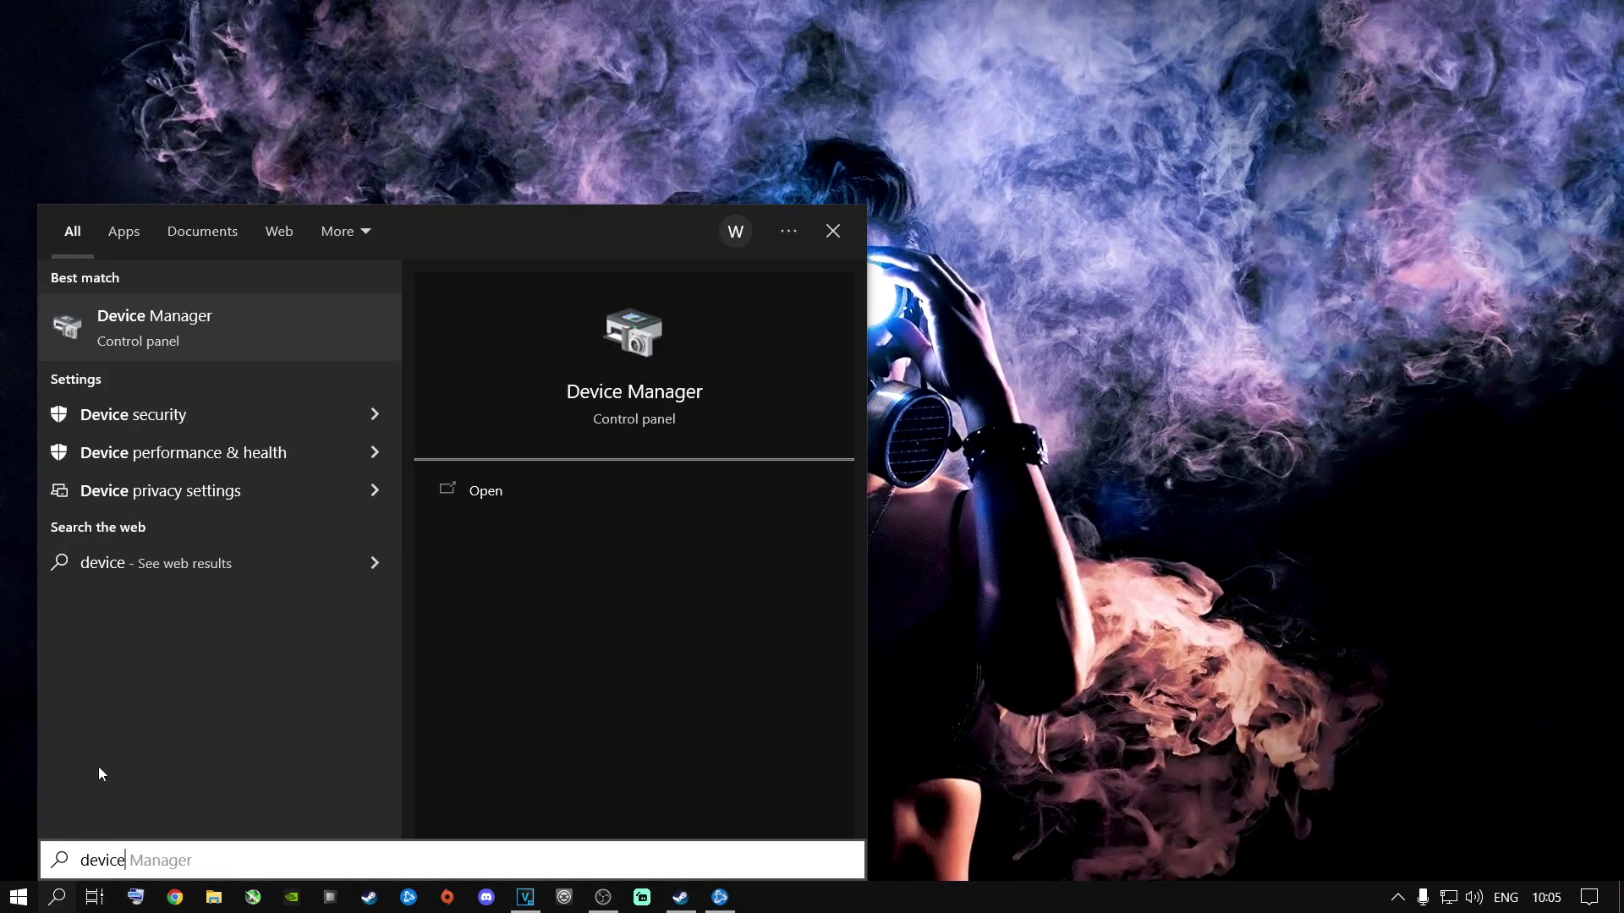
pyautogui.click(196, 347)
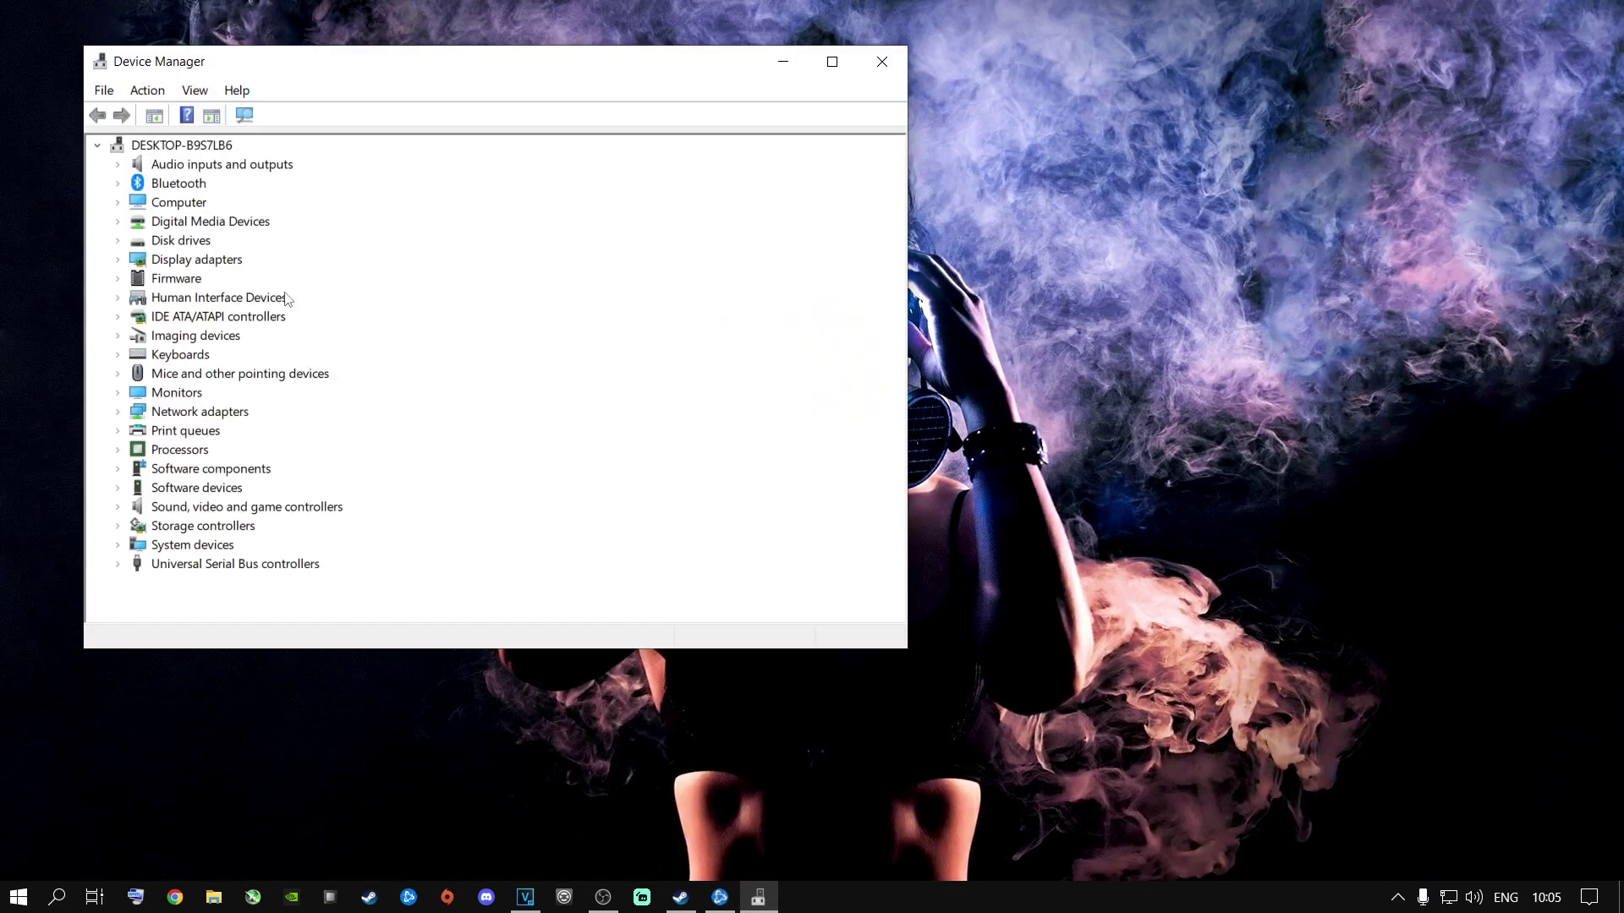
# - Run an automatic driver search for the NVIDIA GeForce RTX 2060 display adapter and close the update wizard
pyautogui.click(119, 261)
pyautogui.click(194, 281)
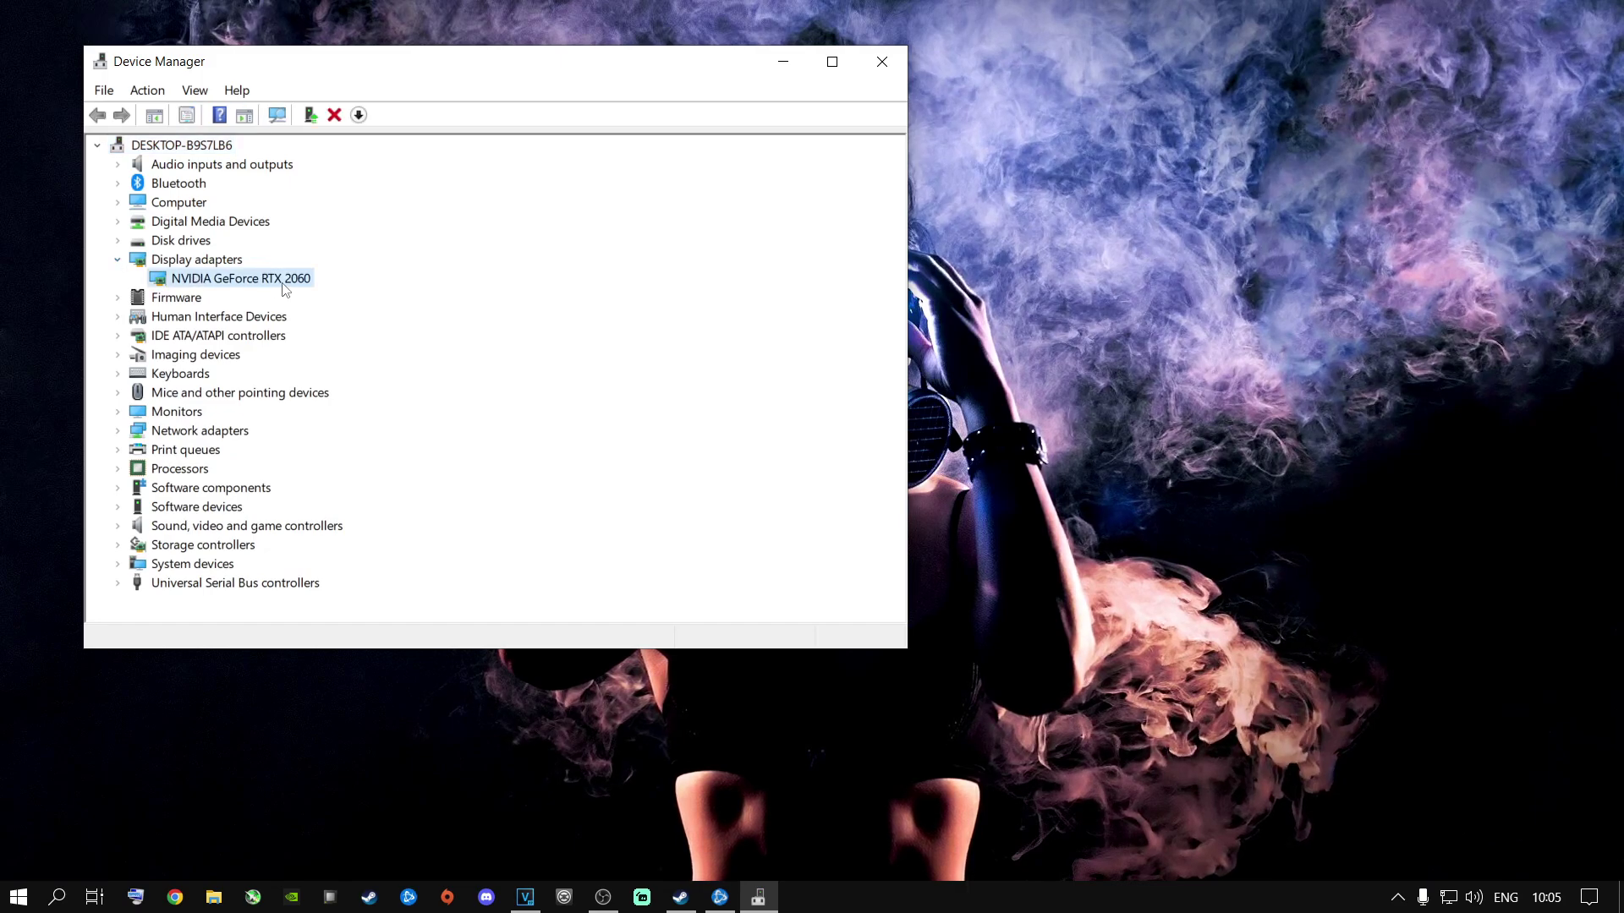
pyautogui.rightClick(226, 286)
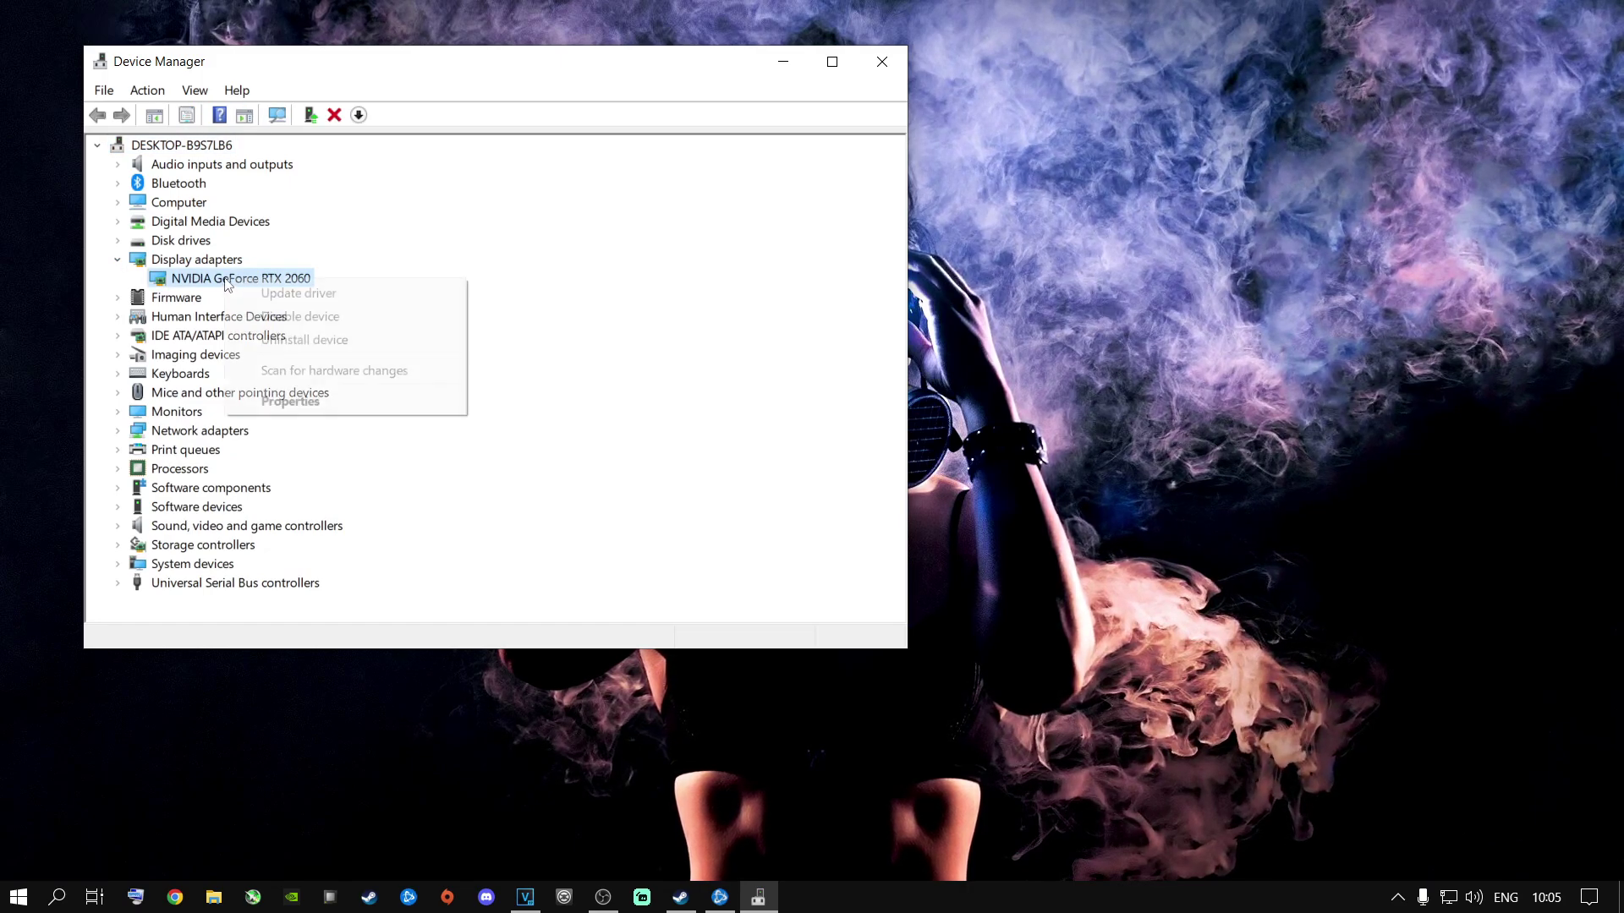
pyautogui.click(276, 295)
pyautogui.click(377, 310)
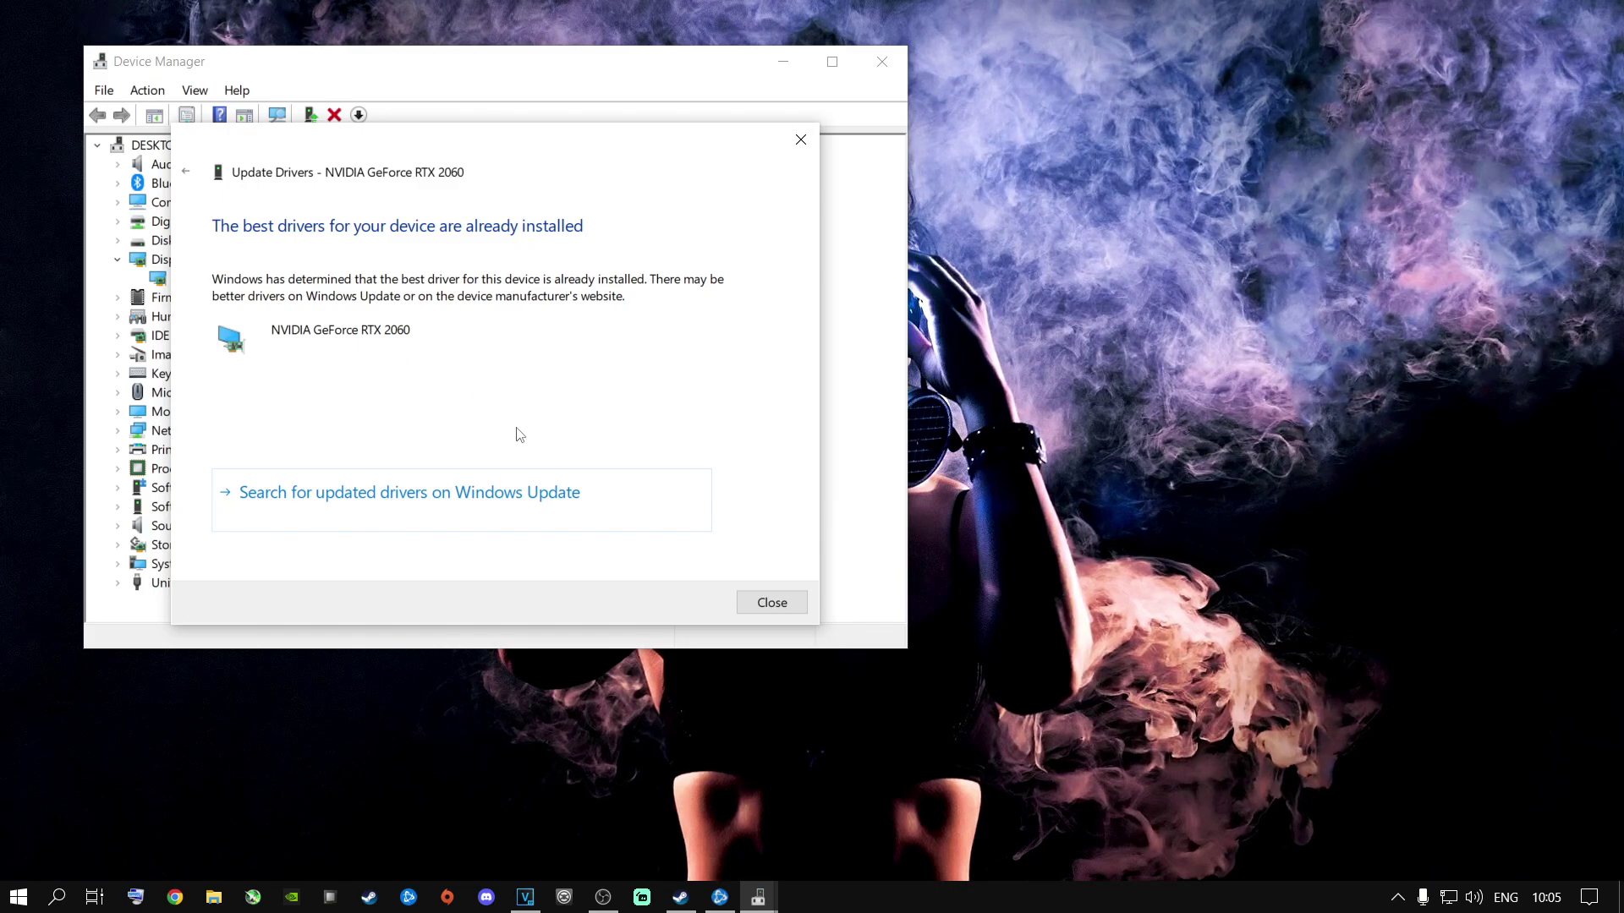
pyautogui.click(770, 602)
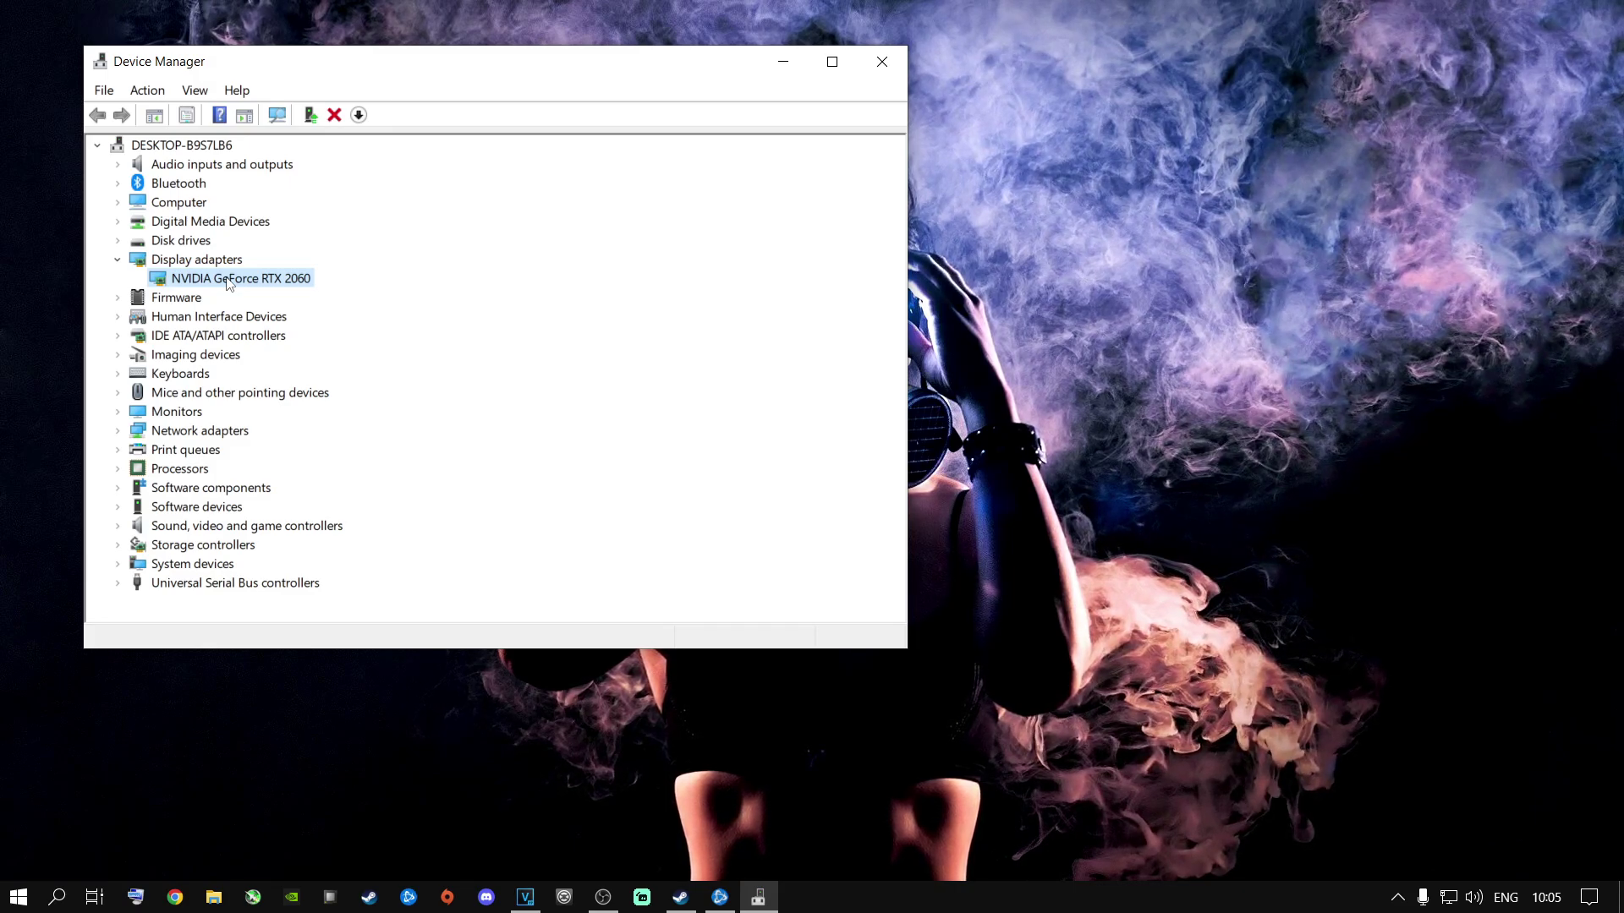
# - Review the drivers available on the computer for the NVIDIA GeForce RTX 2060, cancel without installing, and close Device Manager
pyautogui.rightClick(227, 284)
pyautogui.click(306, 297)
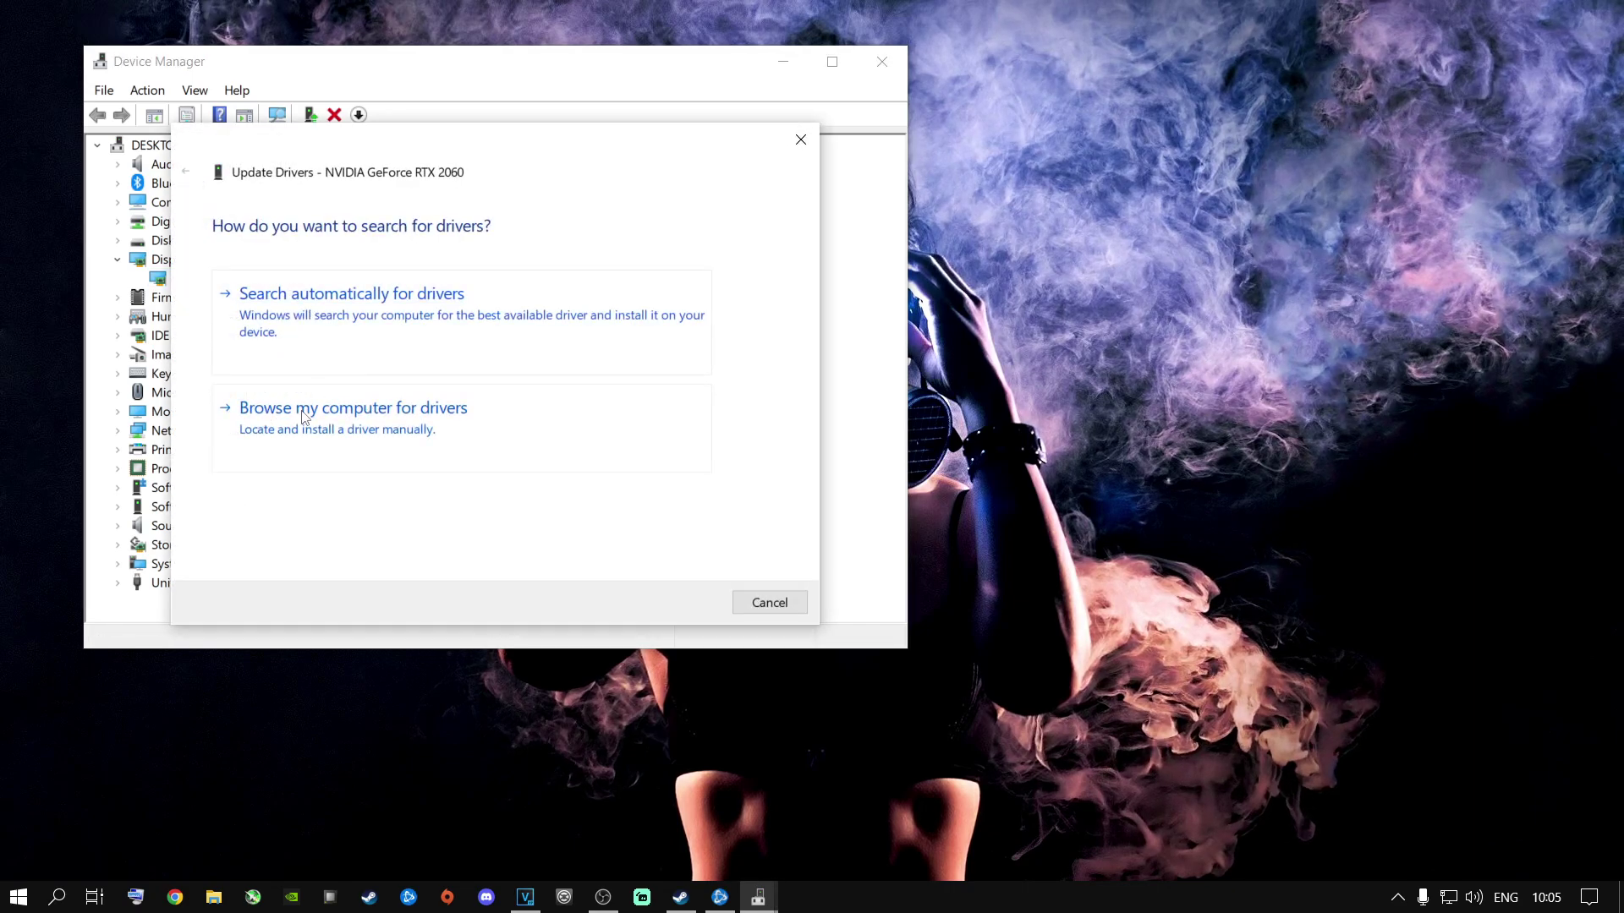
pyautogui.click(366, 423)
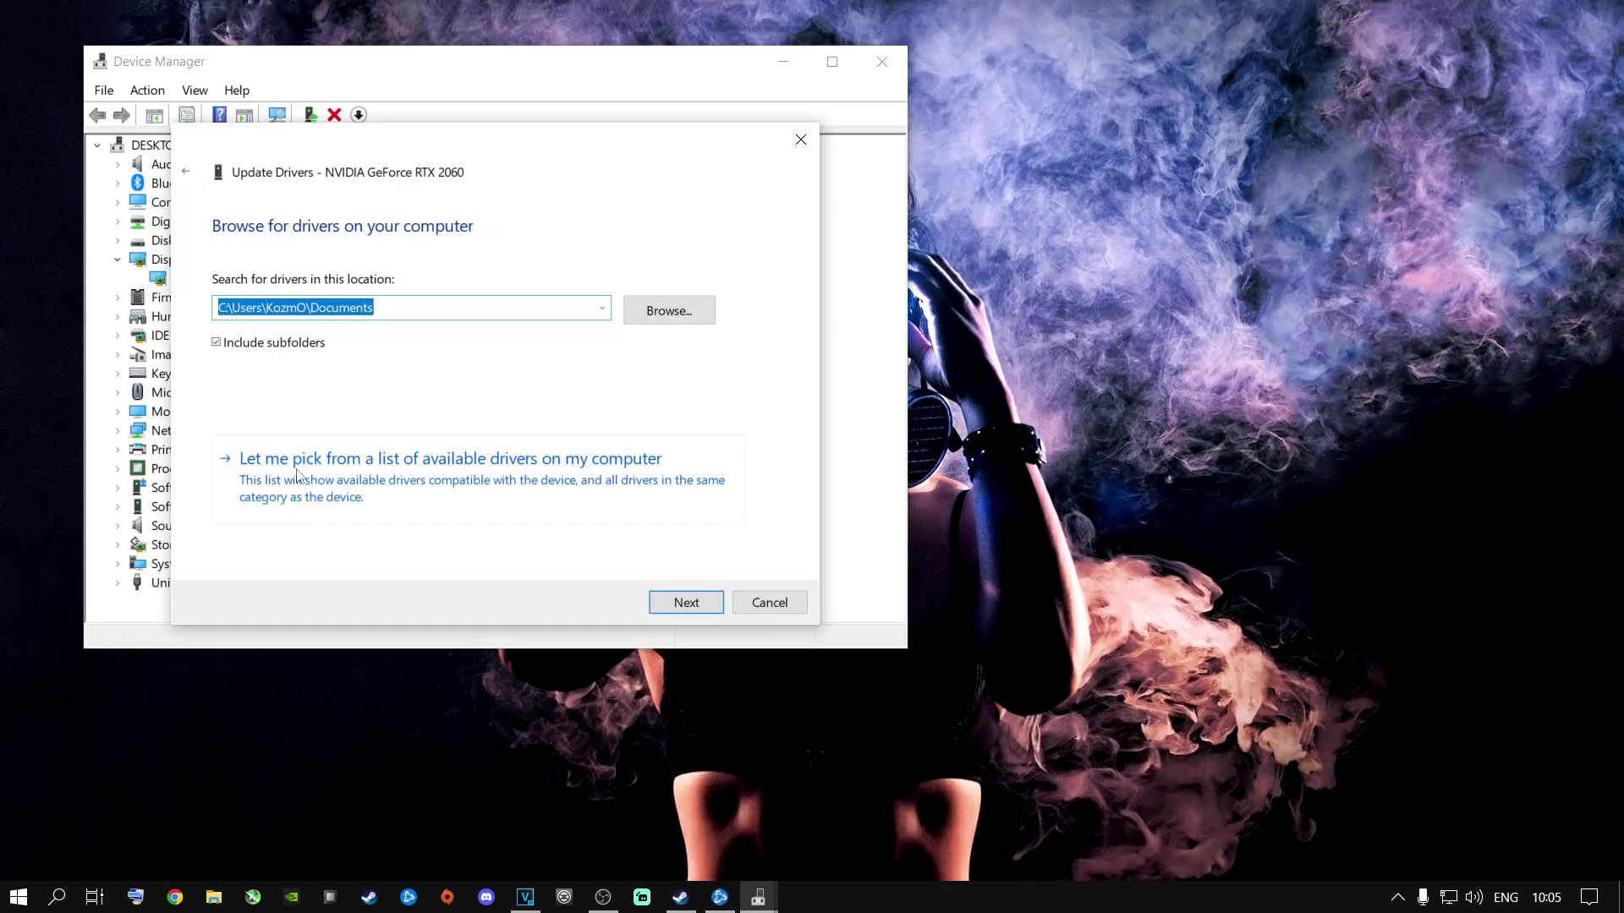
pyautogui.click(559, 474)
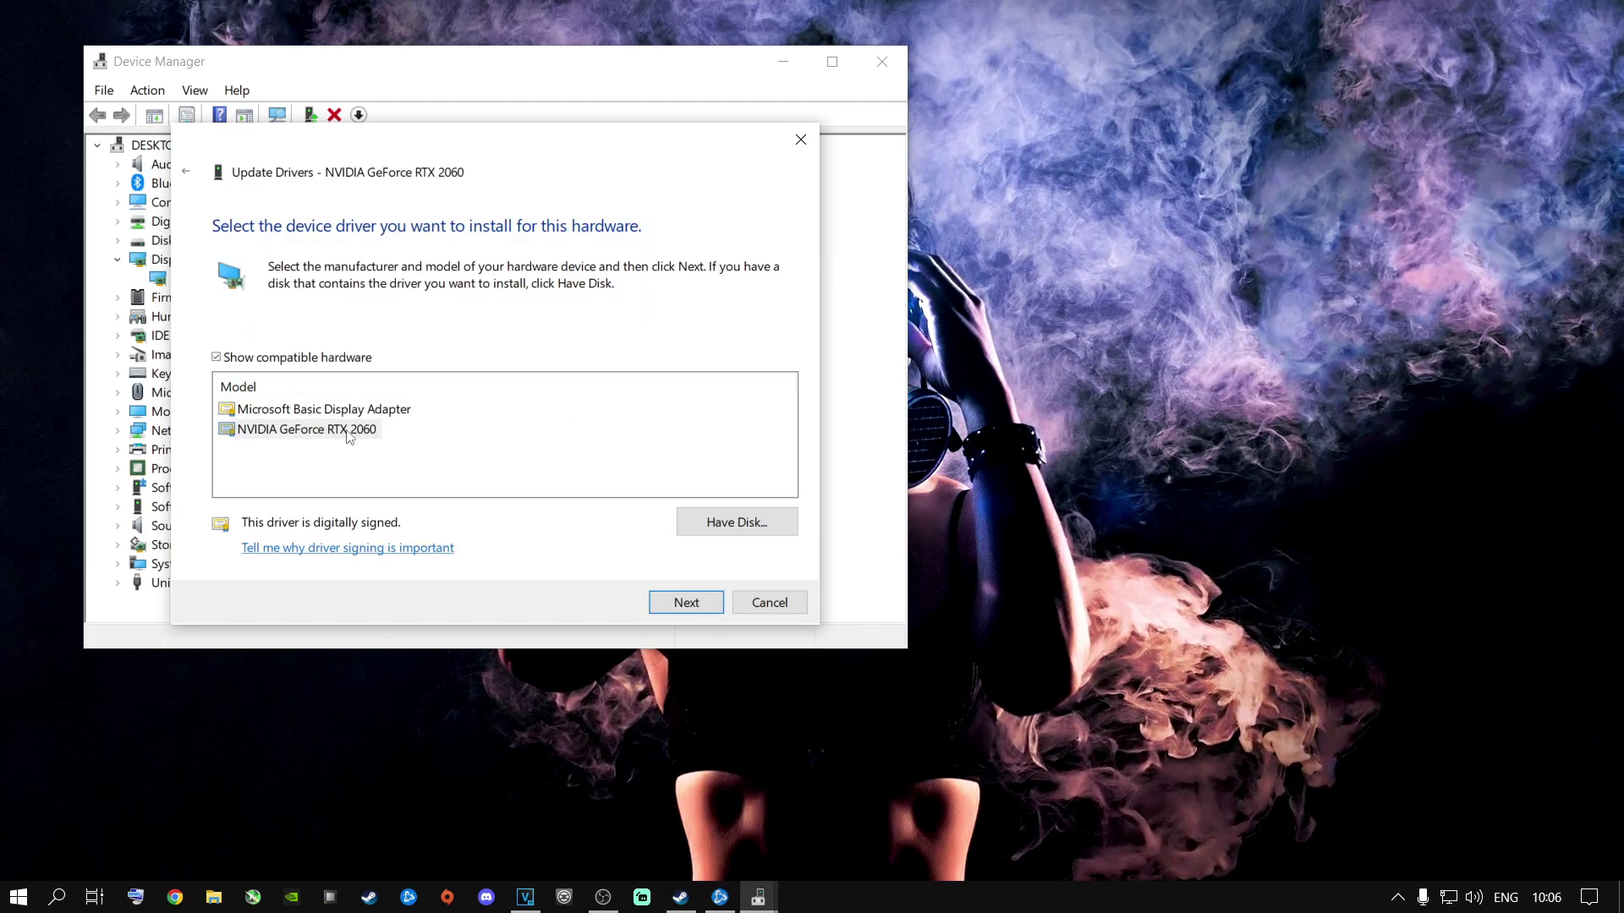
pyautogui.click(352, 431)
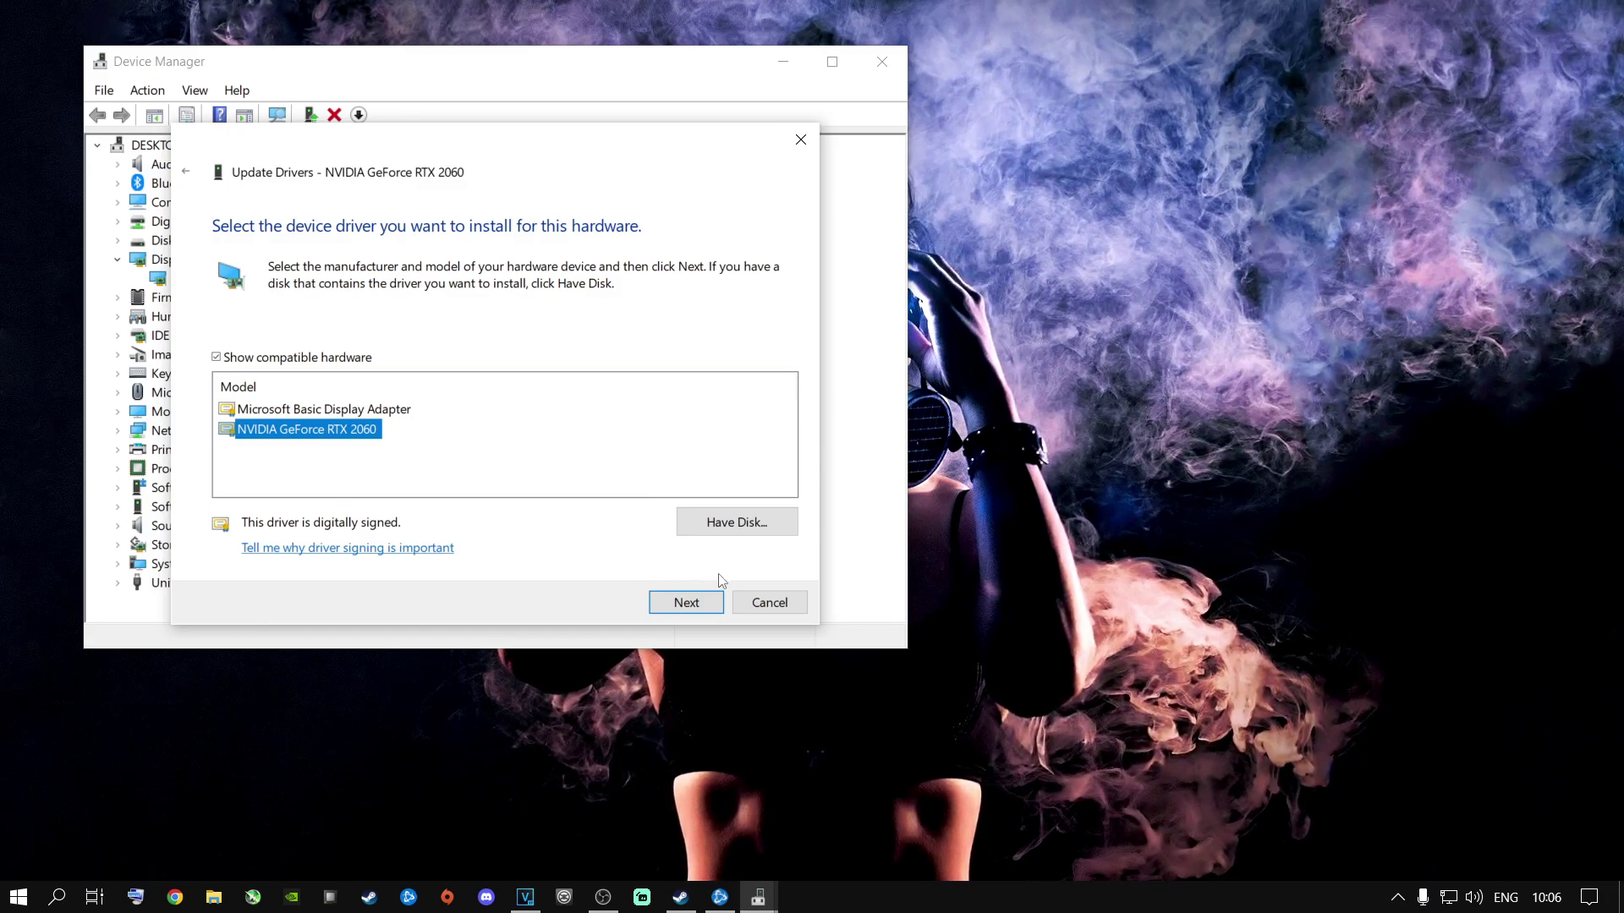
pyautogui.click(778, 608)
pyautogui.click(881, 62)
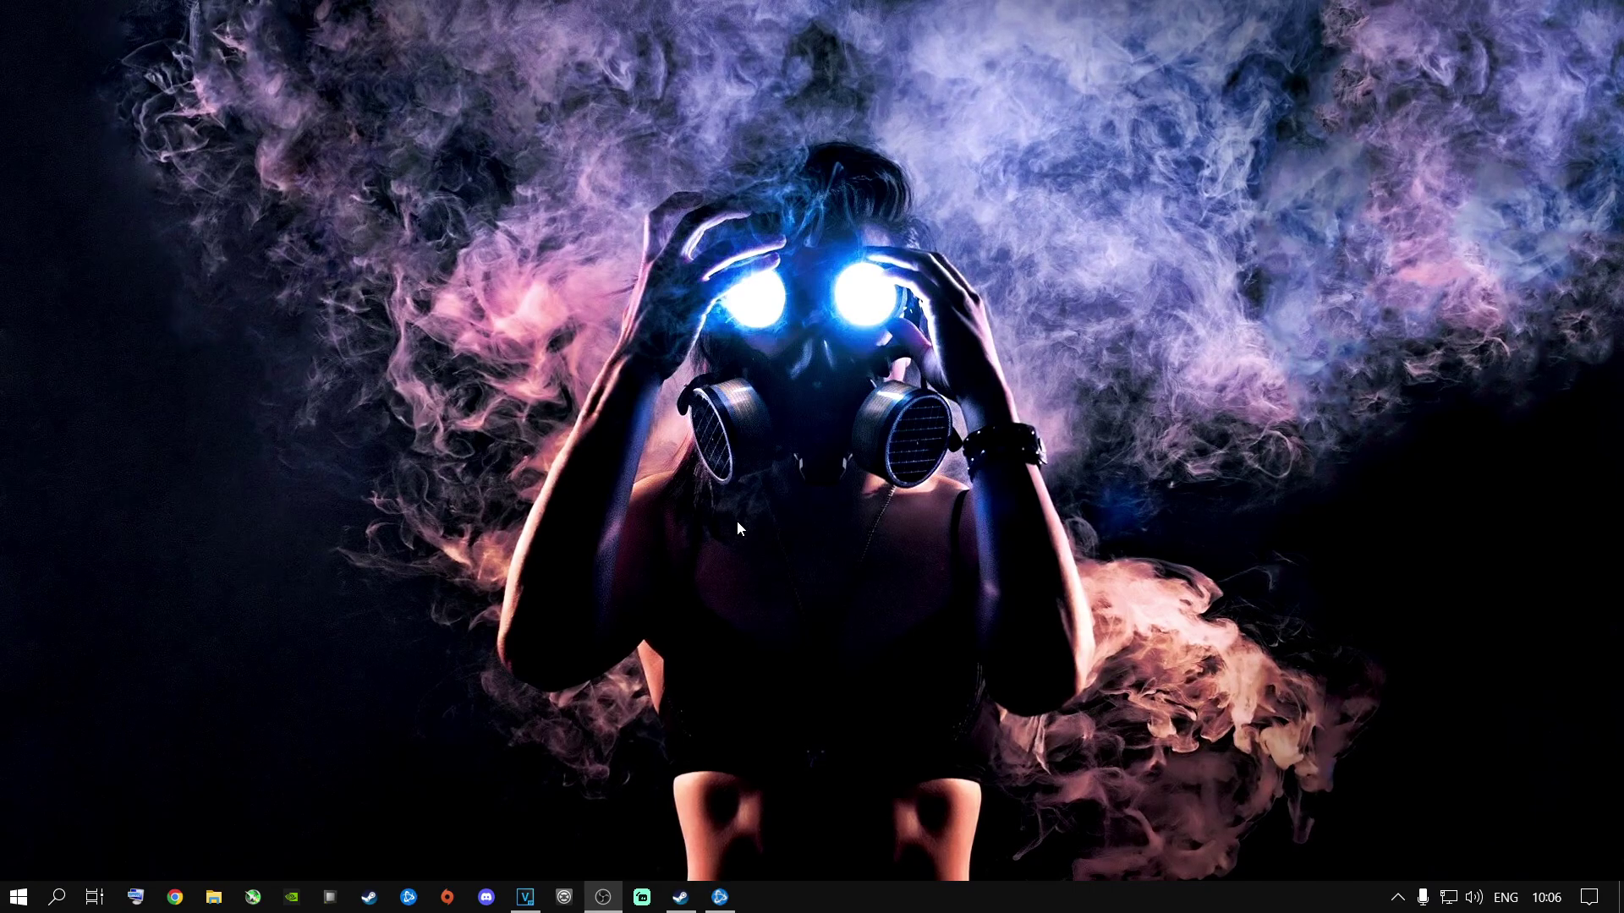
# - Open NVIDIA Control Panel from the desktop and view the image preview settings and the Manage 3D Settings page
pyautogui.rightClick(734, 520)
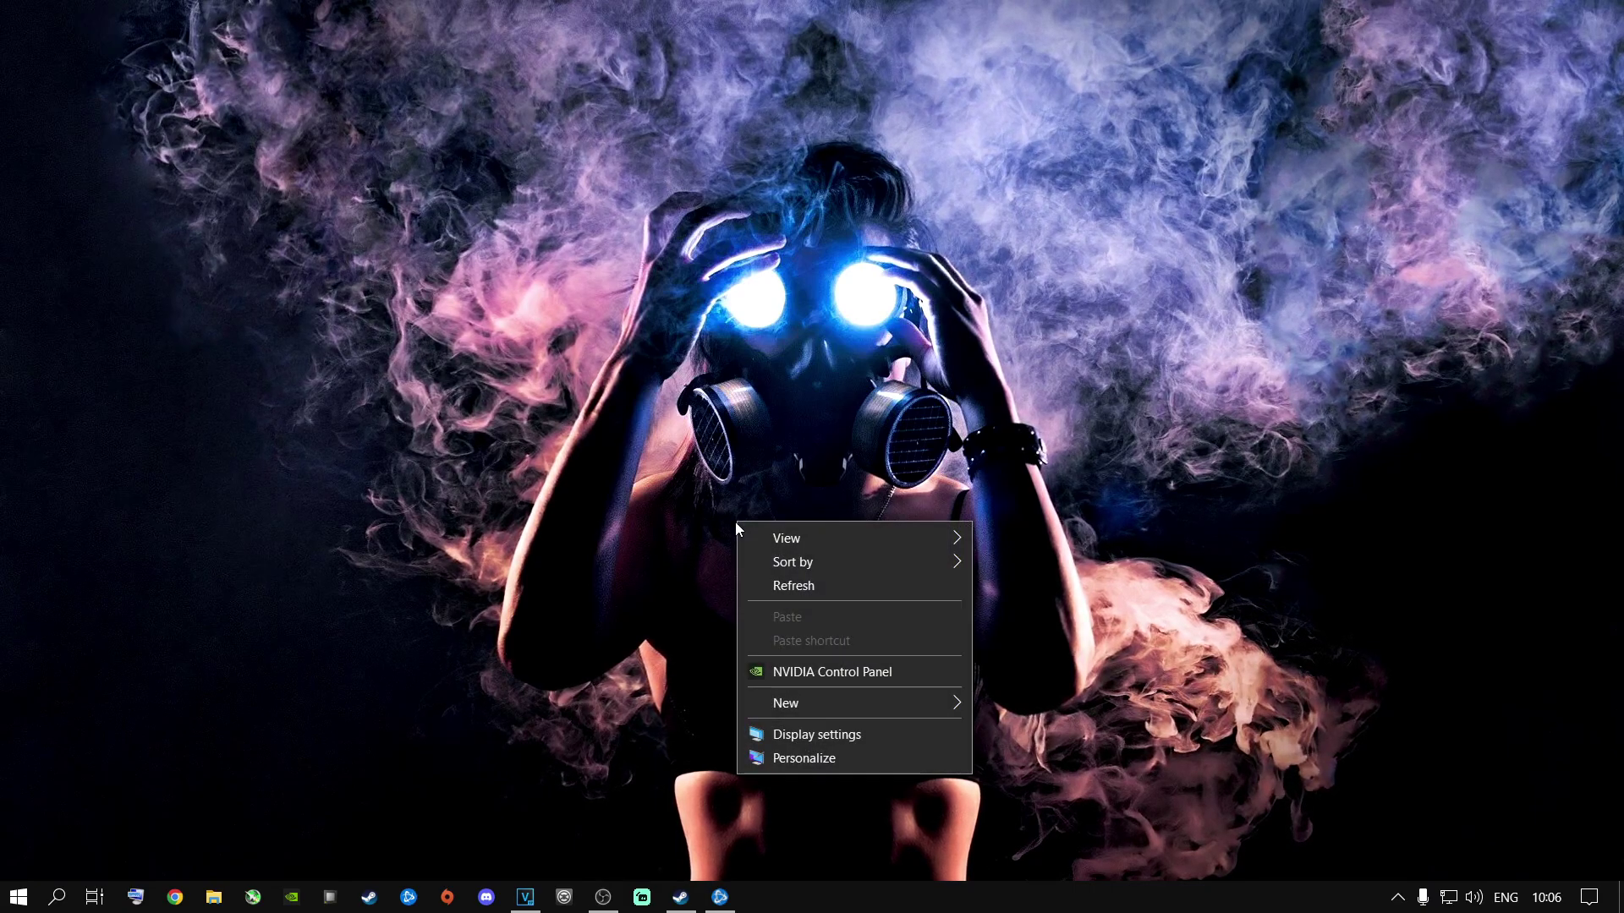
pyautogui.click(794, 672)
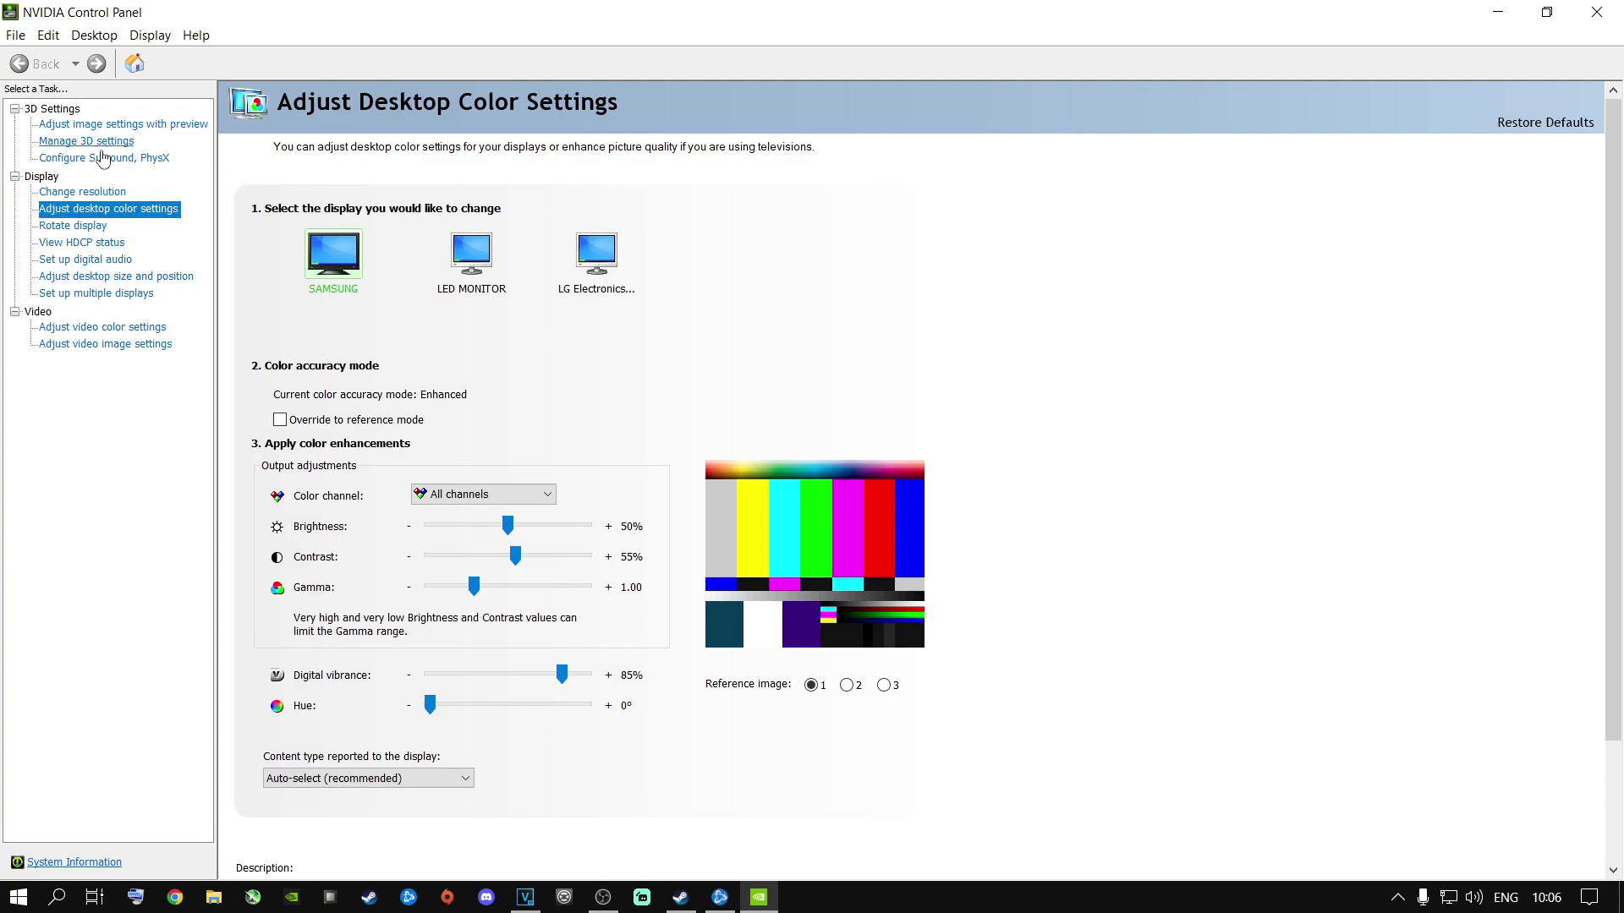
pyautogui.click(73, 125)
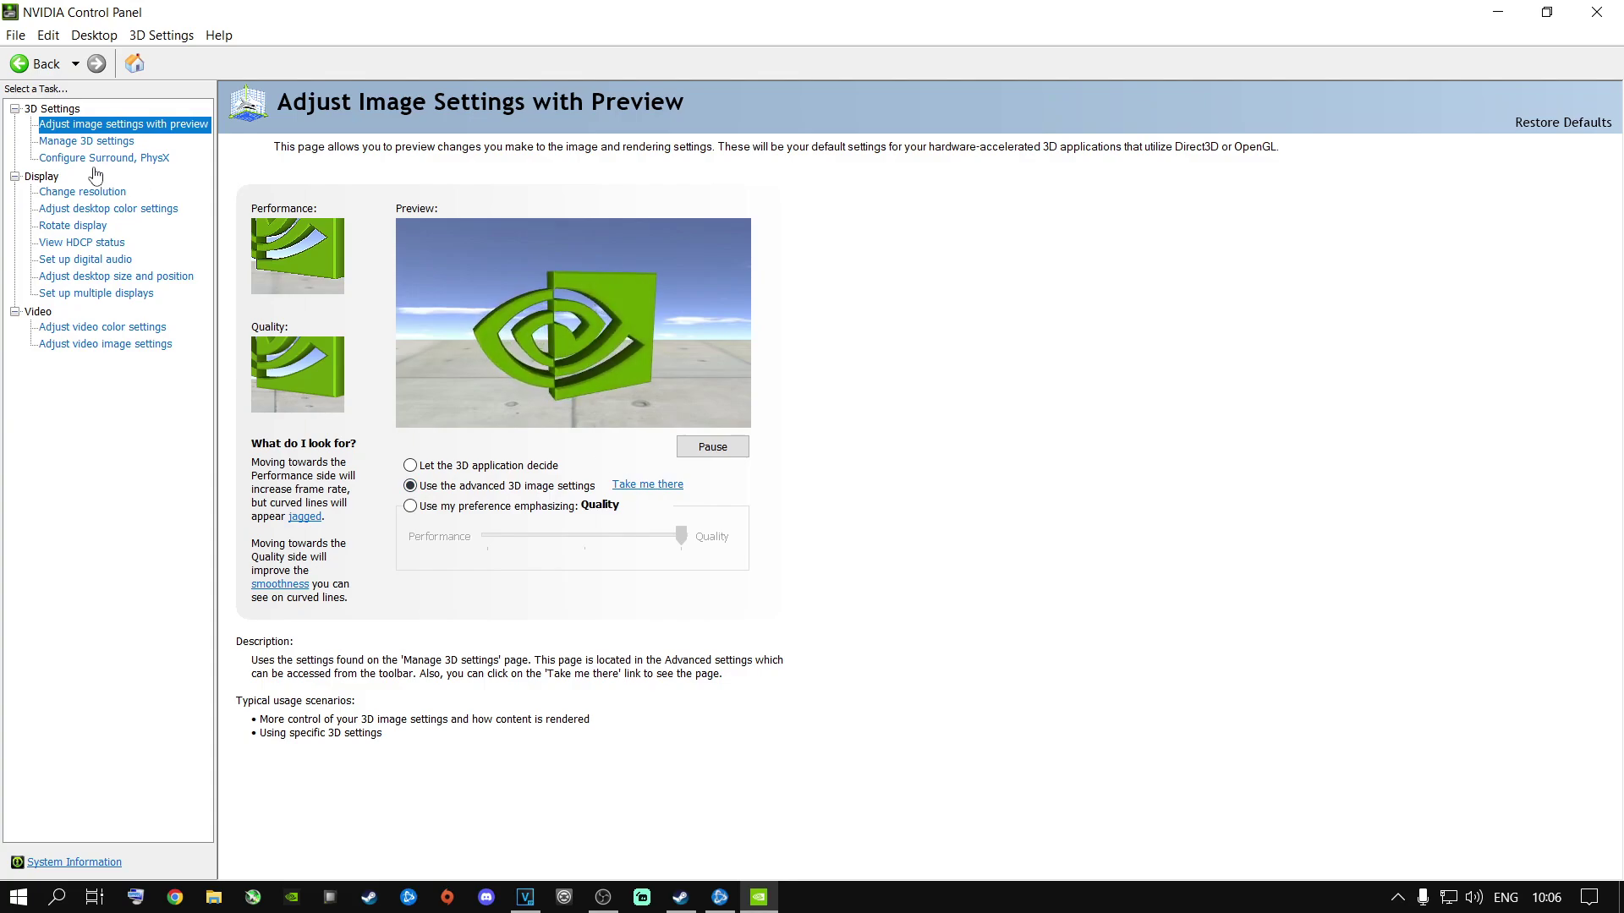
pyautogui.click(72, 144)
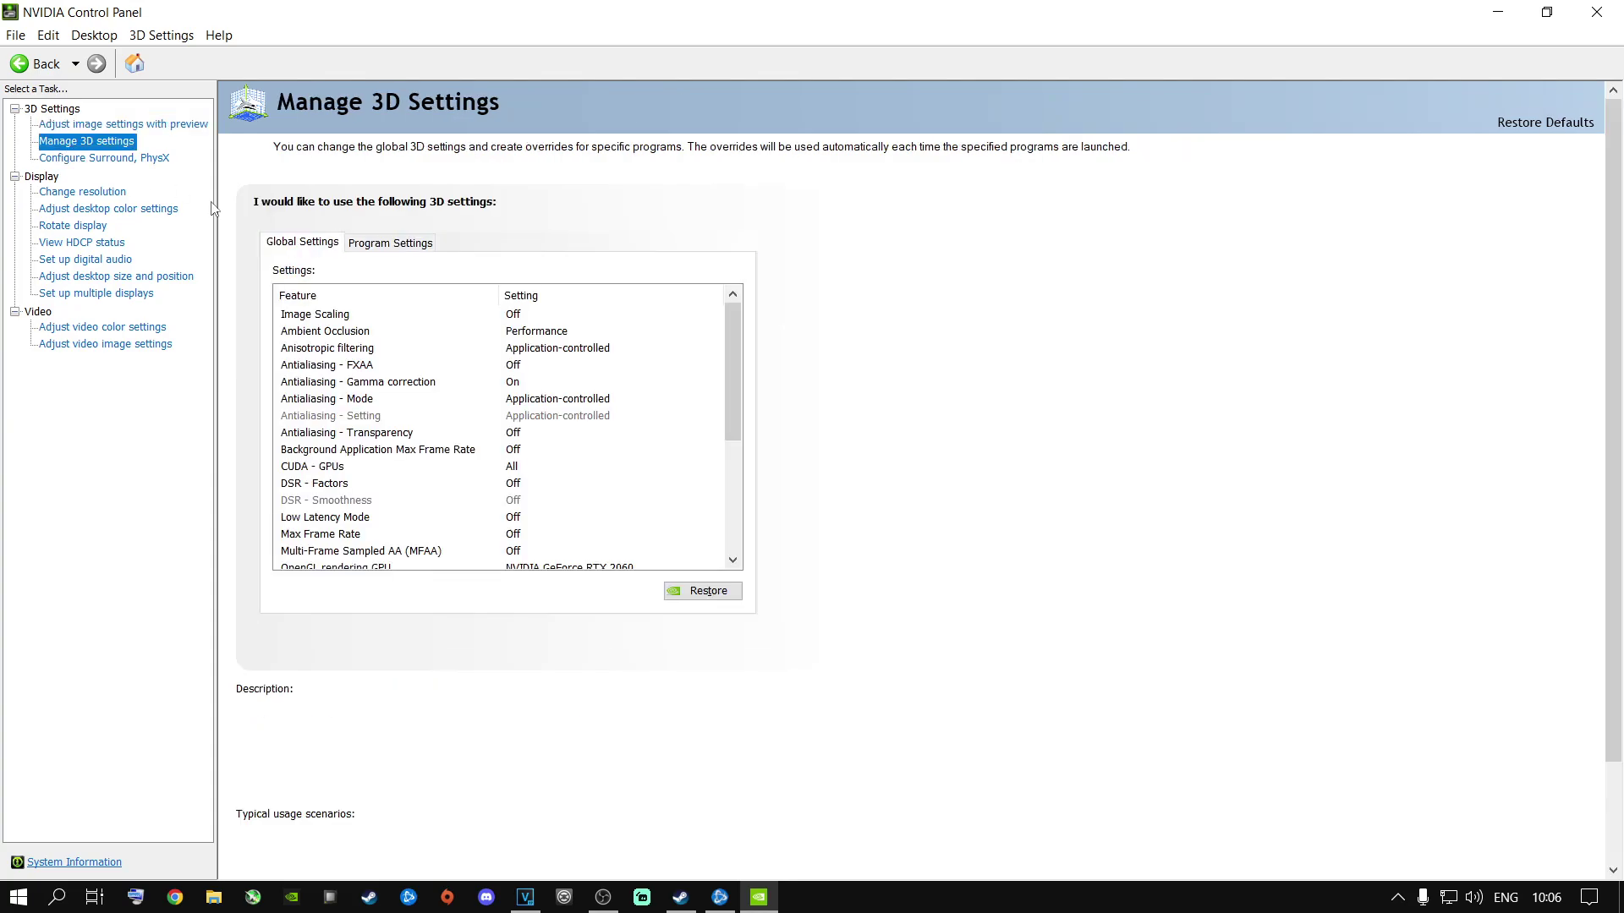
# - Examine the per-program 3D settings and the global settings, and return to Adjust Image Settings with Preview
pyautogui.click(385, 244)
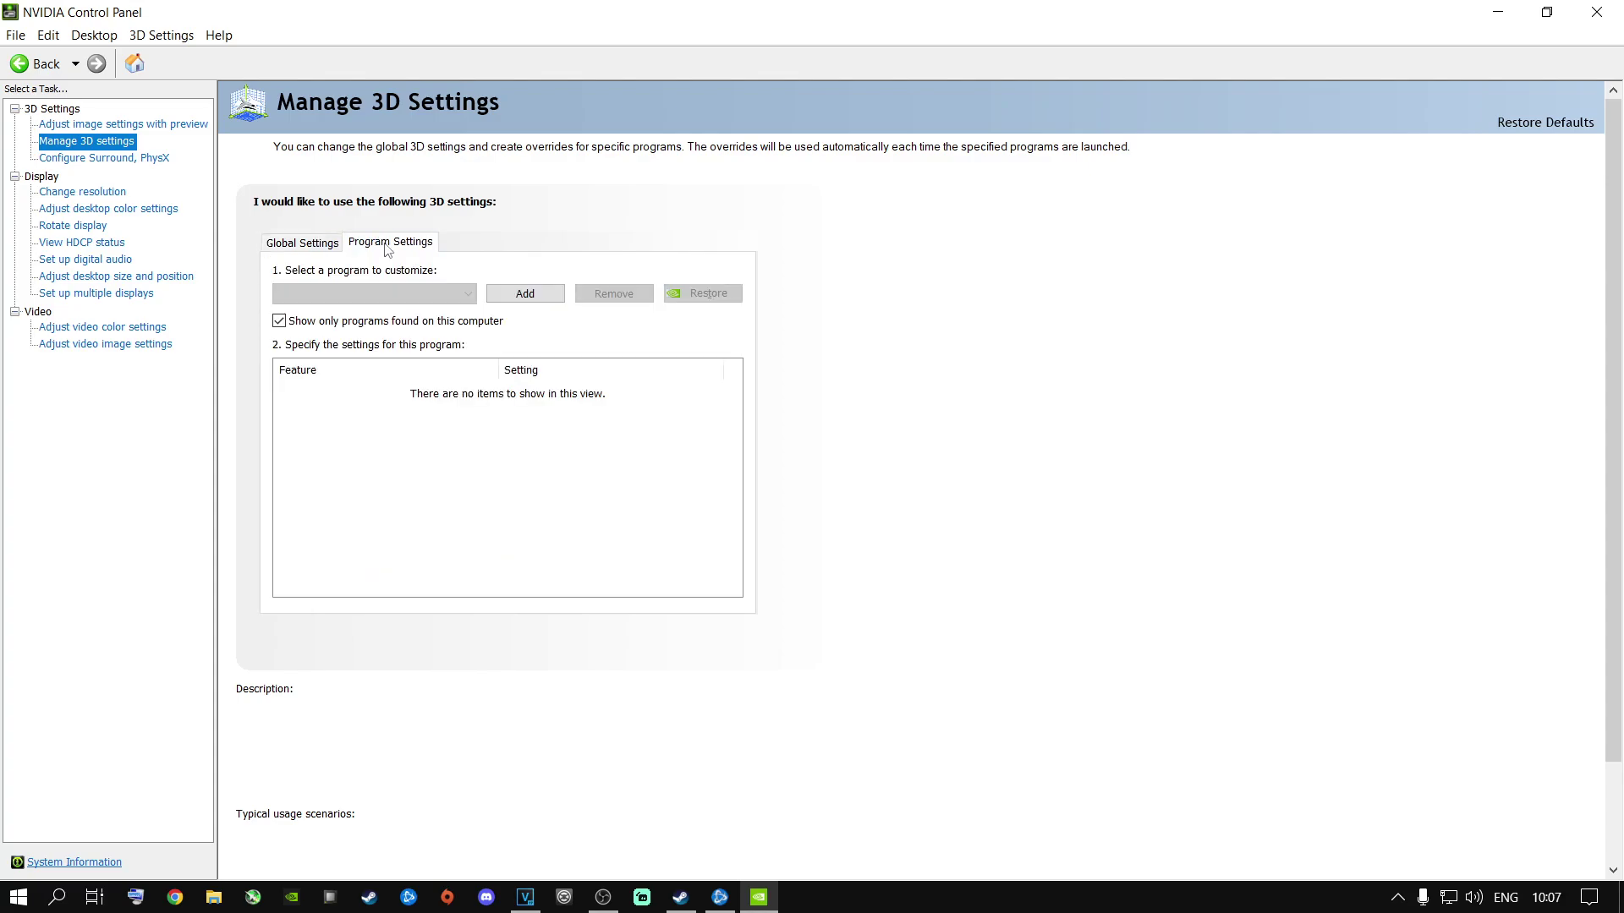
pyautogui.click(427, 296)
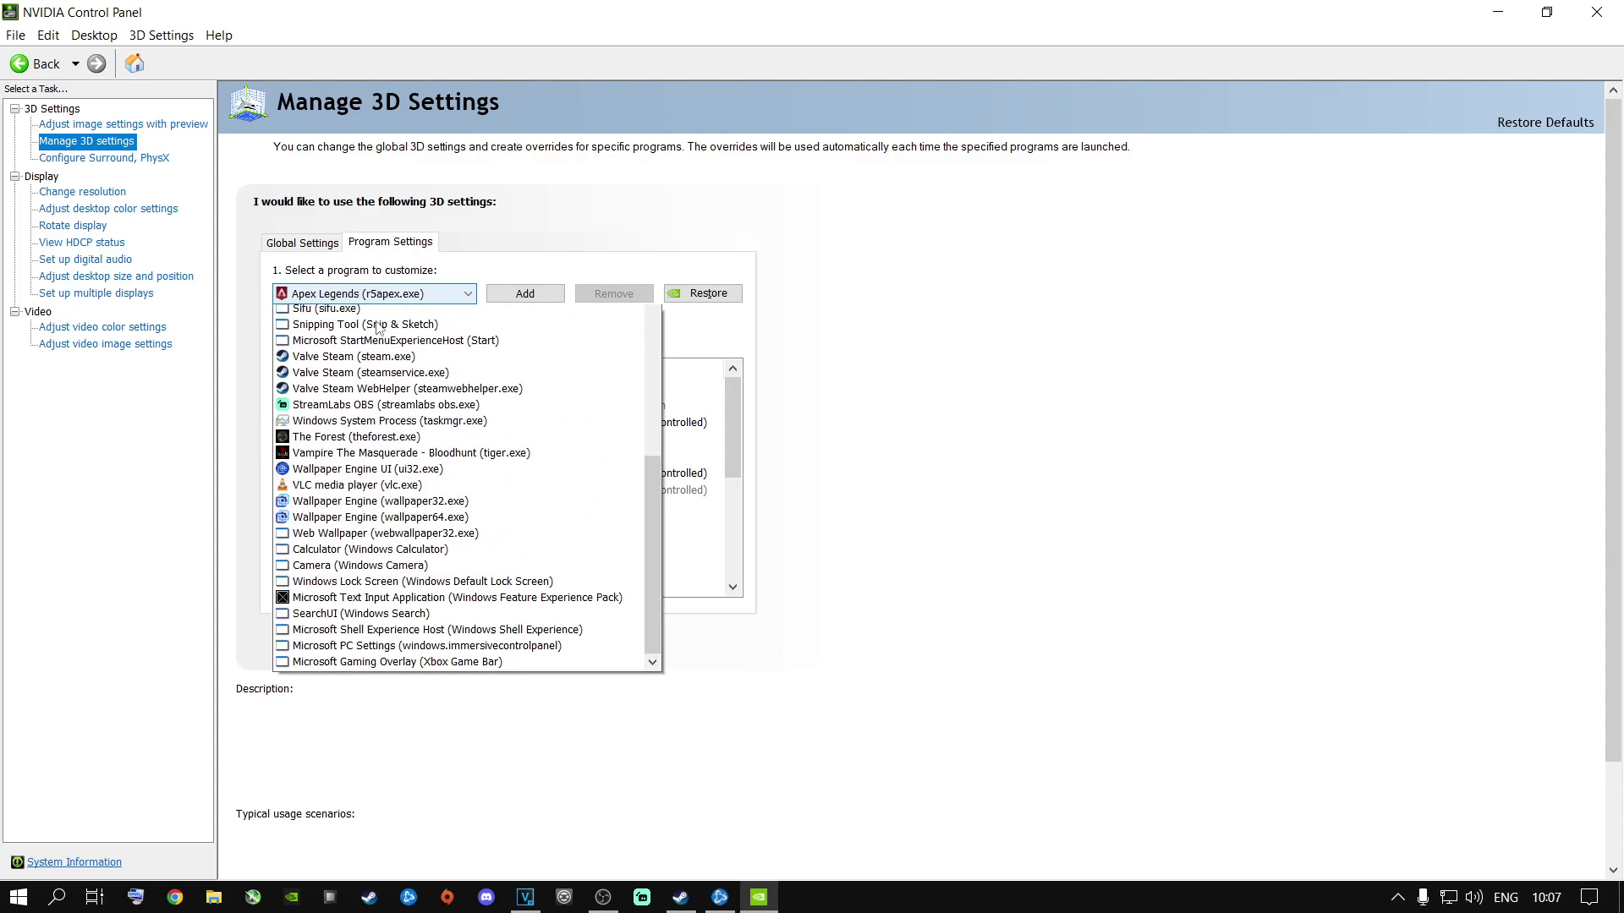
pyautogui.click(965, 420)
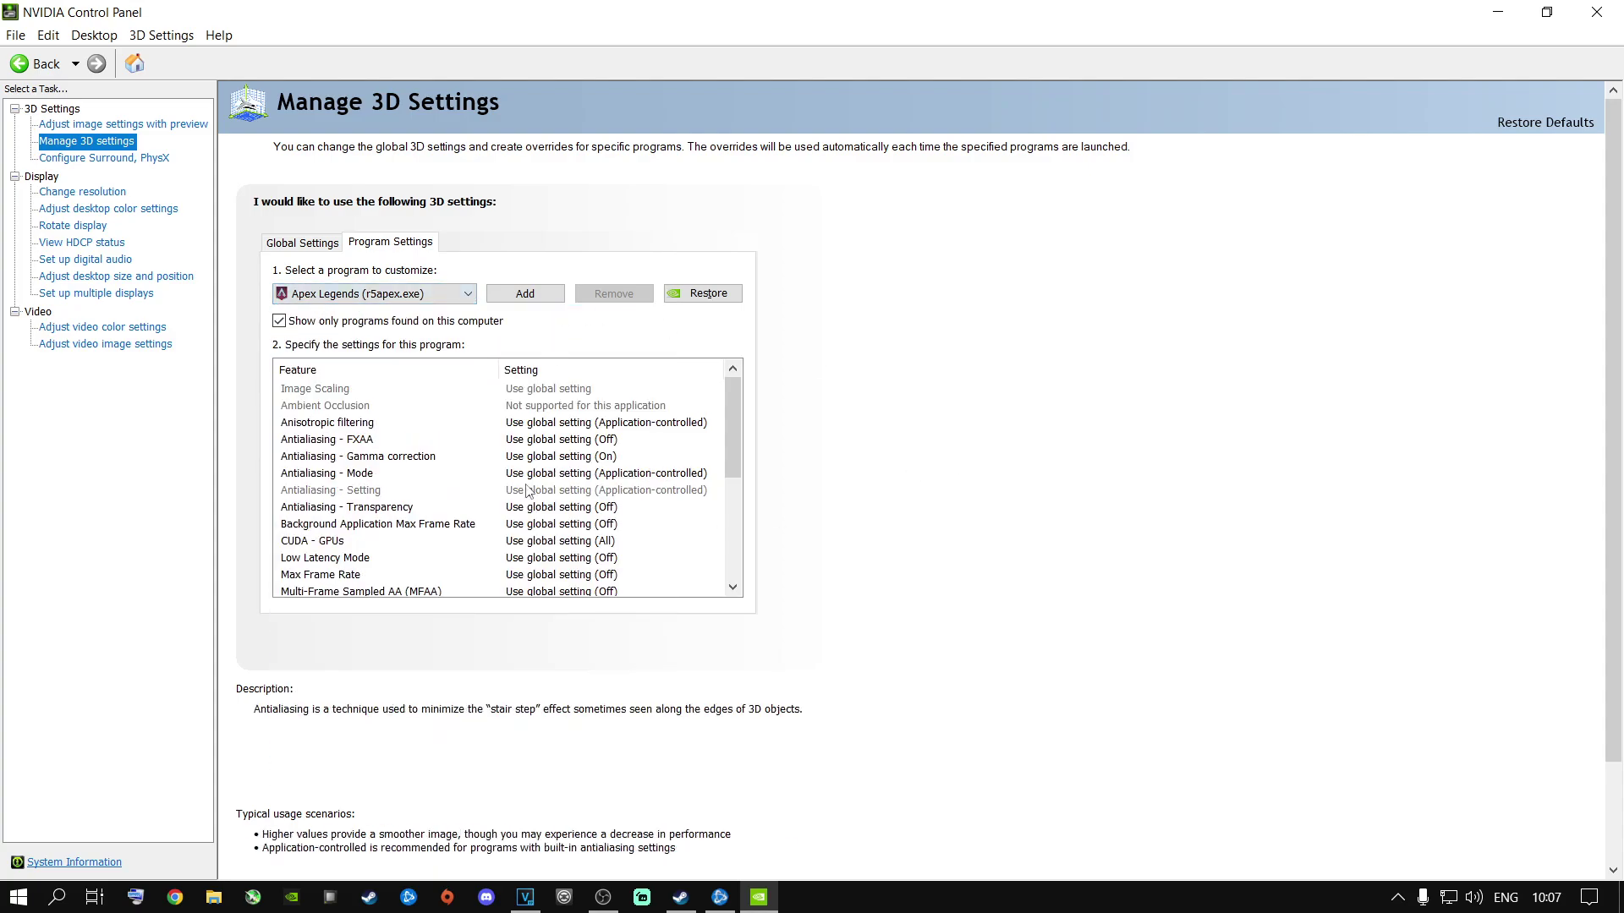
pyautogui.scroll(-4, 560, 470)
pyautogui.scroll(4, 561, 469)
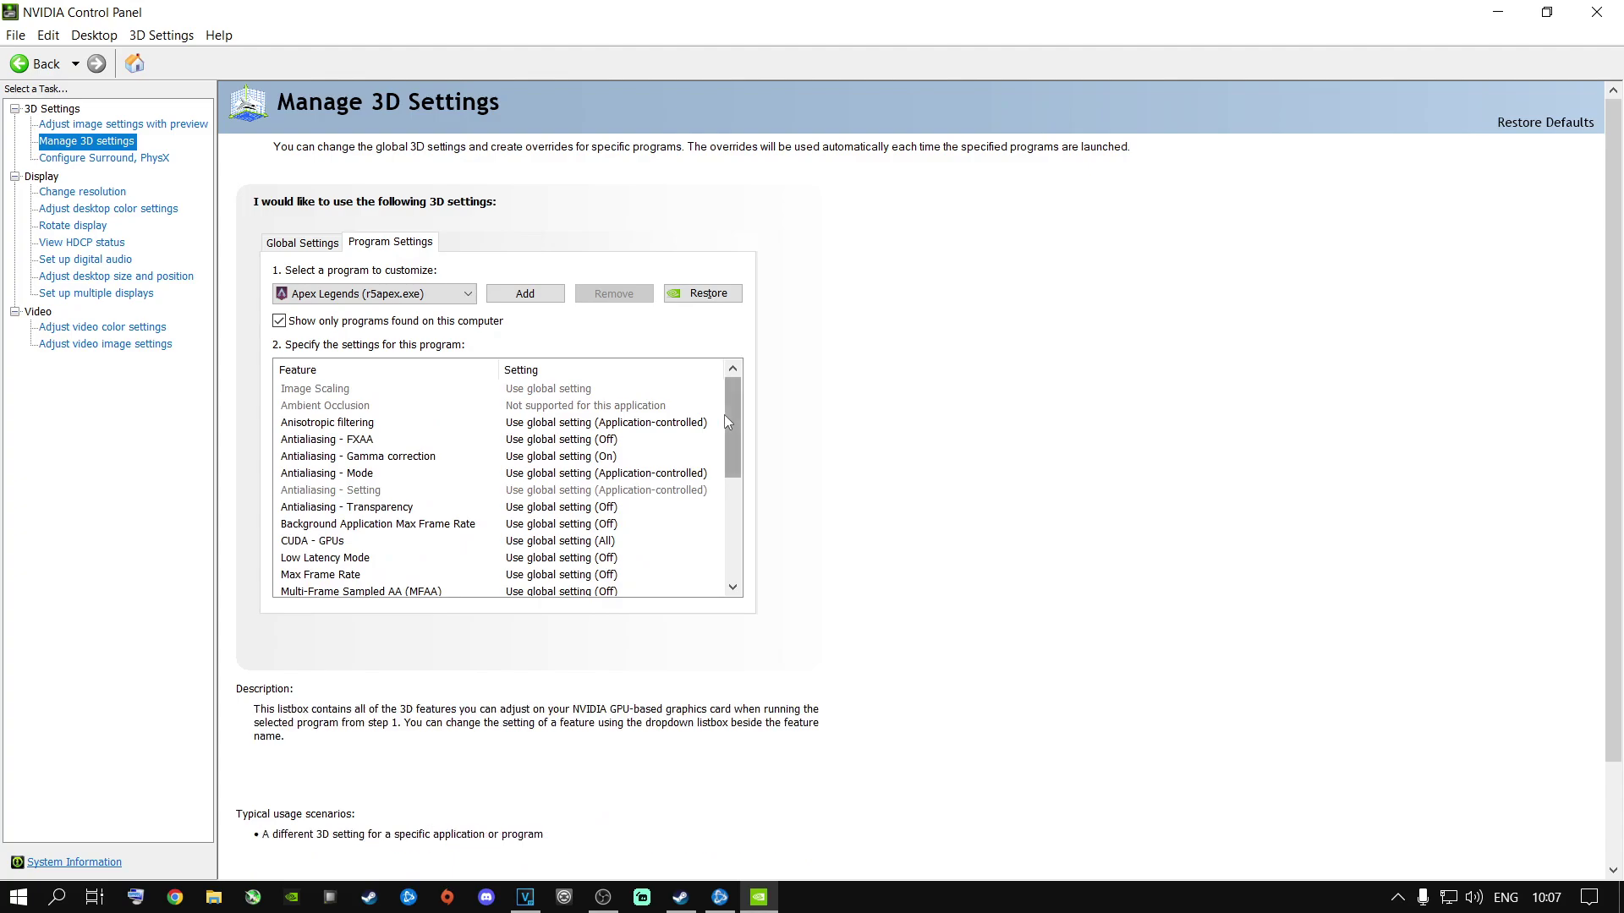
pyautogui.click(309, 245)
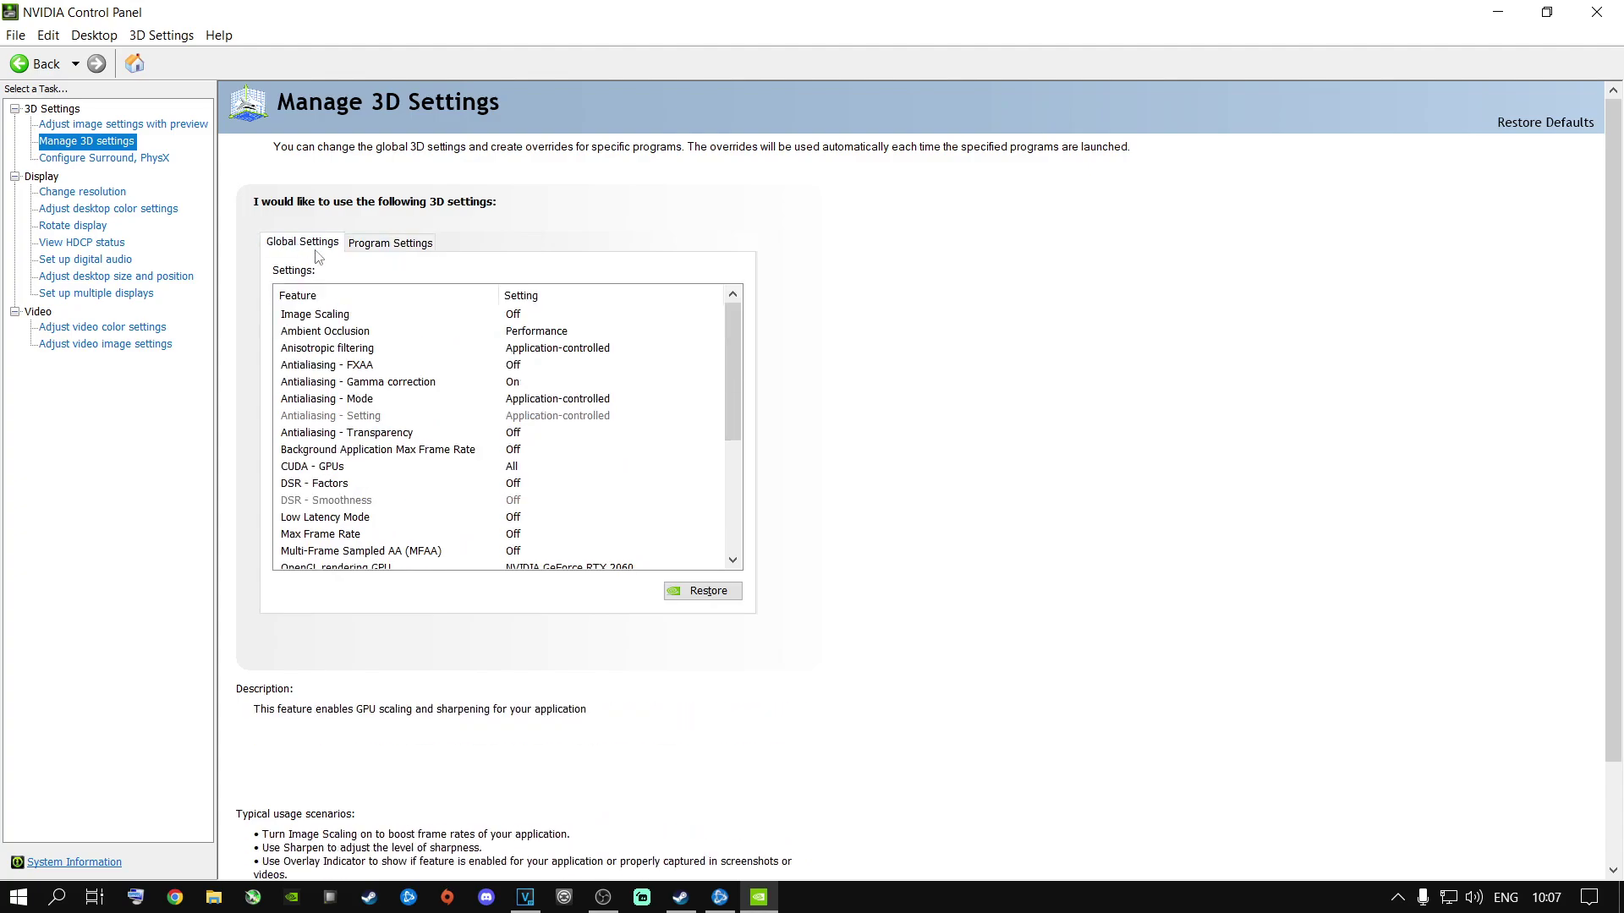
pyautogui.click(119, 125)
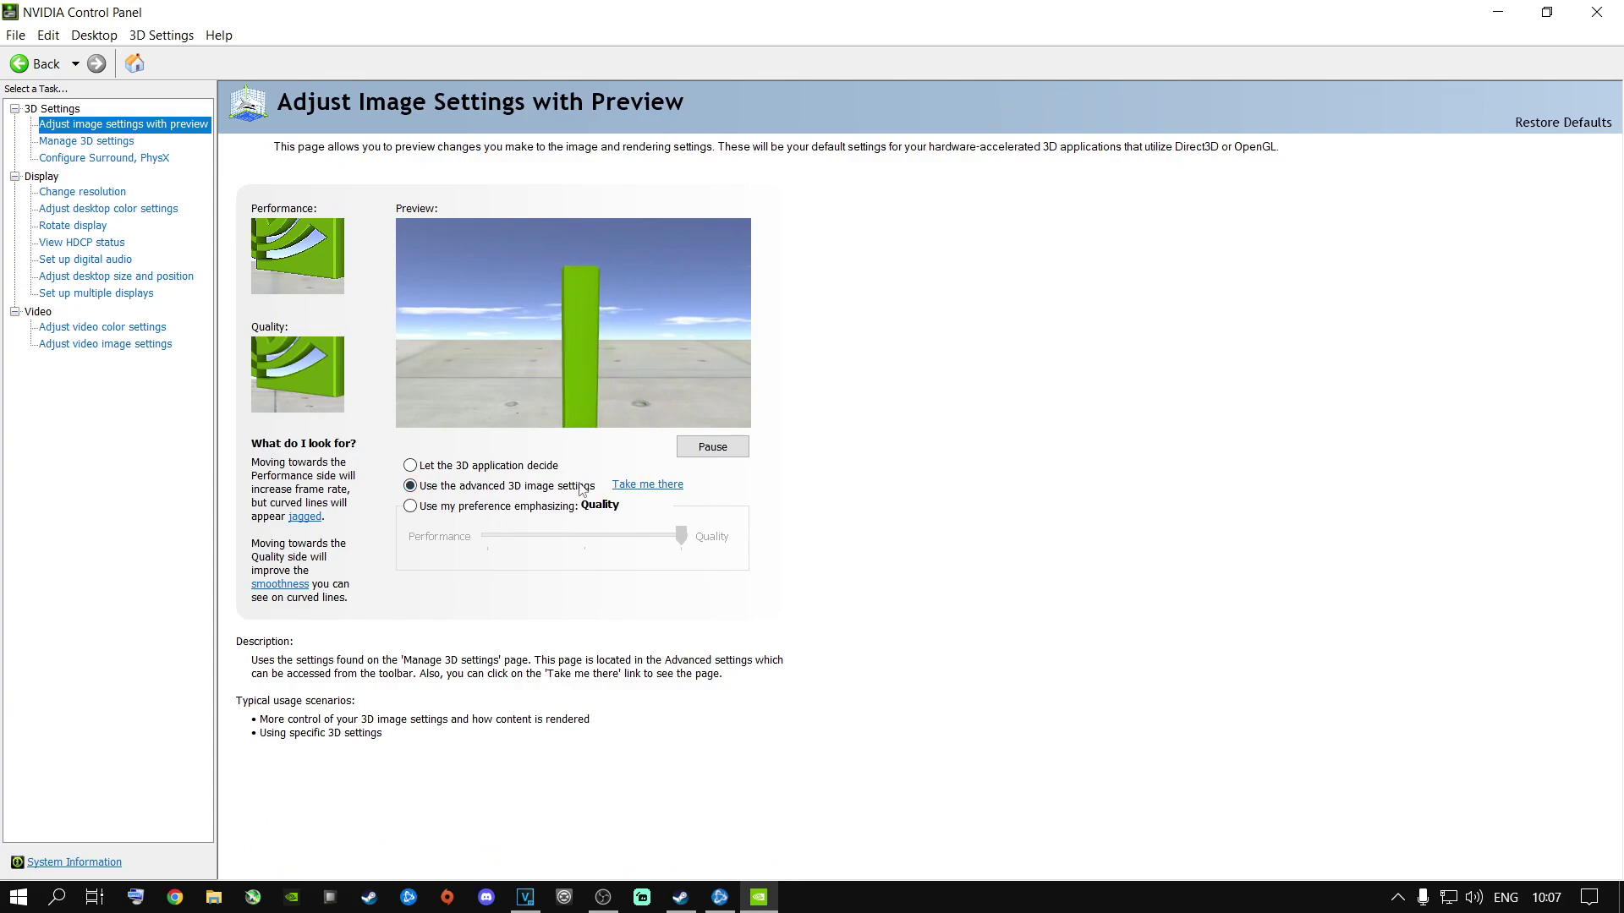
# - Open the Manage 3D Settings page and confirm NVIDIA GeForce RTX 2060 as the GPU for CUDA in the global settings
pyautogui.click(60, 142)
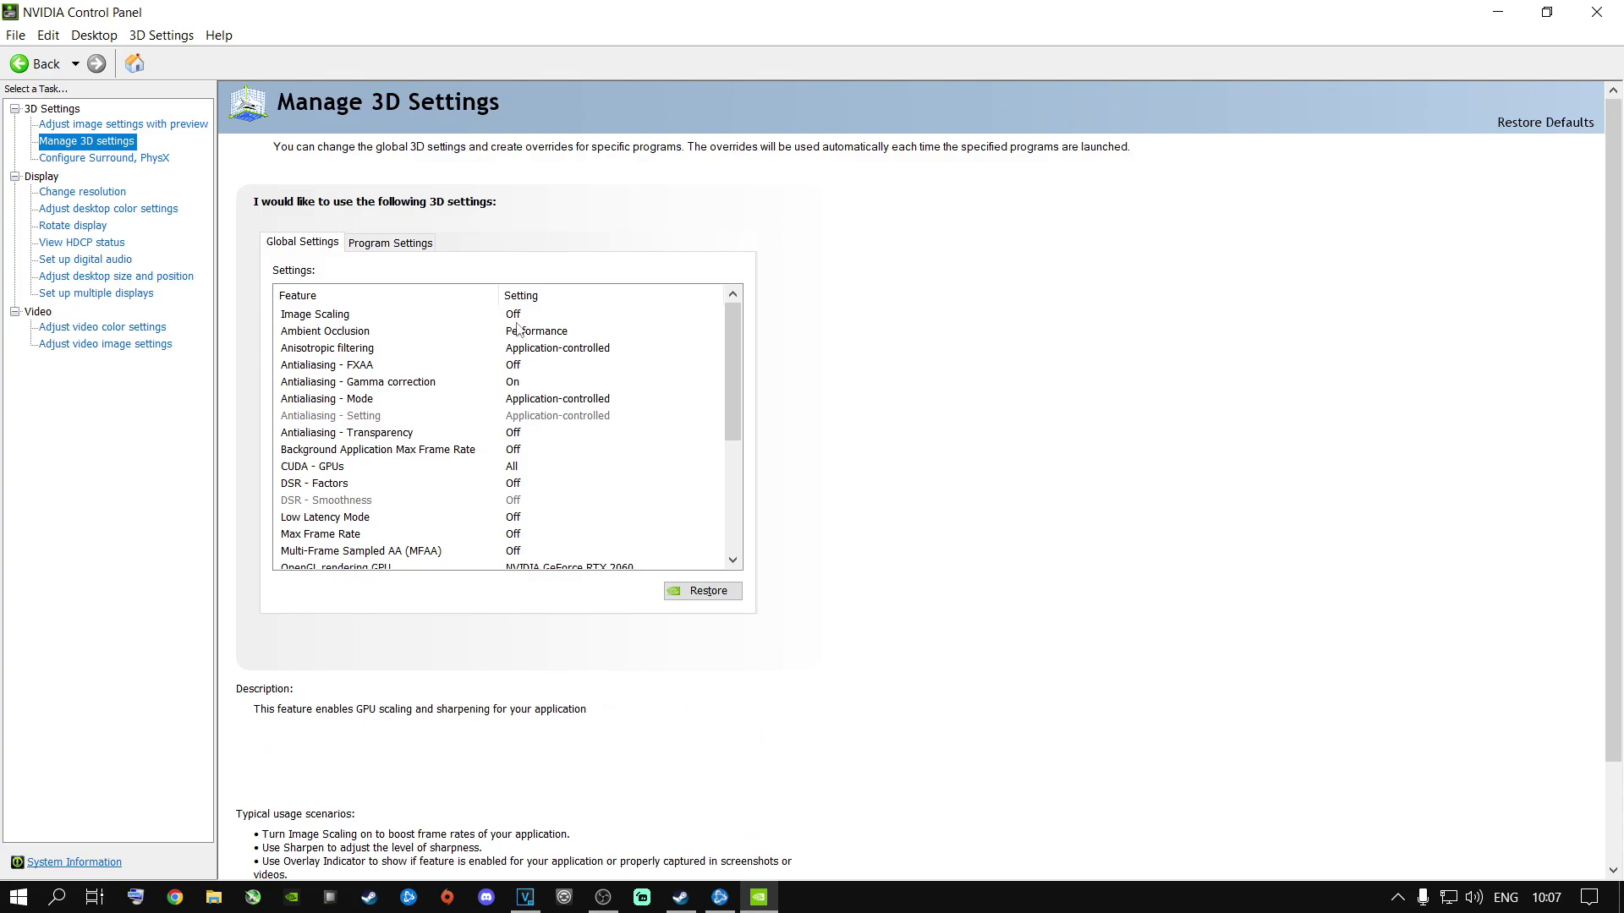
pyautogui.scroll(-1, 734, 369)
pyautogui.moveTo(734, 366); pyautogui.dragTo(739, 324)
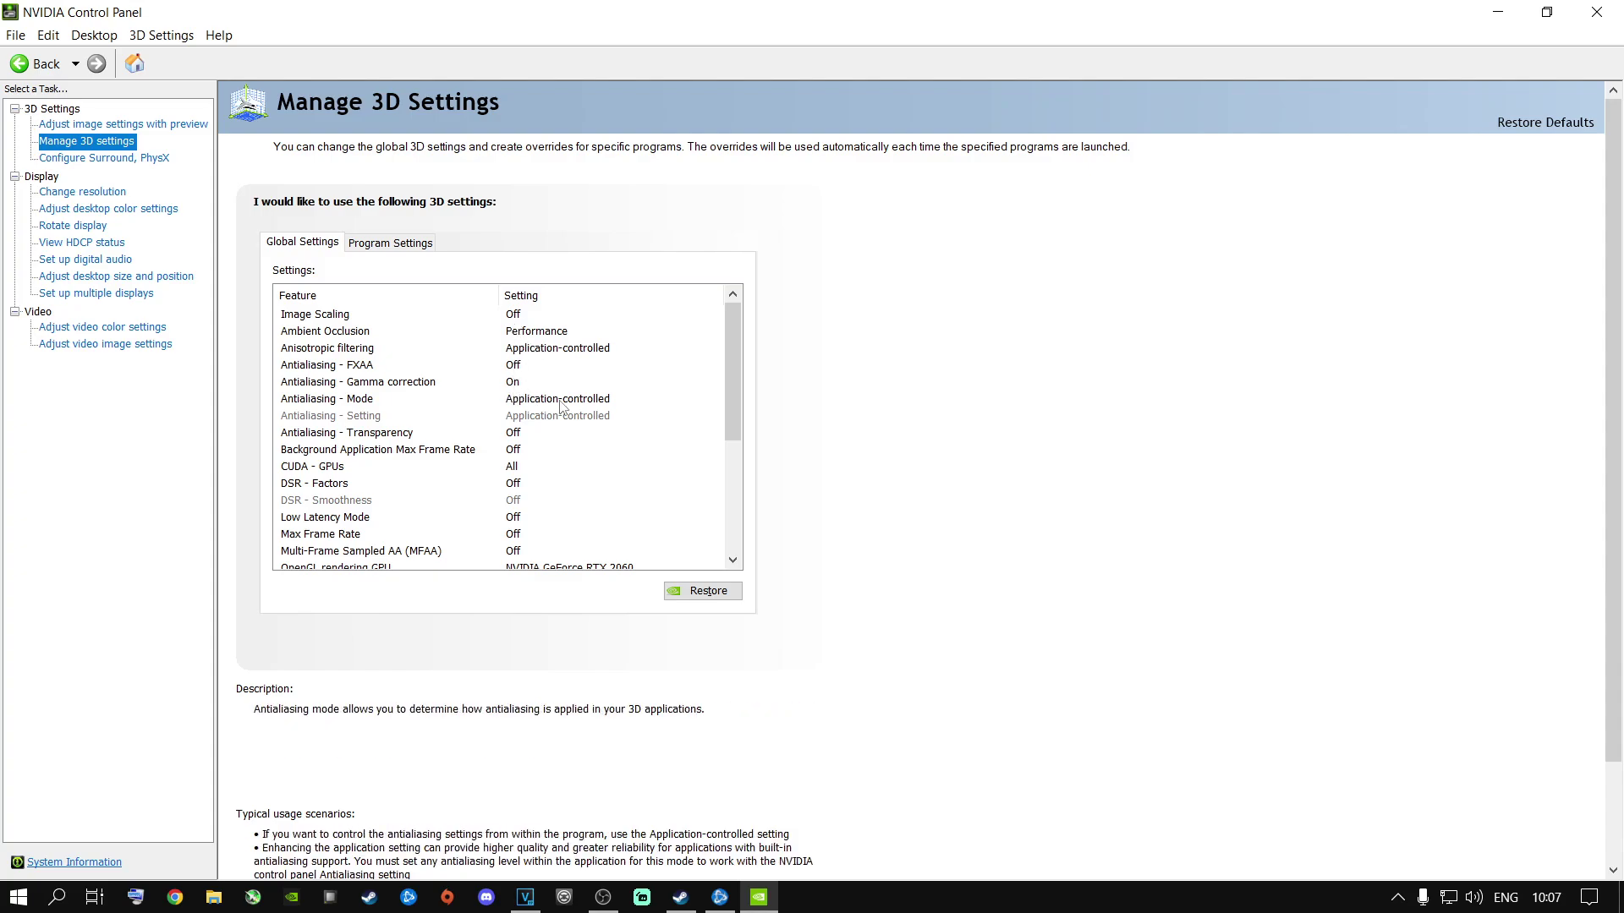
pyautogui.click(515, 470)
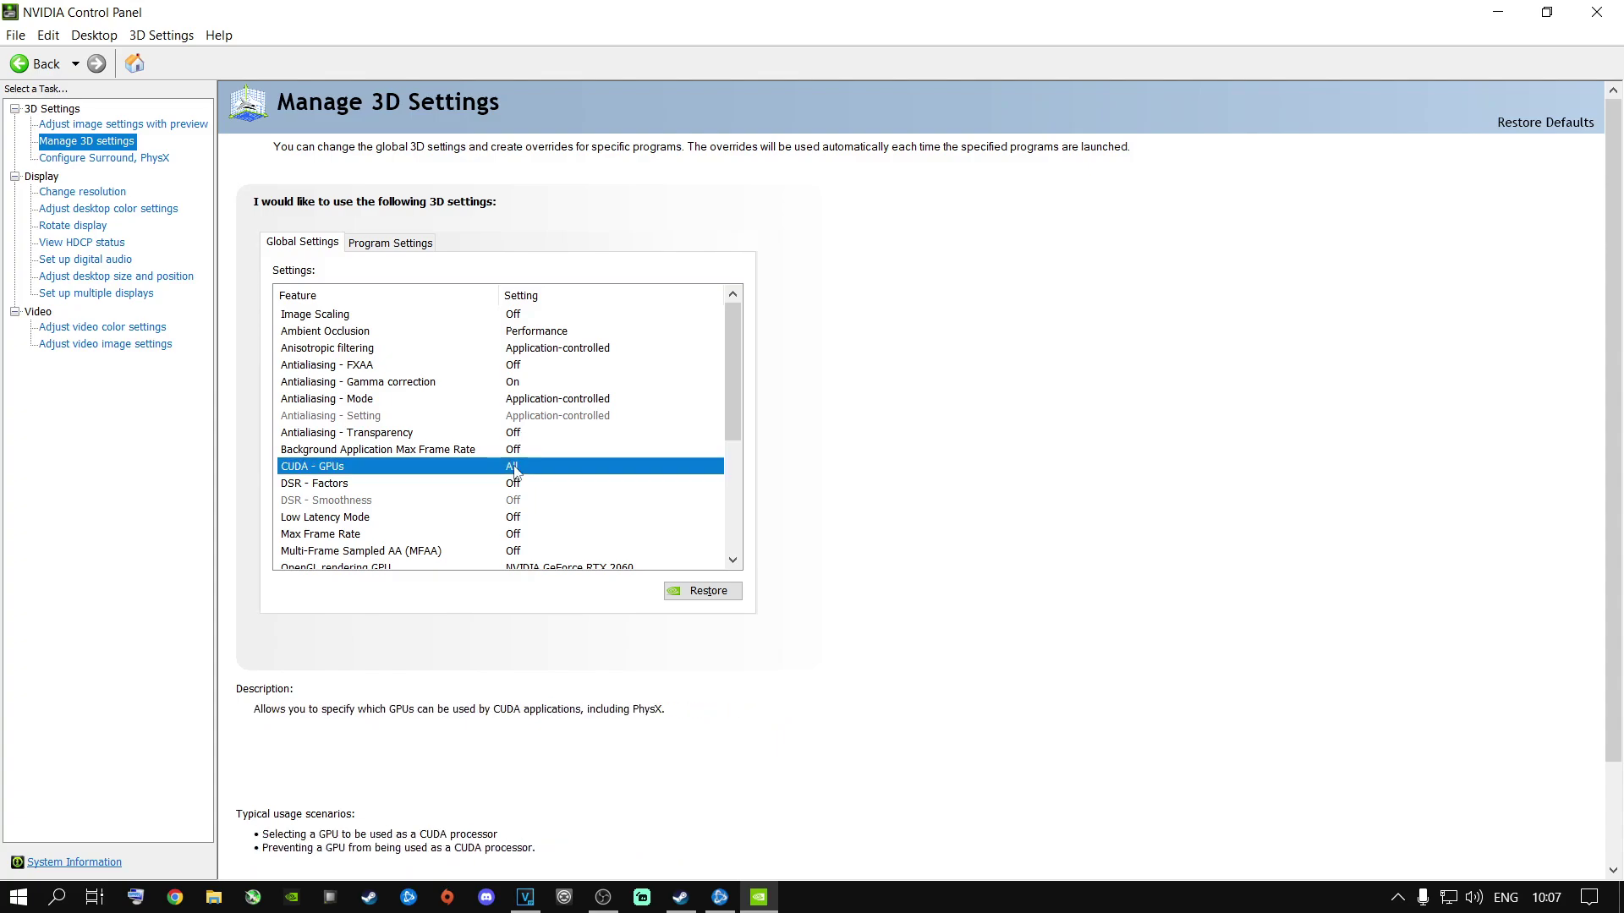
pyautogui.click(515, 470)
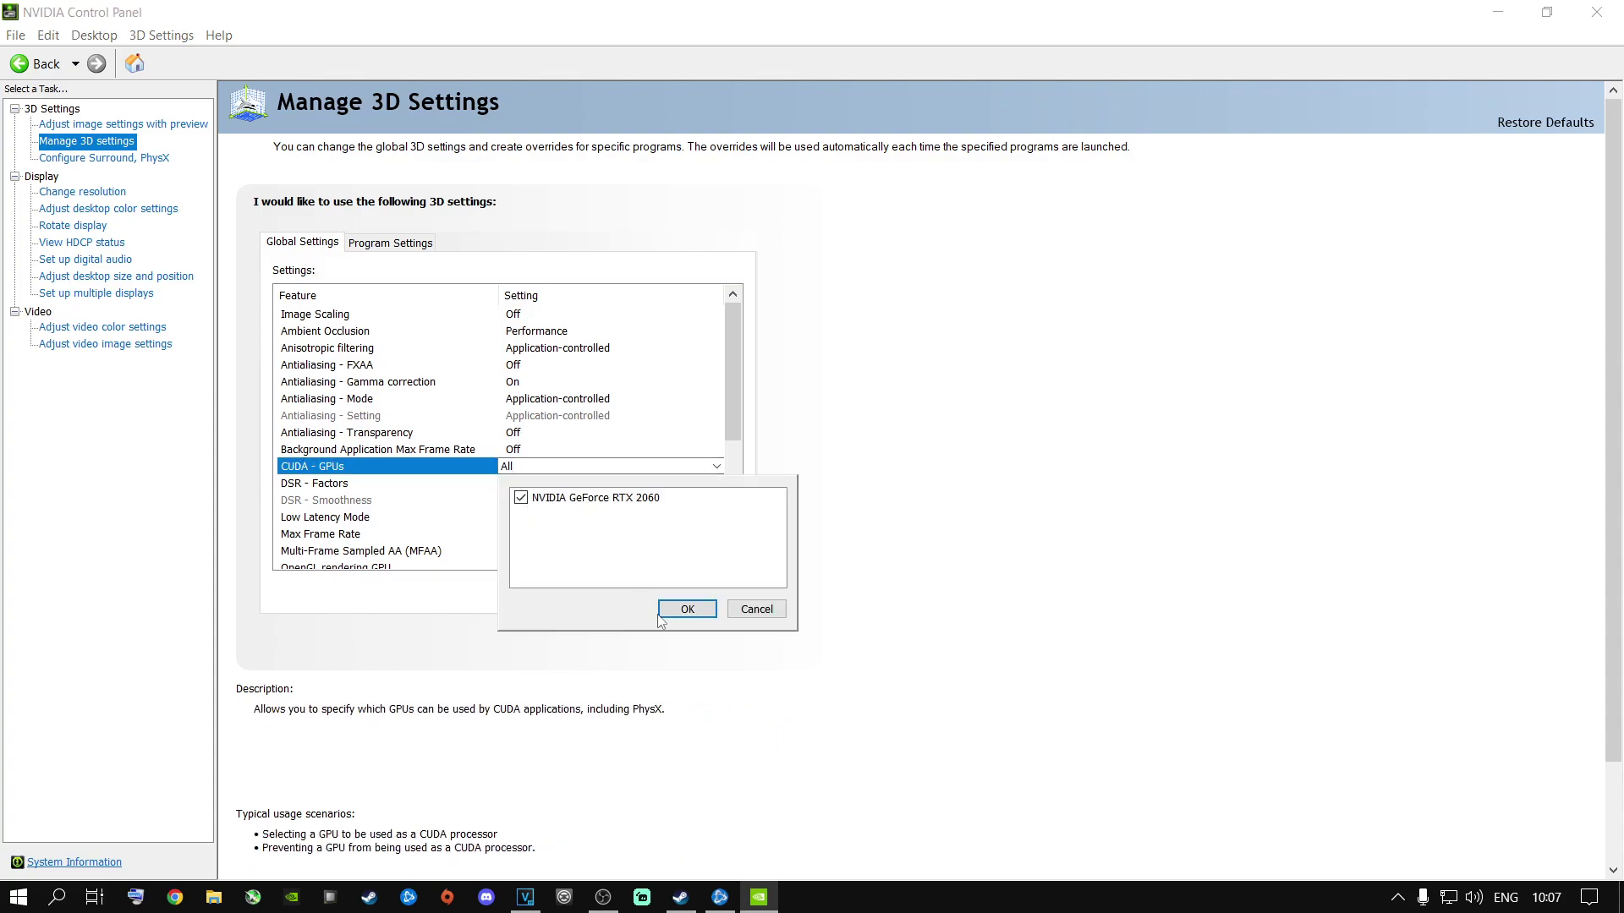
pyautogui.click(687, 609)
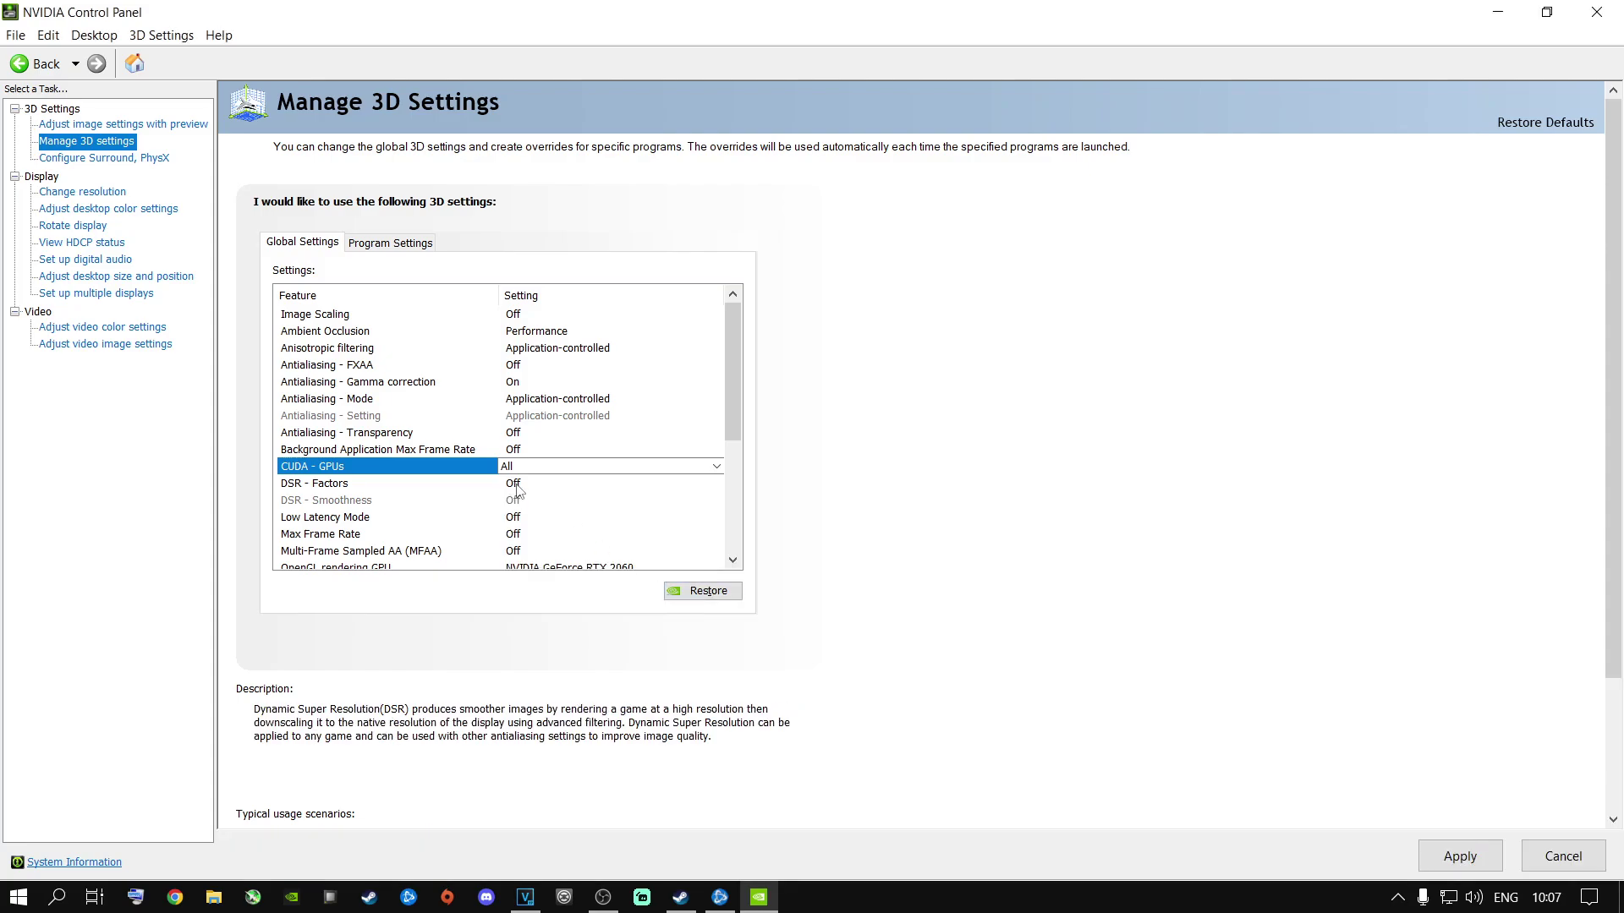
# - Try a Max Frame Rate limit of about 67 FPS in the global settings, and set the option back to Off
pyautogui.moveTo(734, 420); pyautogui.dragTo(723, 480)
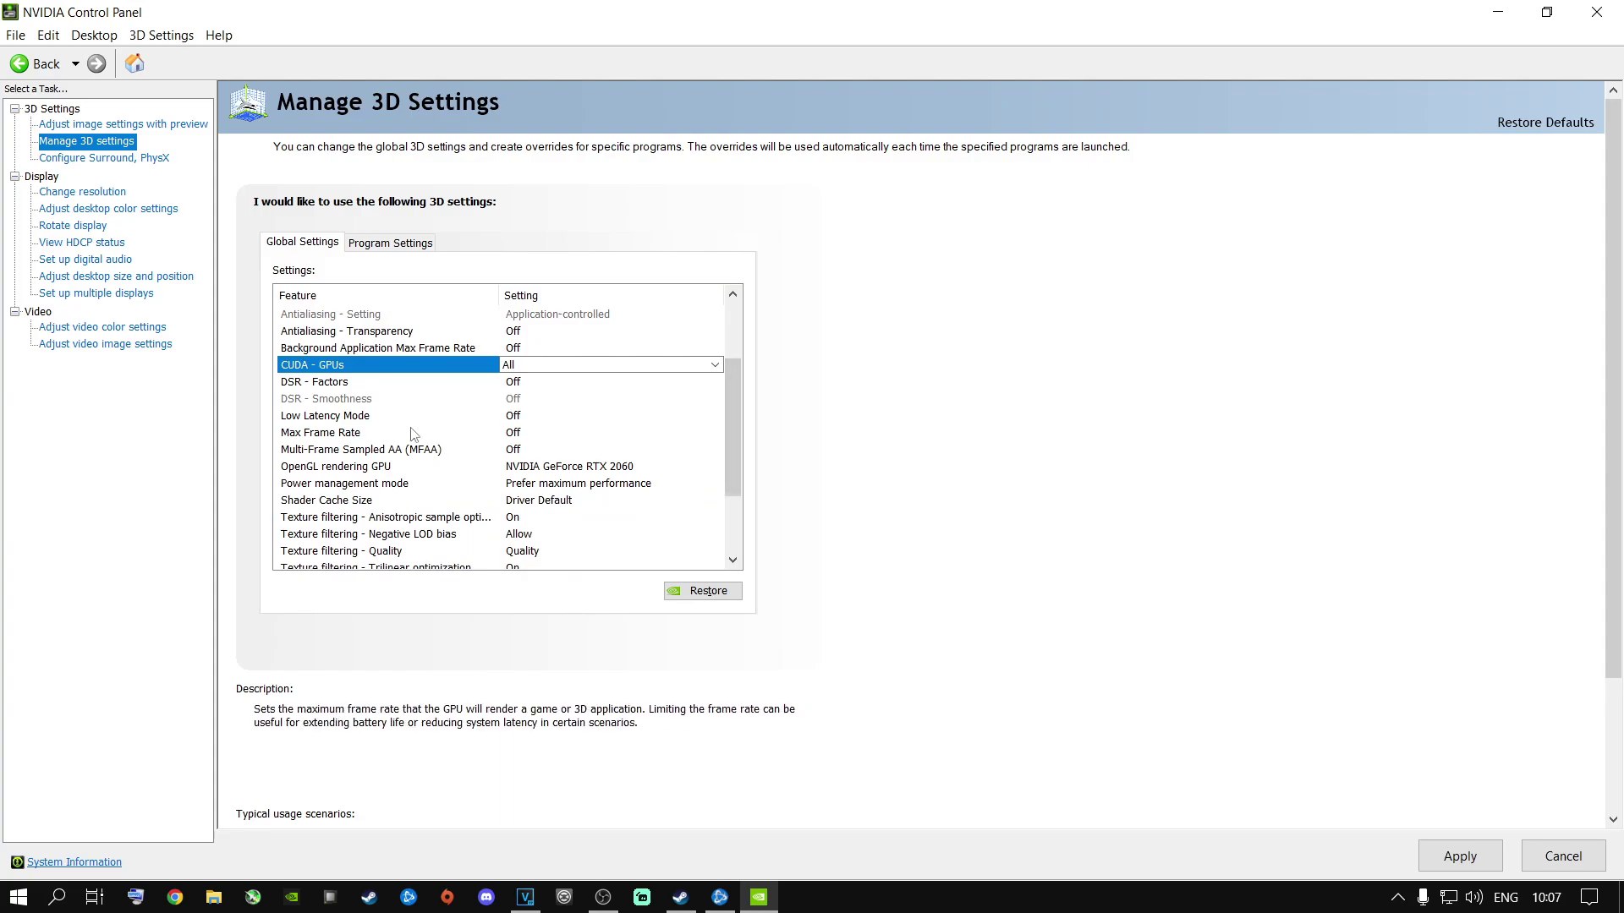
pyautogui.click(516, 434)
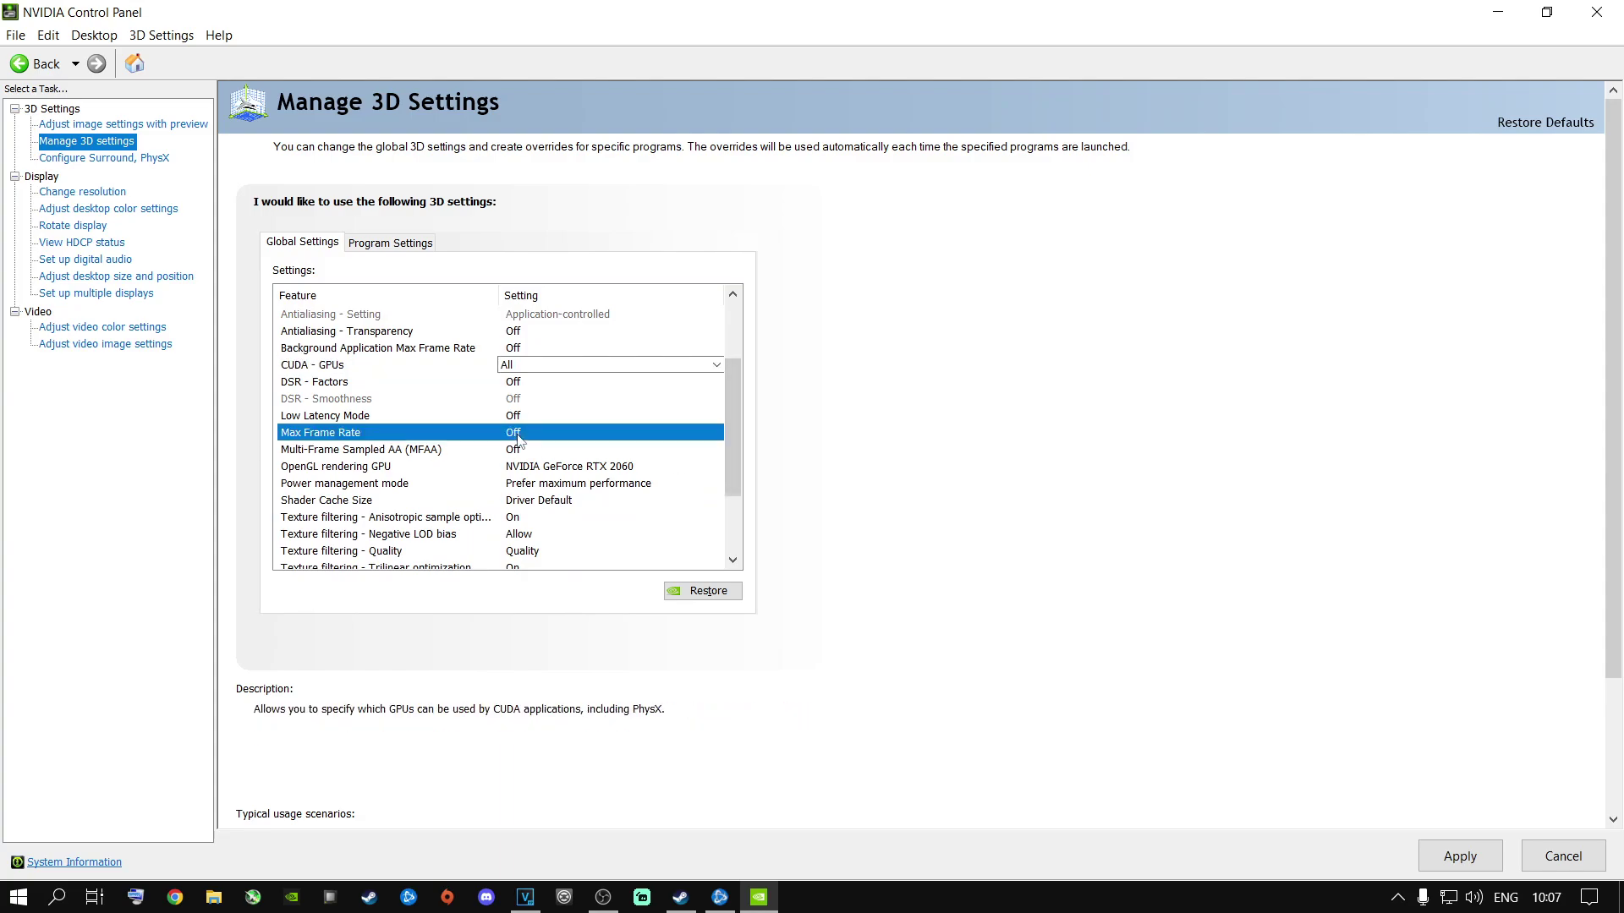
pyautogui.click(516, 434)
pyautogui.click(533, 506)
pyautogui.moveTo(789, 565)
pyautogui.mouseDown()
pyautogui.moveTo(622, 562)
pyautogui.moveTo(766, 558)
pyautogui.mouseUp()
pyautogui.moveTo(576, 548); pyautogui.dragTo(562, 548)
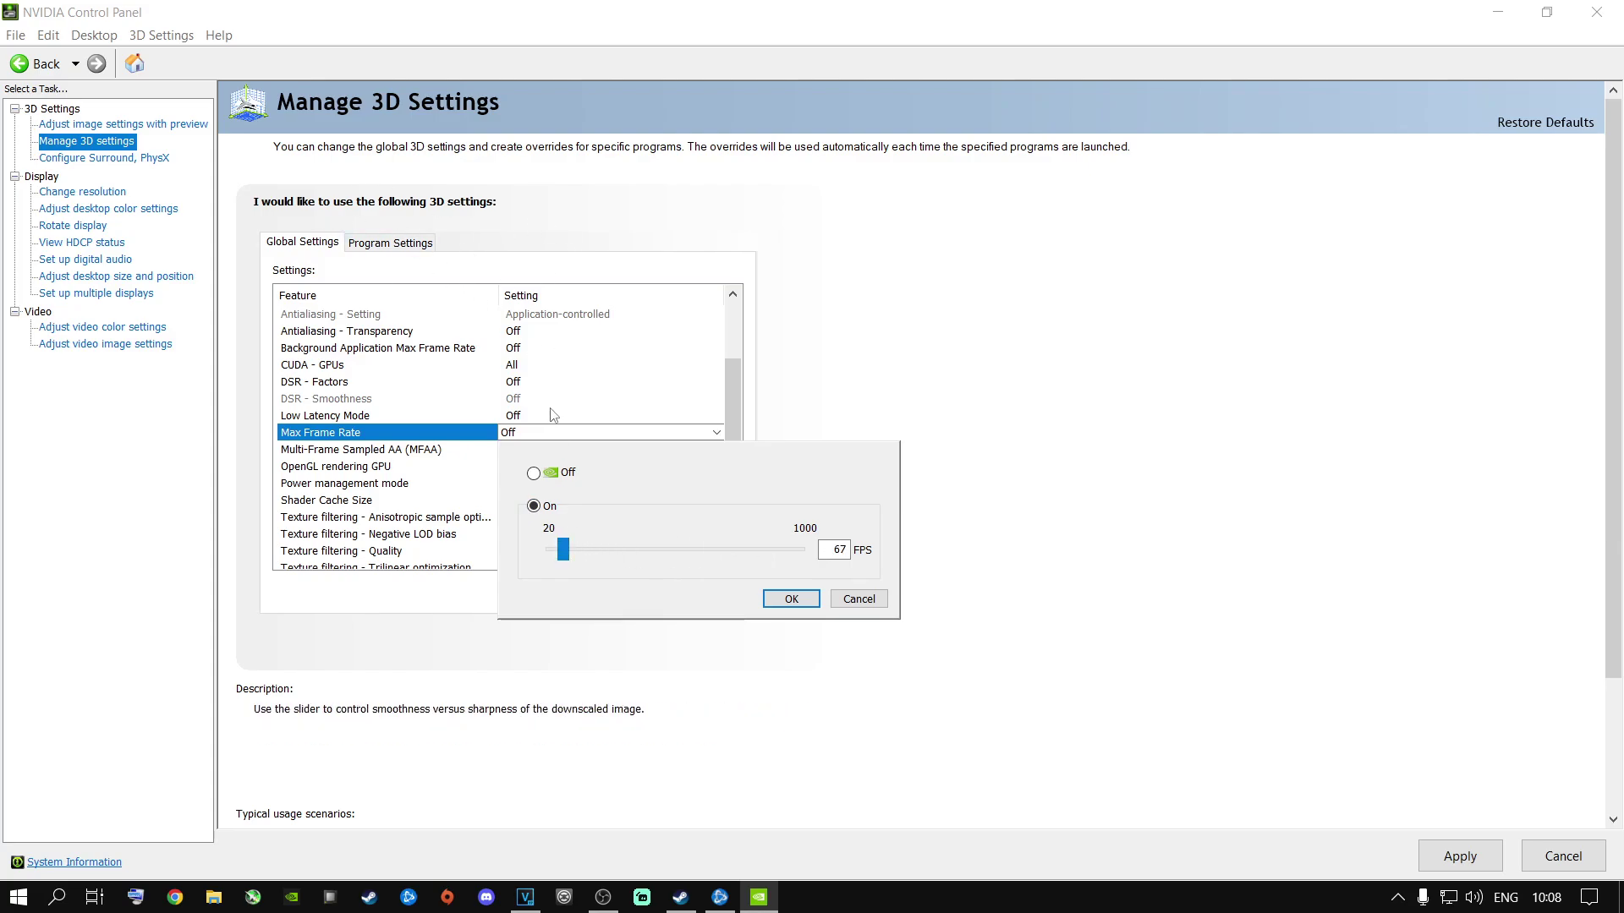
pyautogui.click(534, 473)
pyautogui.click(788, 597)
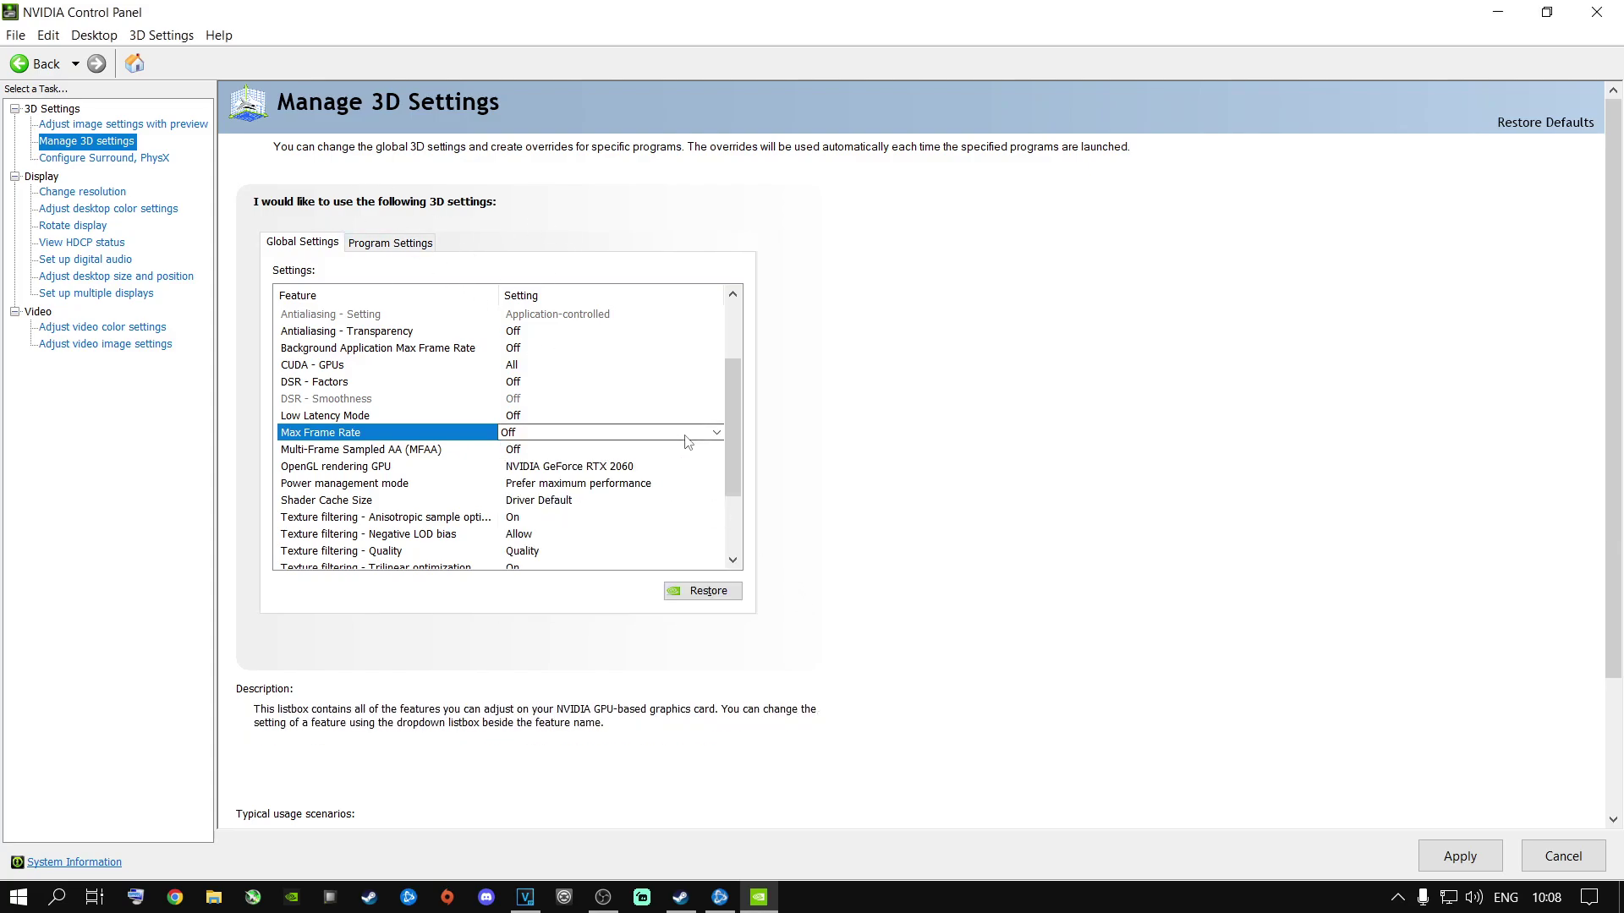
# - Set the OpenGL rendering GPU to NVIDIA GeForce RTX 2060
pyautogui.scroll(-1, 727, 435)
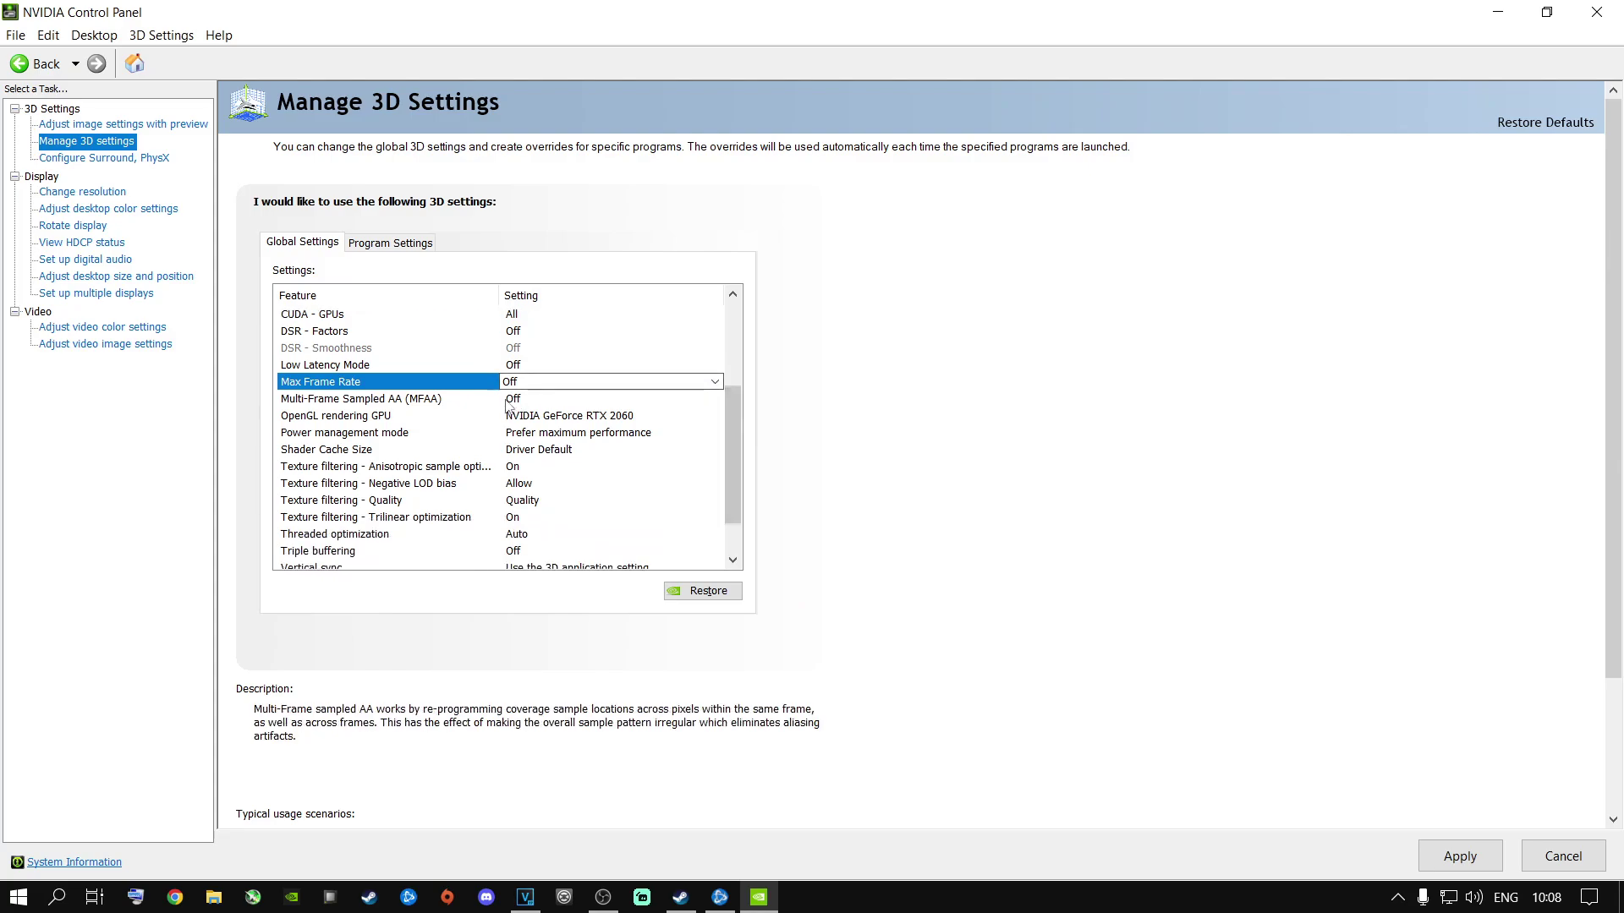
pyautogui.click(564, 418)
pyautogui.click(564, 419)
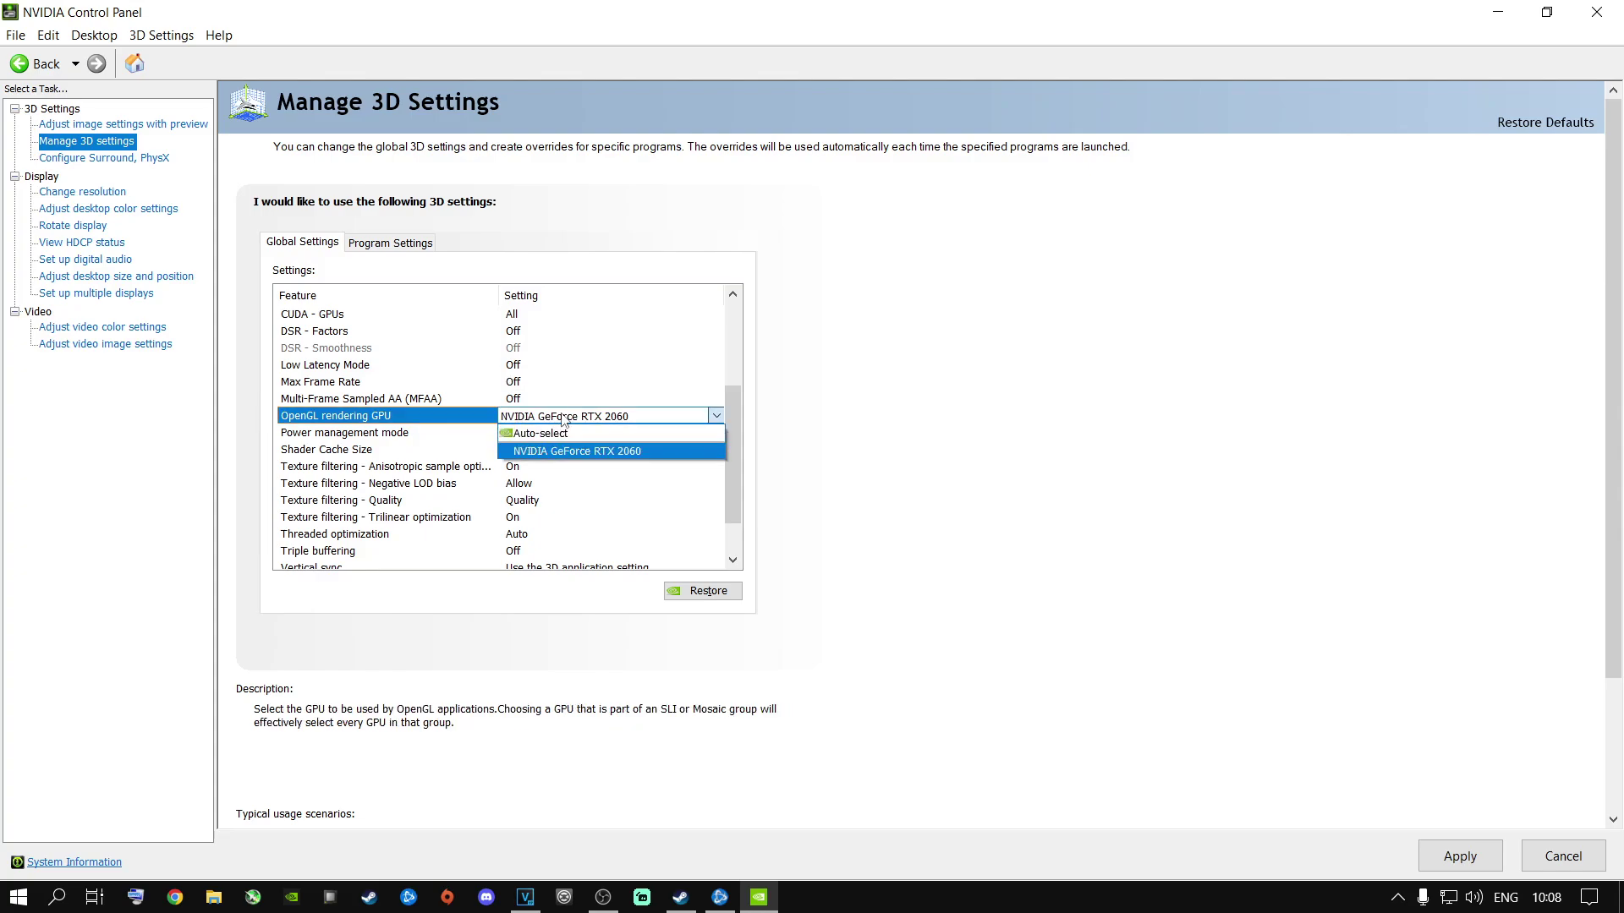
pyautogui.click(546, 451)
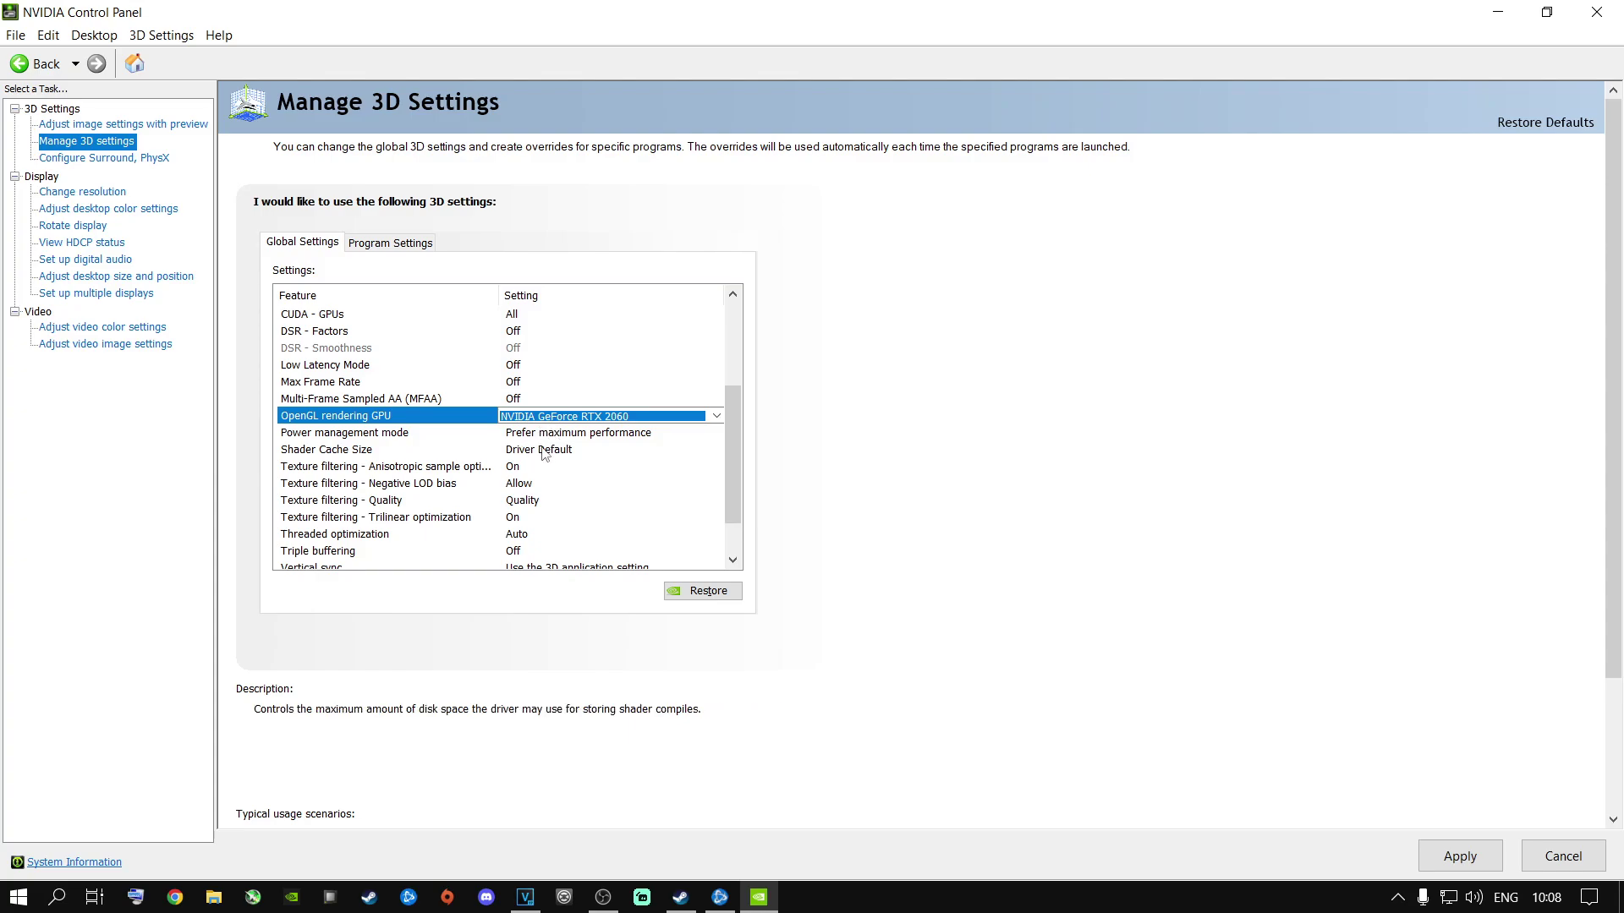
# - Set Texture filtering - Quality to Quality and apply the global 3D settings
pyautogui.click(519, 502)
pyautogui.click(522, 501)
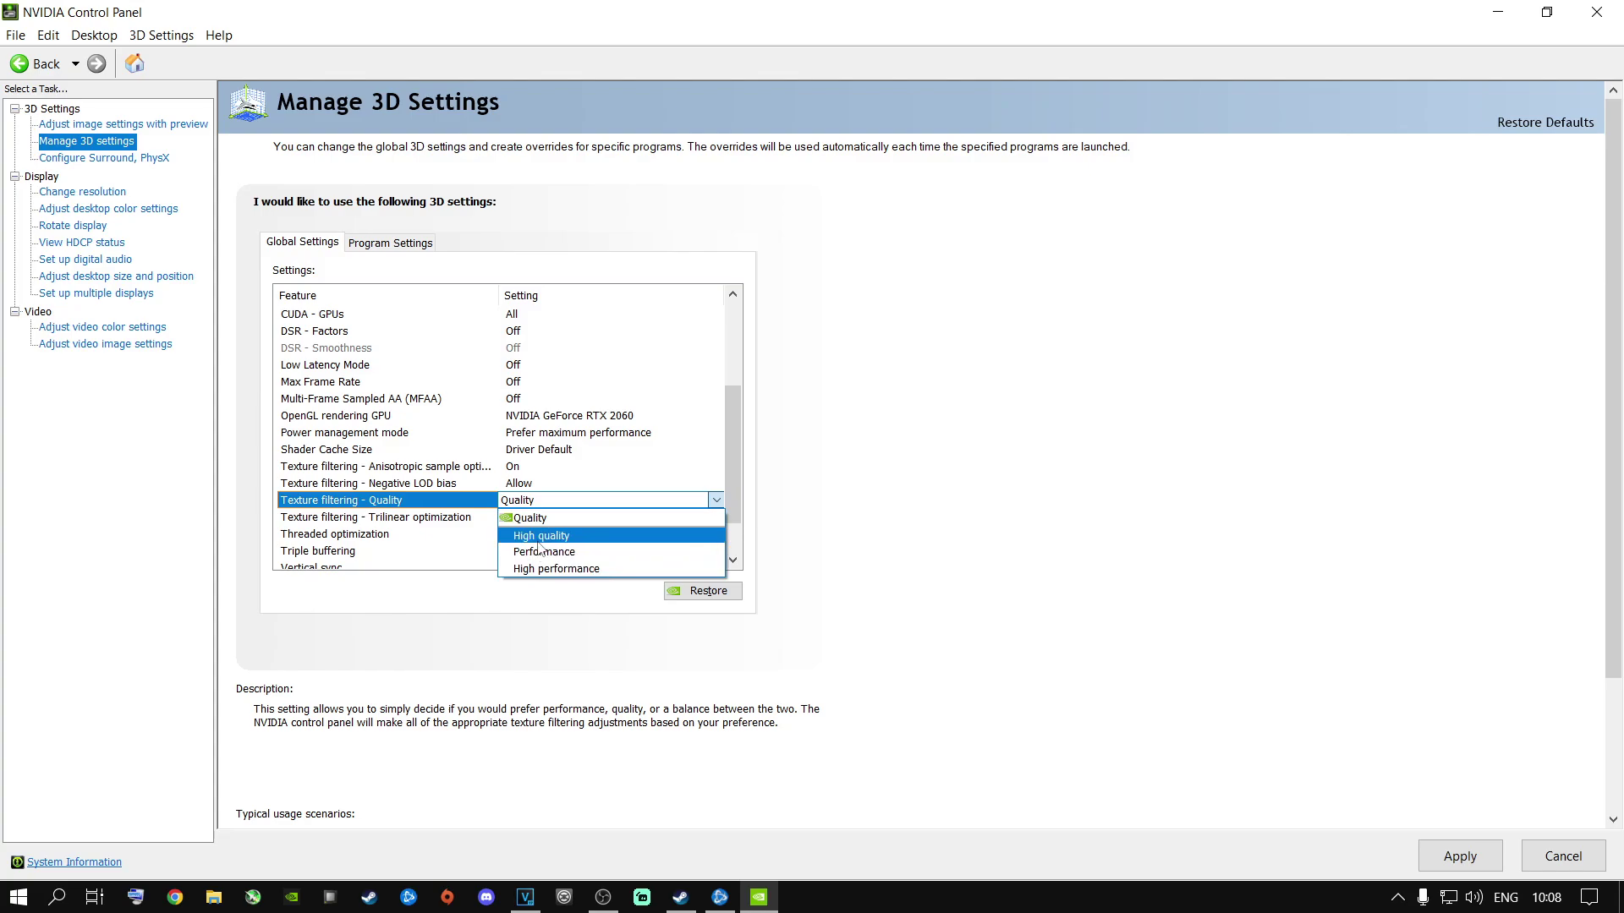
pyautogui.click(538, 518)
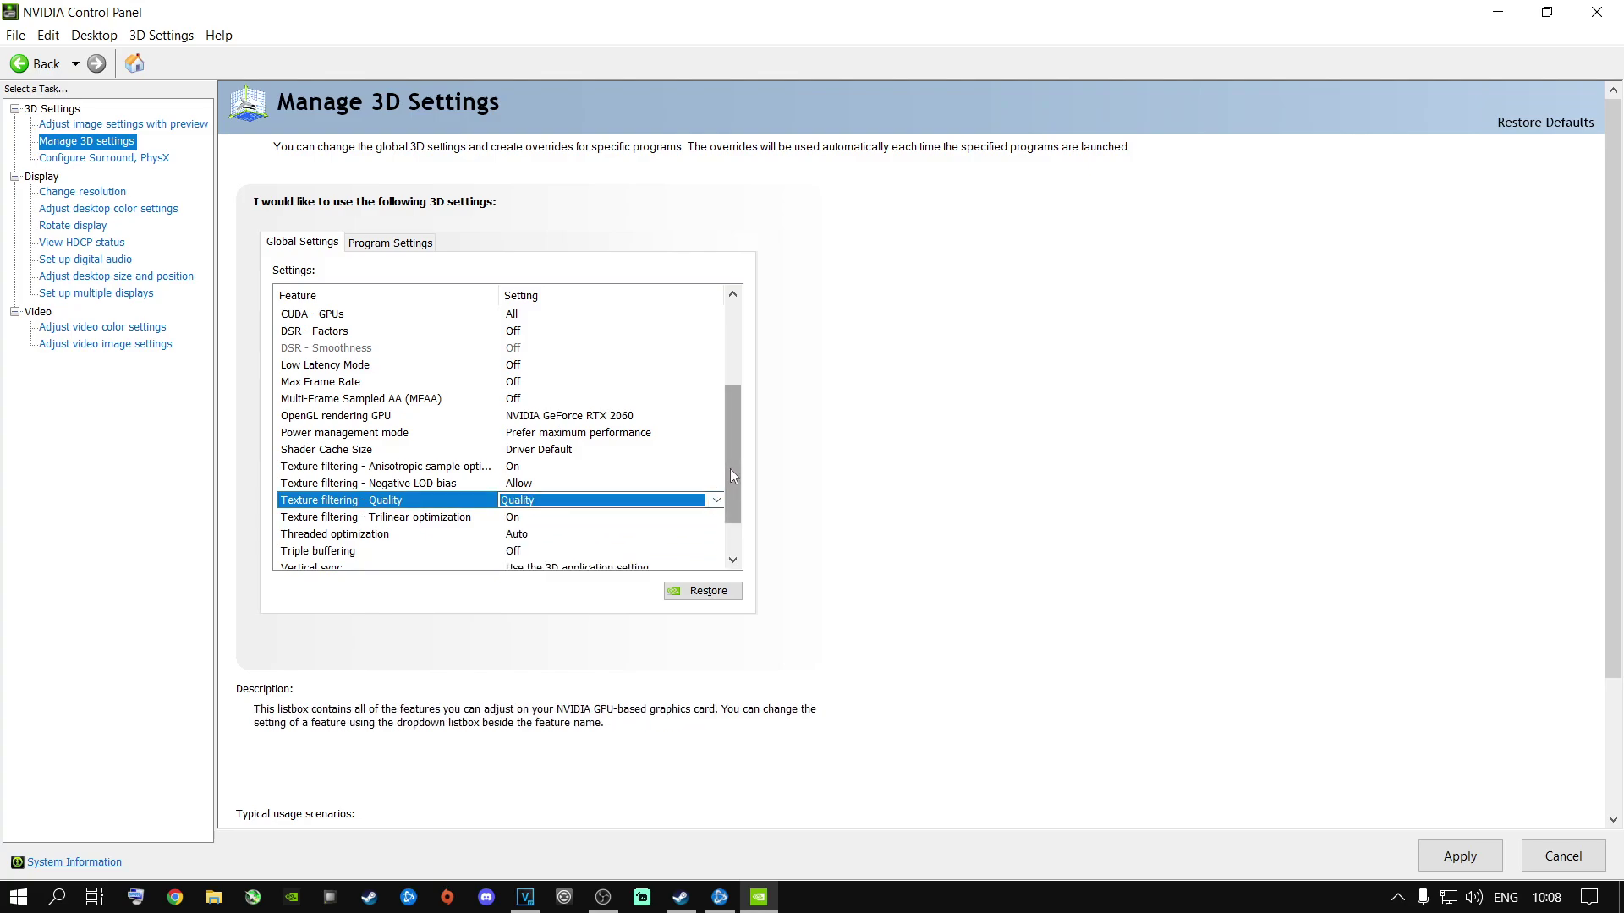
pyautogui.scroll(-1, 729, 468)
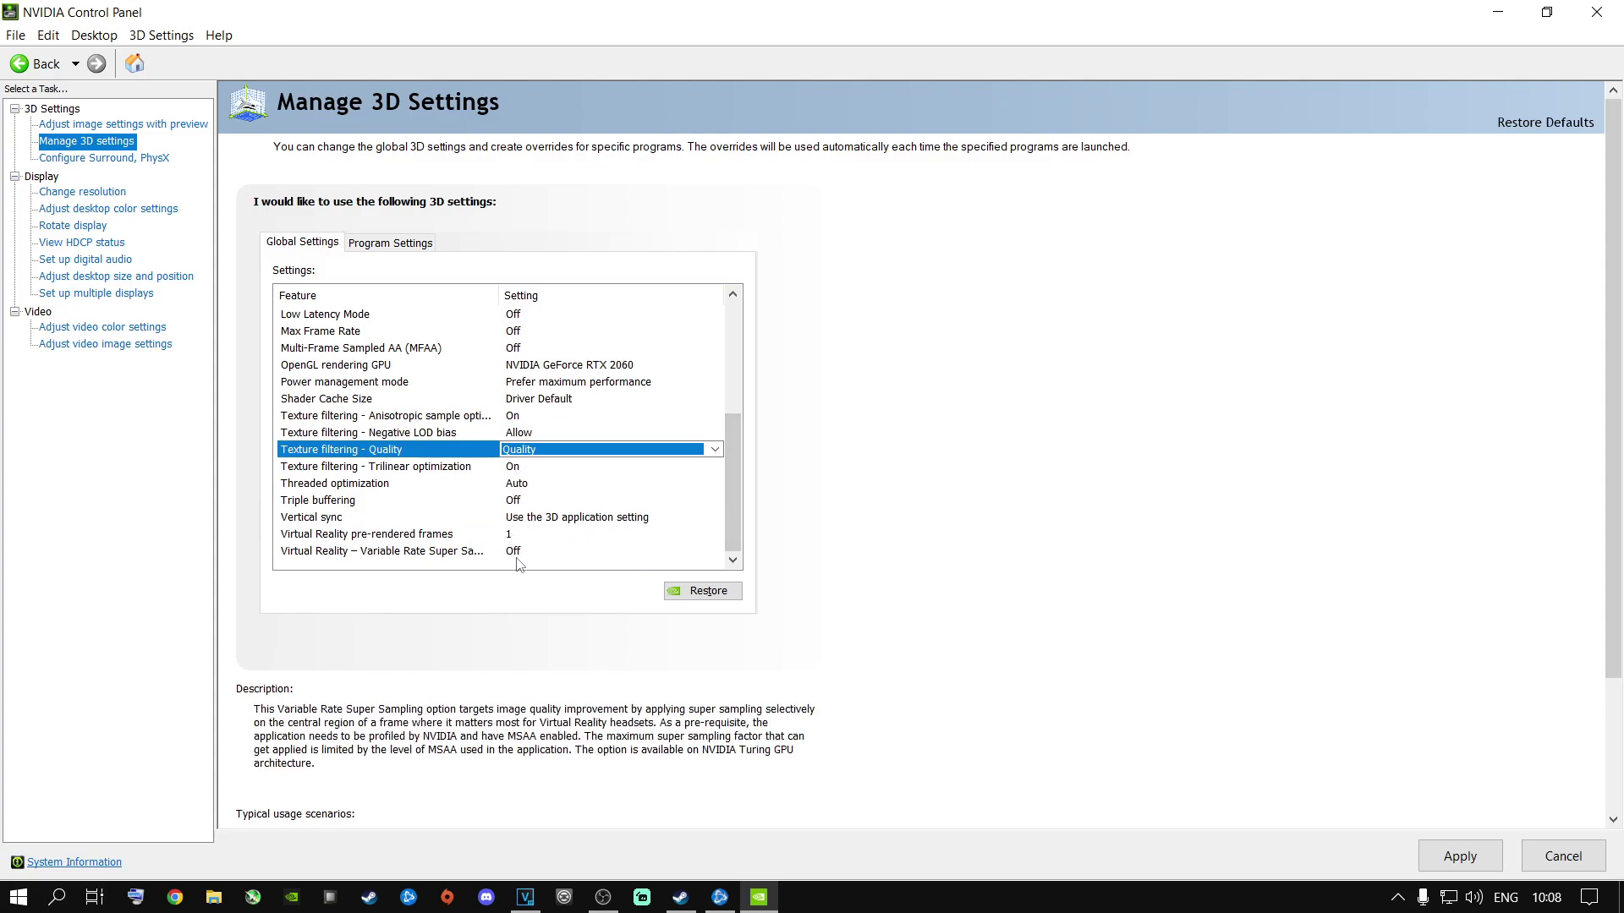
pyautogui.click(1459, 857)
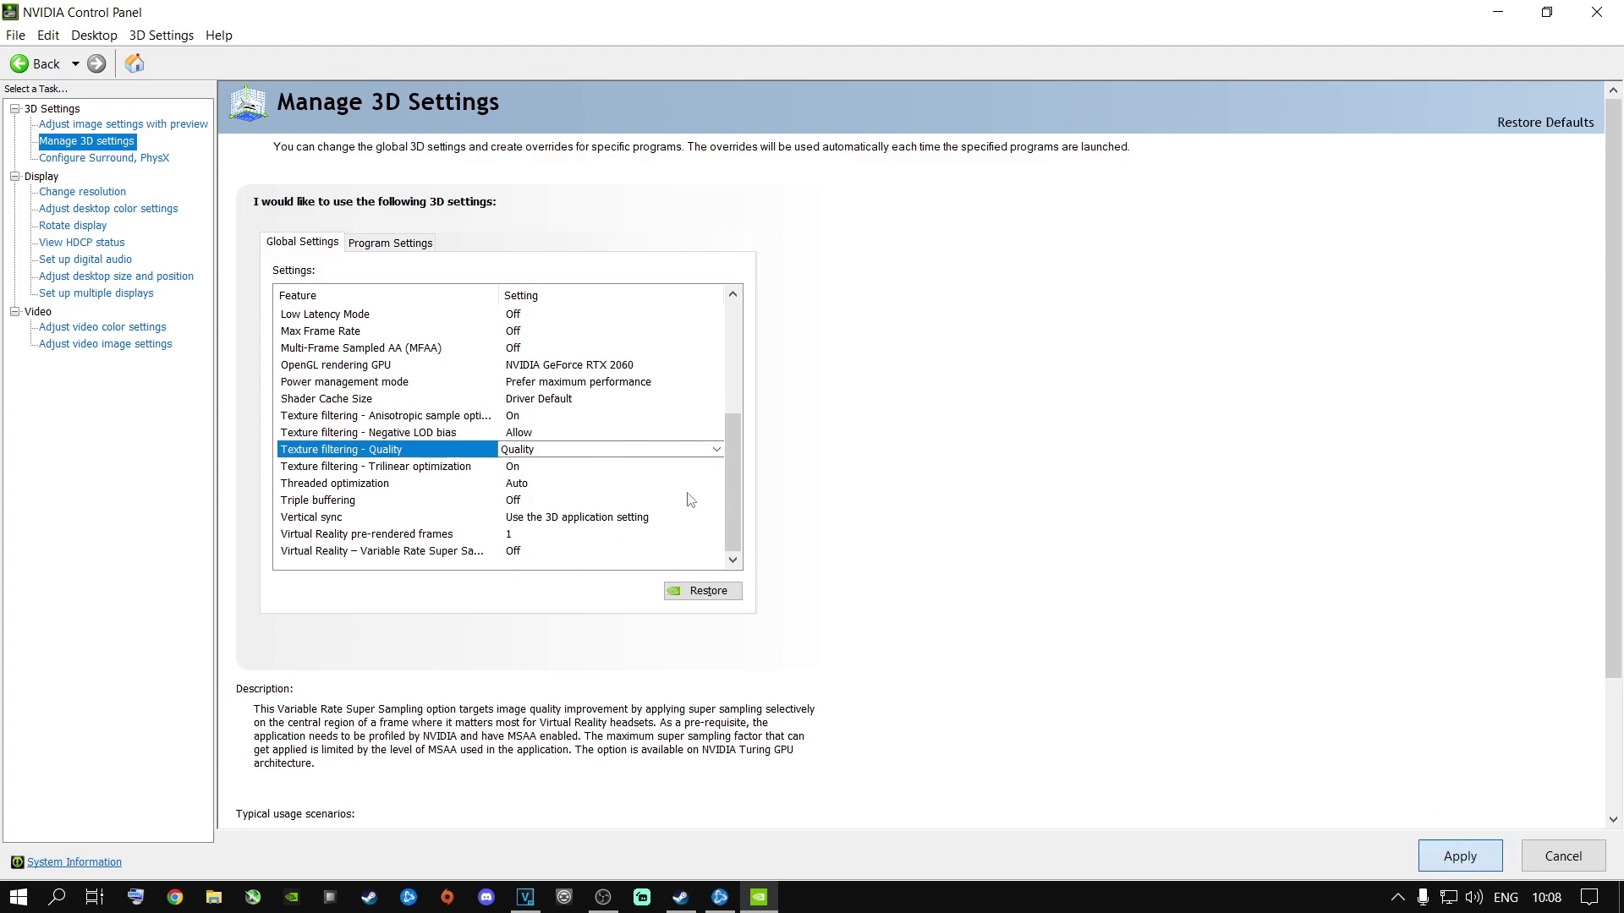
pyautogui.scroll(4, 691, 487)
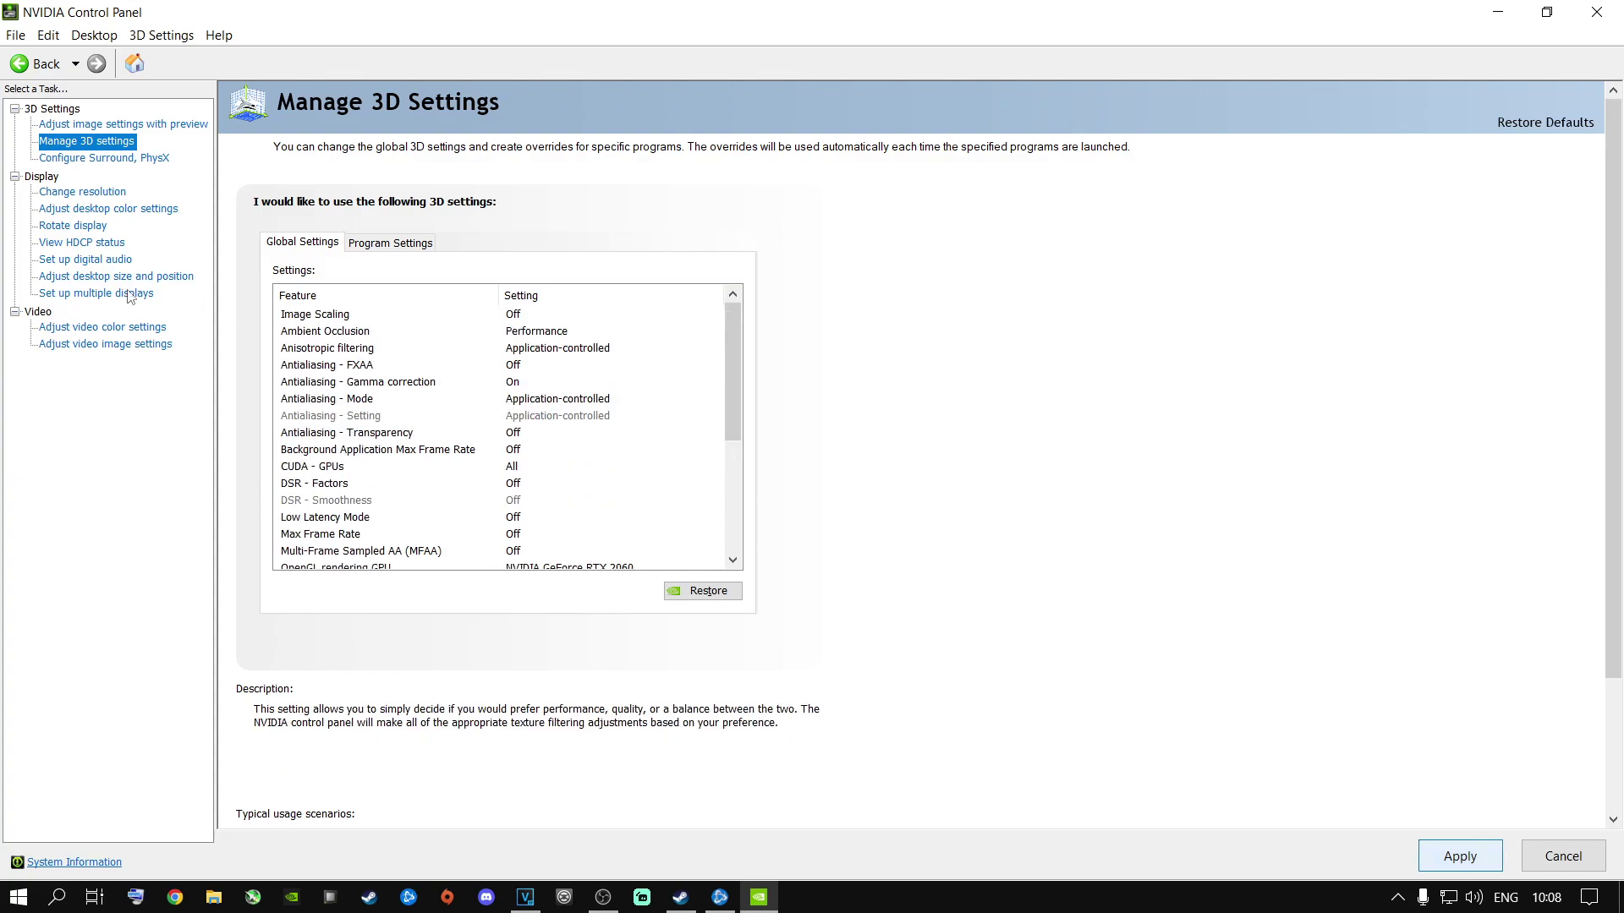
# - Try different digital vibrance levels for the SAMSUNG display with reference image 3 in the desktop color settings, and close NVIDIA Control Panel
pyautogui.click(95, 212)
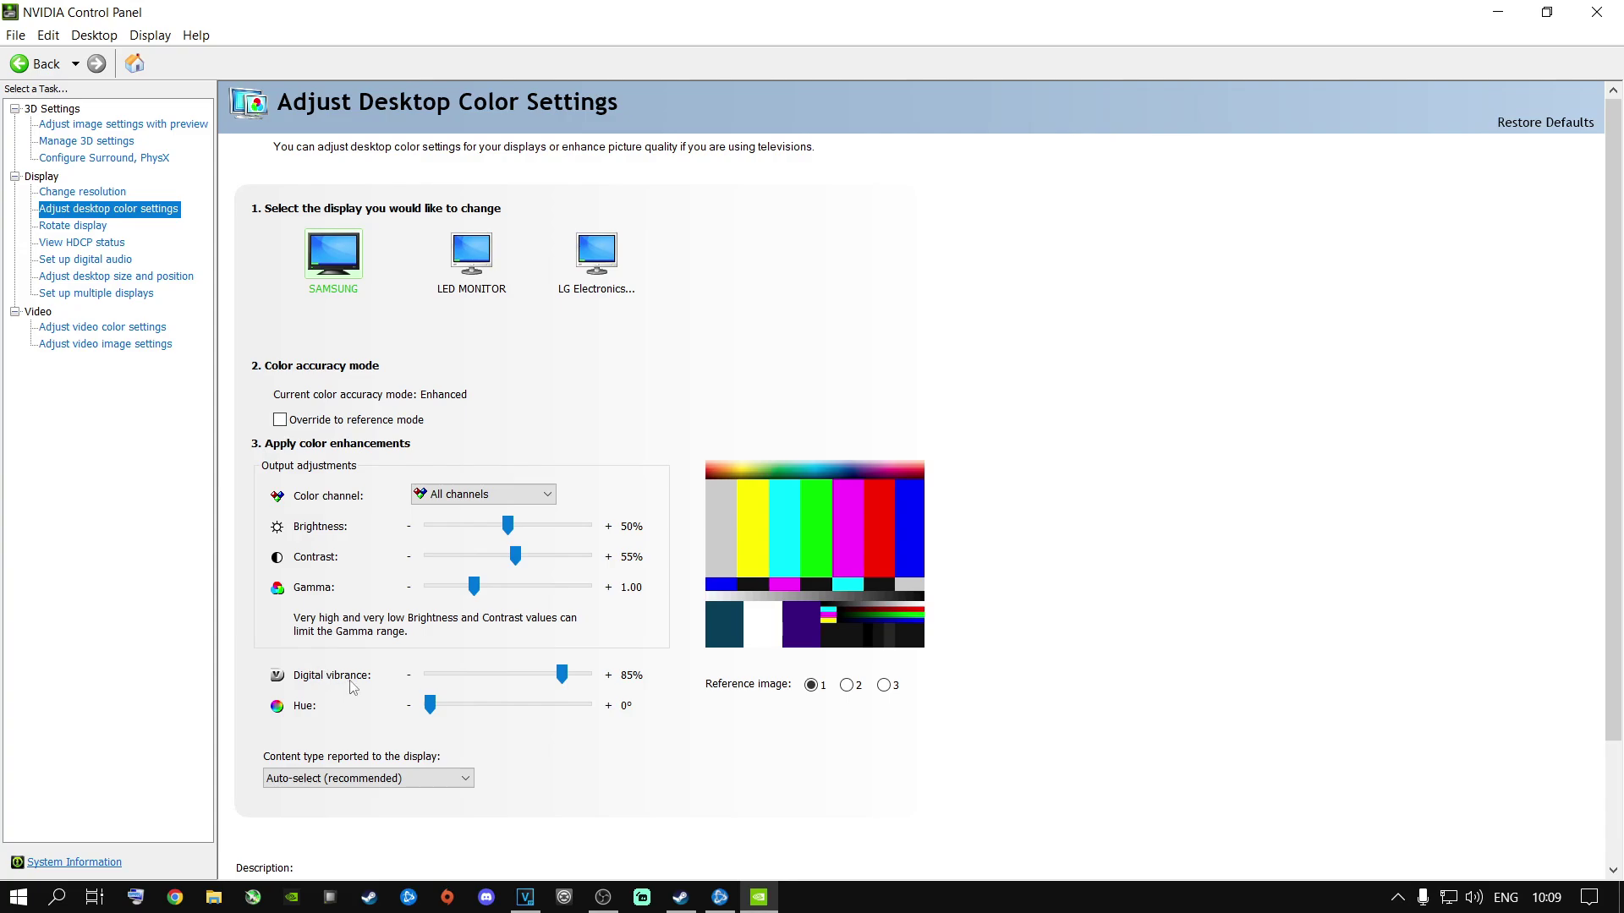
pyautogui.click(884, 685)
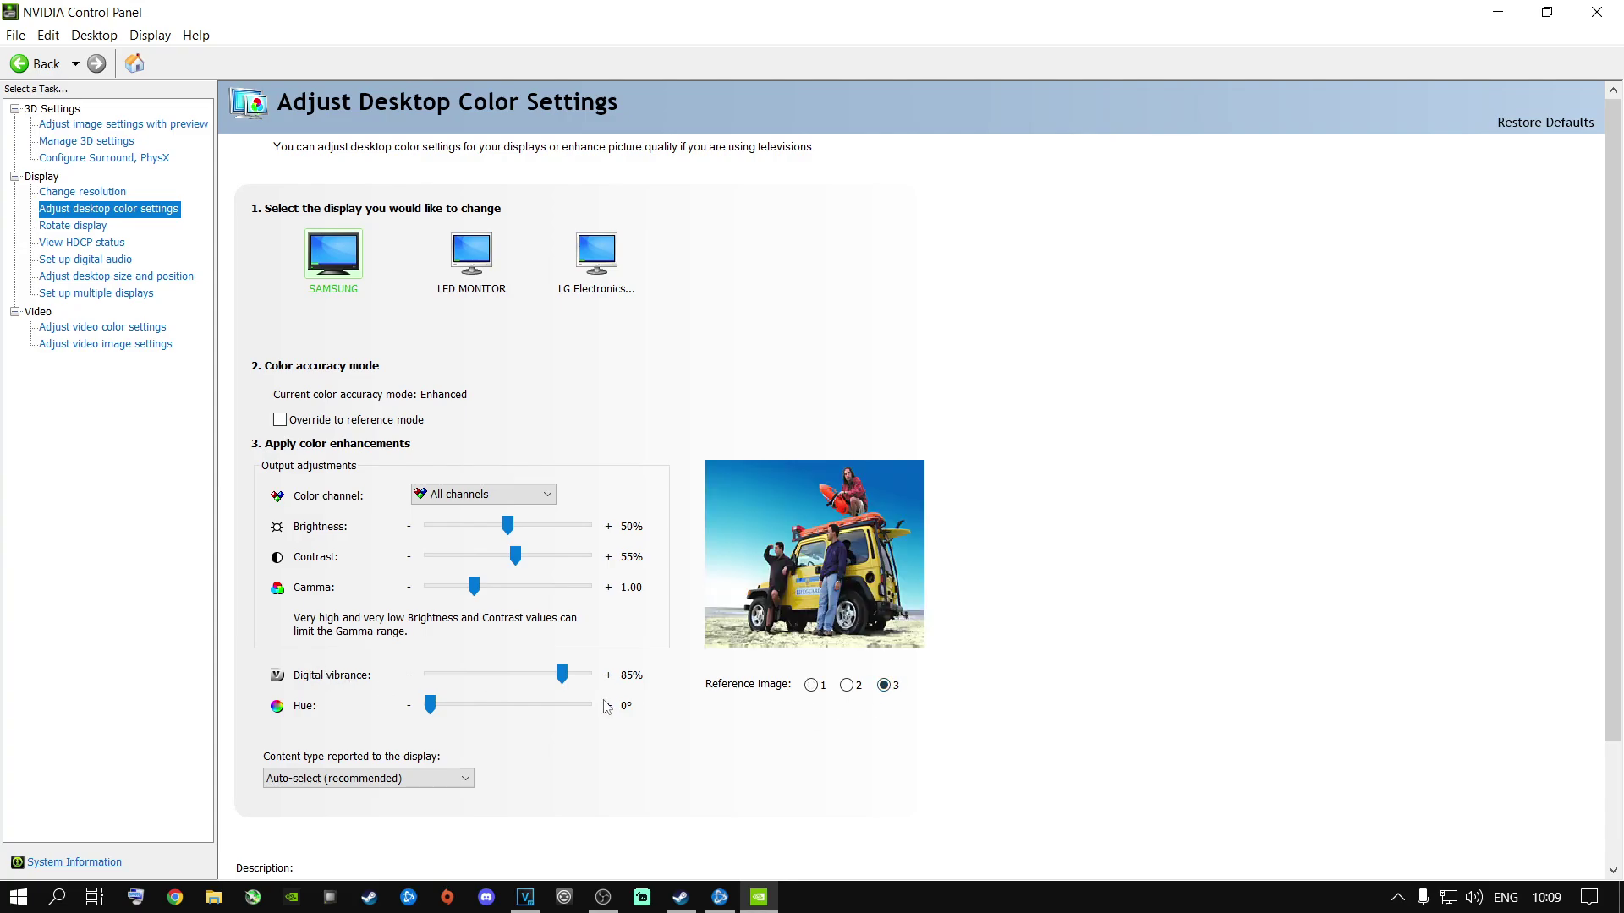
pyautogui.moveTo(562, 675)
pyautogui.mouseDown()
pyautogui.moveTo(458, 675)
pyautogui.moveTo(590, 683)
pyautogui.moveTo(504, 681)
pyautogui.moveTo(542, 679)
pyautogui.mouseUp()
pyautogui.moveTo(544, 679); pyautogui.dragTo(554, 679)
pyautogui.moveTo(564, 676); pyautogui.dragTo(564, 676)
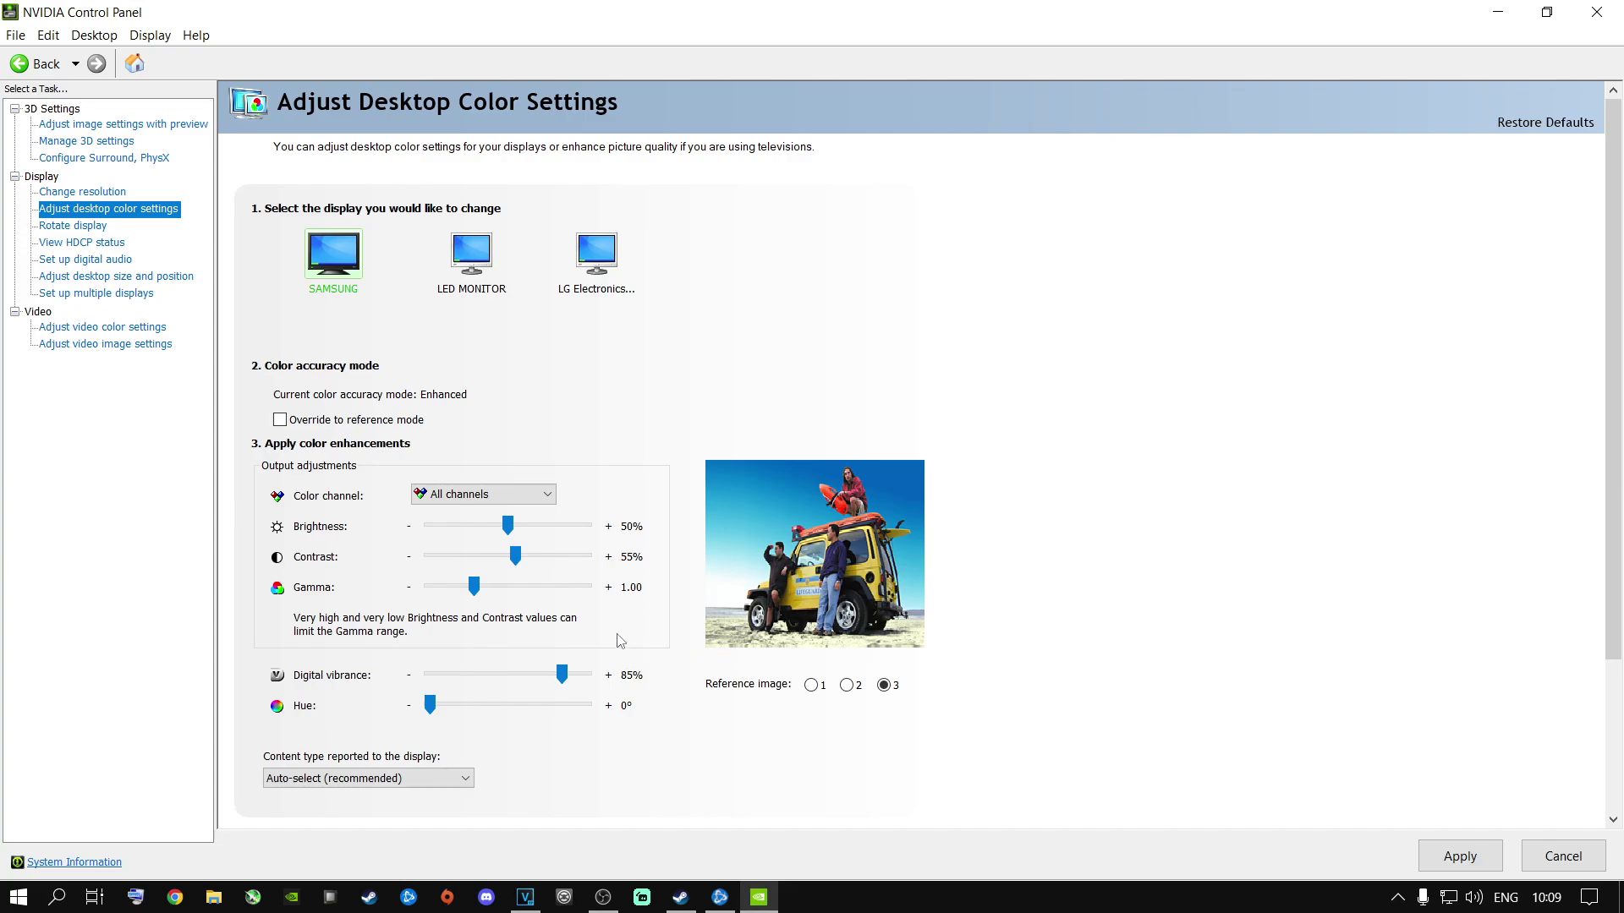
pyautogui.moveTo(567, 680)
pyautogui.mouseDown()
pyautogui.moveTo(439, 683)
pyautogui.moveTo(609, 679)
pyautogui.moveTo(580, 677)
pyautogui.mouseUp()
pyautogui.moveTo(570, 678); pyautogui.dragTo(573, 680)
pyautogui.click(1595, 12)
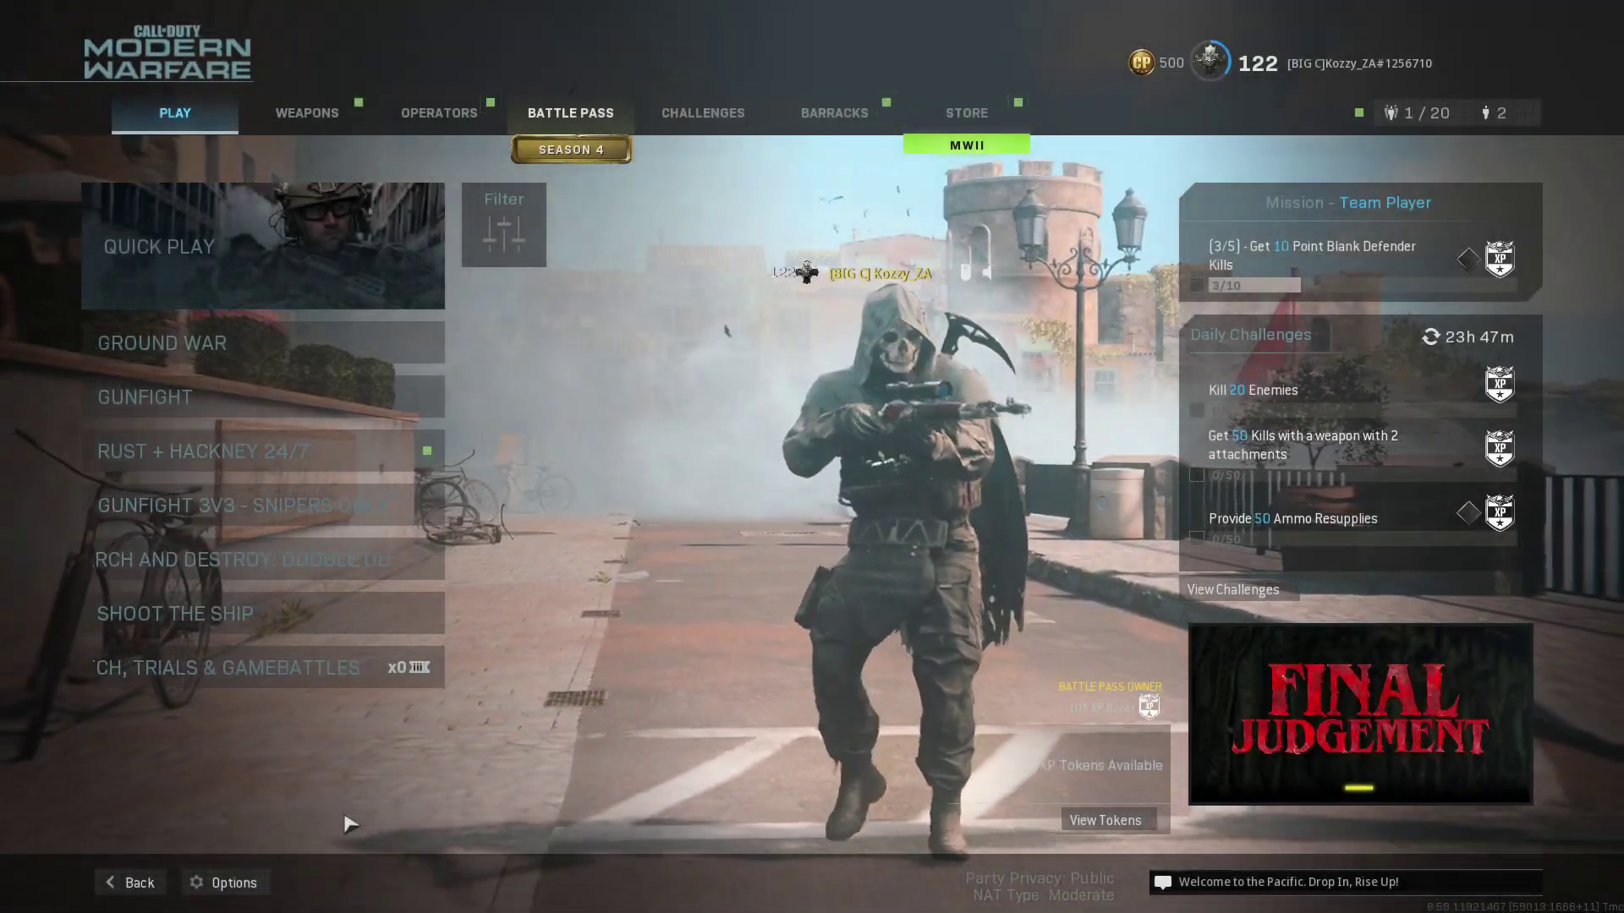
# - Open the graphics options in Call of Duty: Modern Warfare and review the advanced Display Resolution setting and the Aspect Ratio choices
pyautogui.click(227, 884)
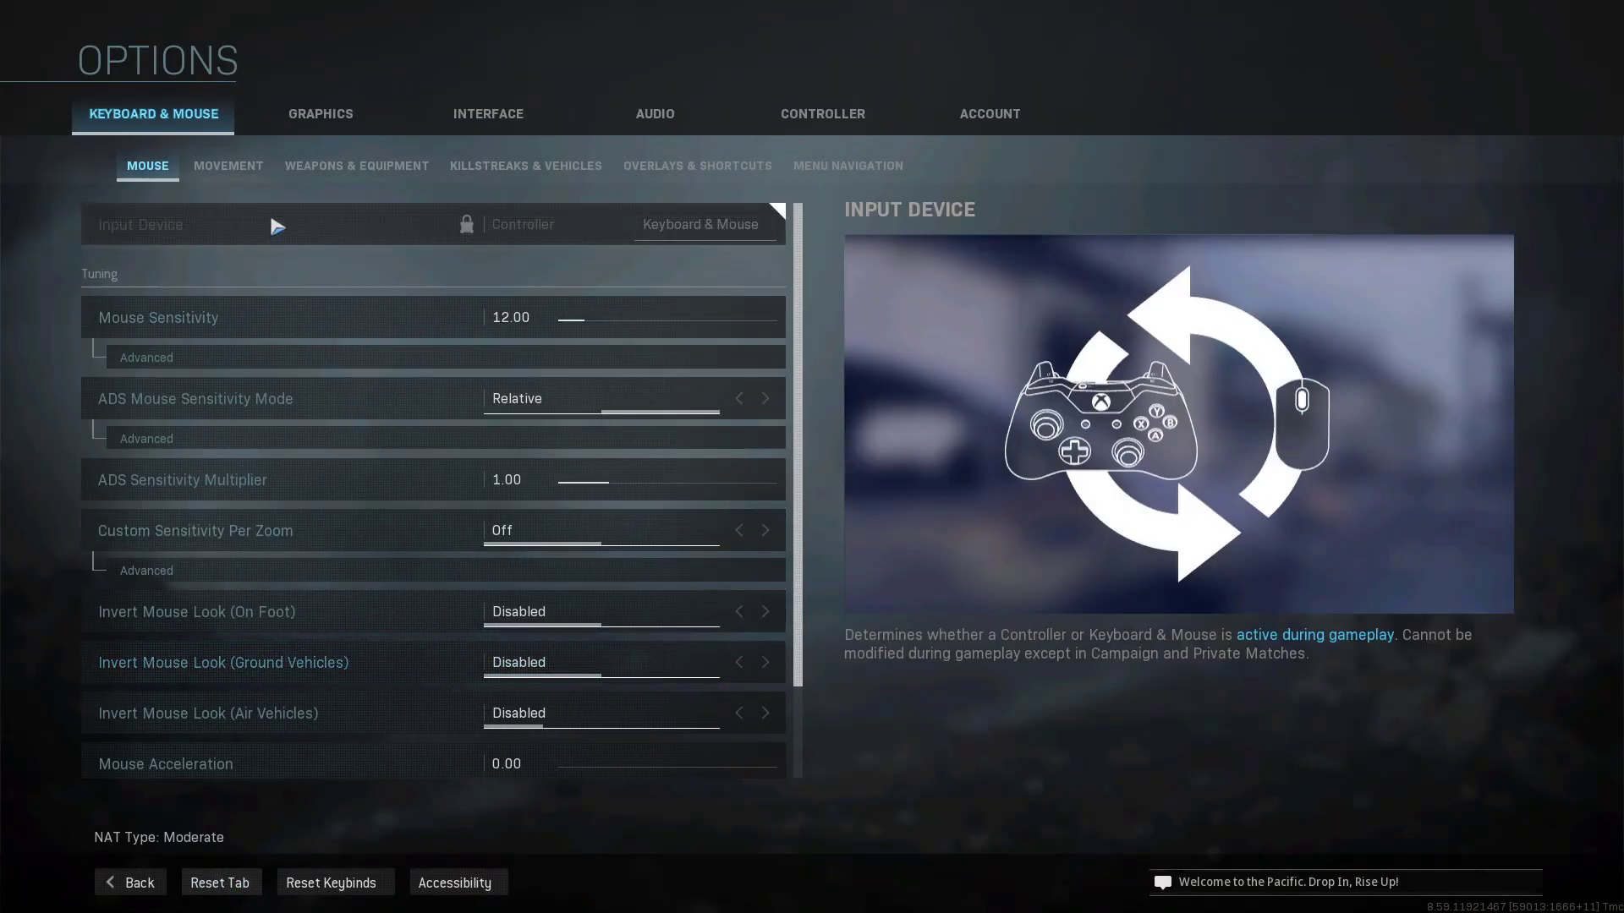
pyautogui.click(316, 127)
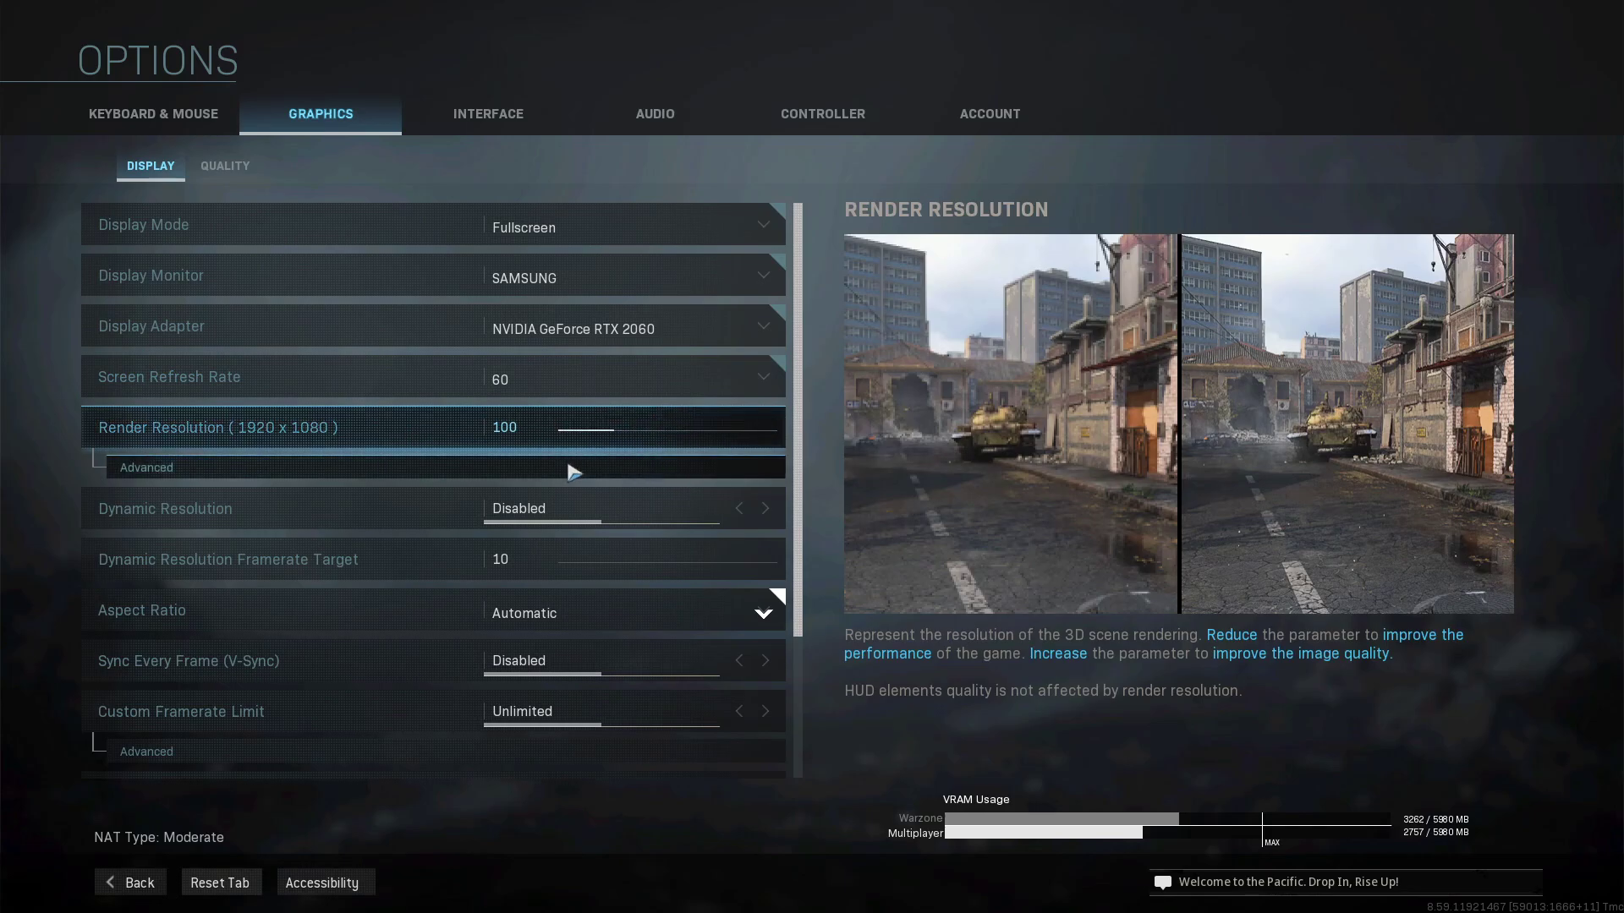
pyautogui.click(571, 467)
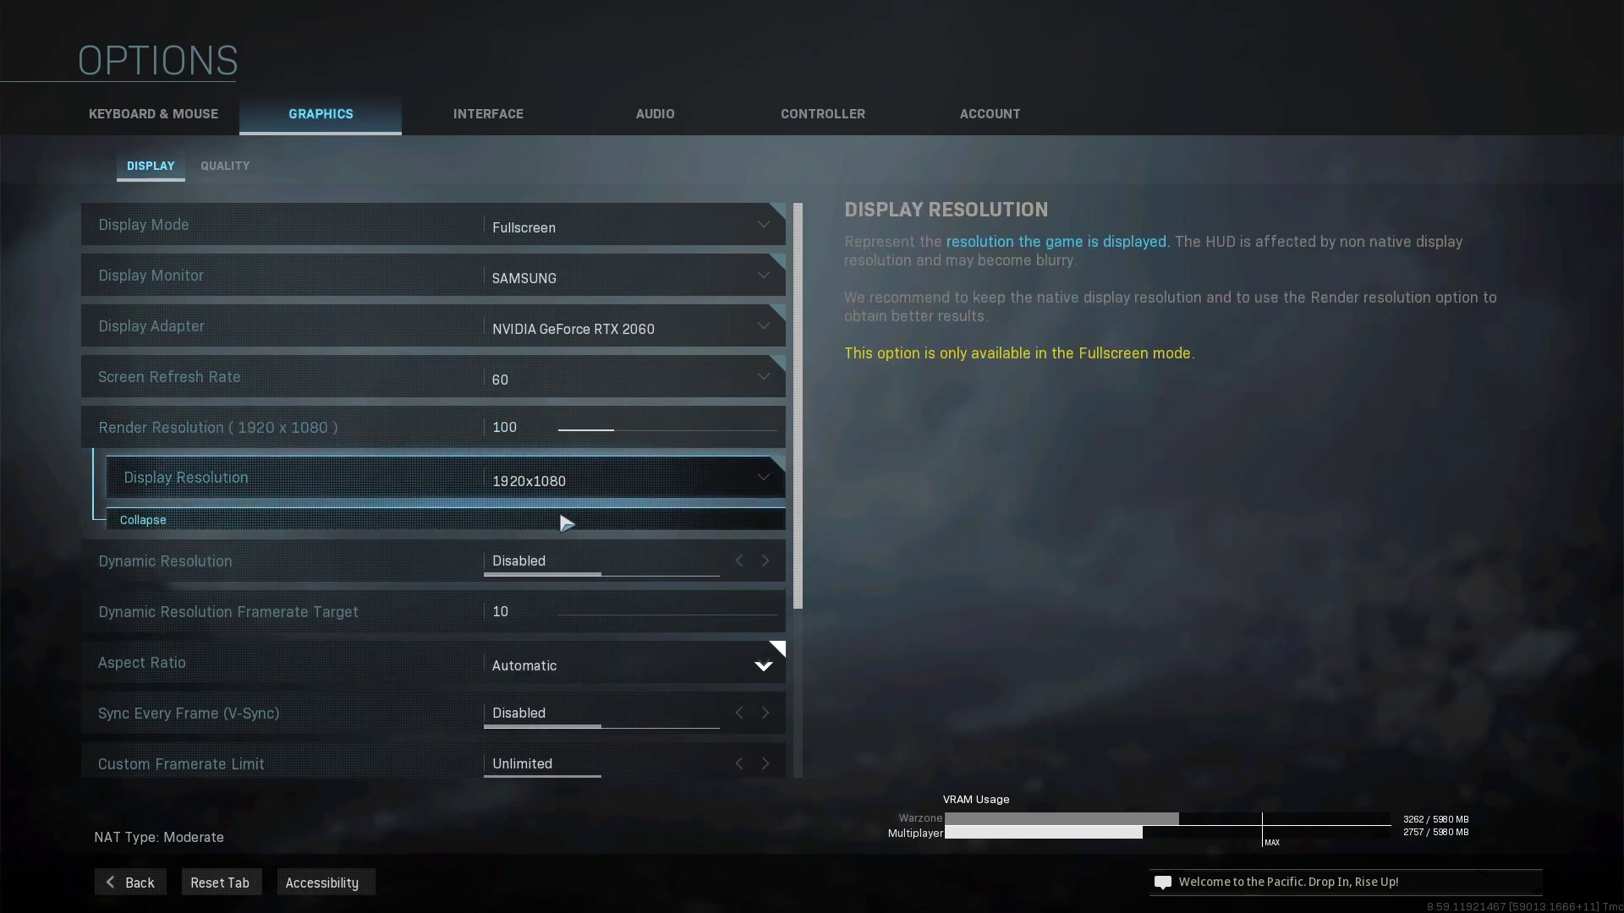
pyautogui.click(663, 520)
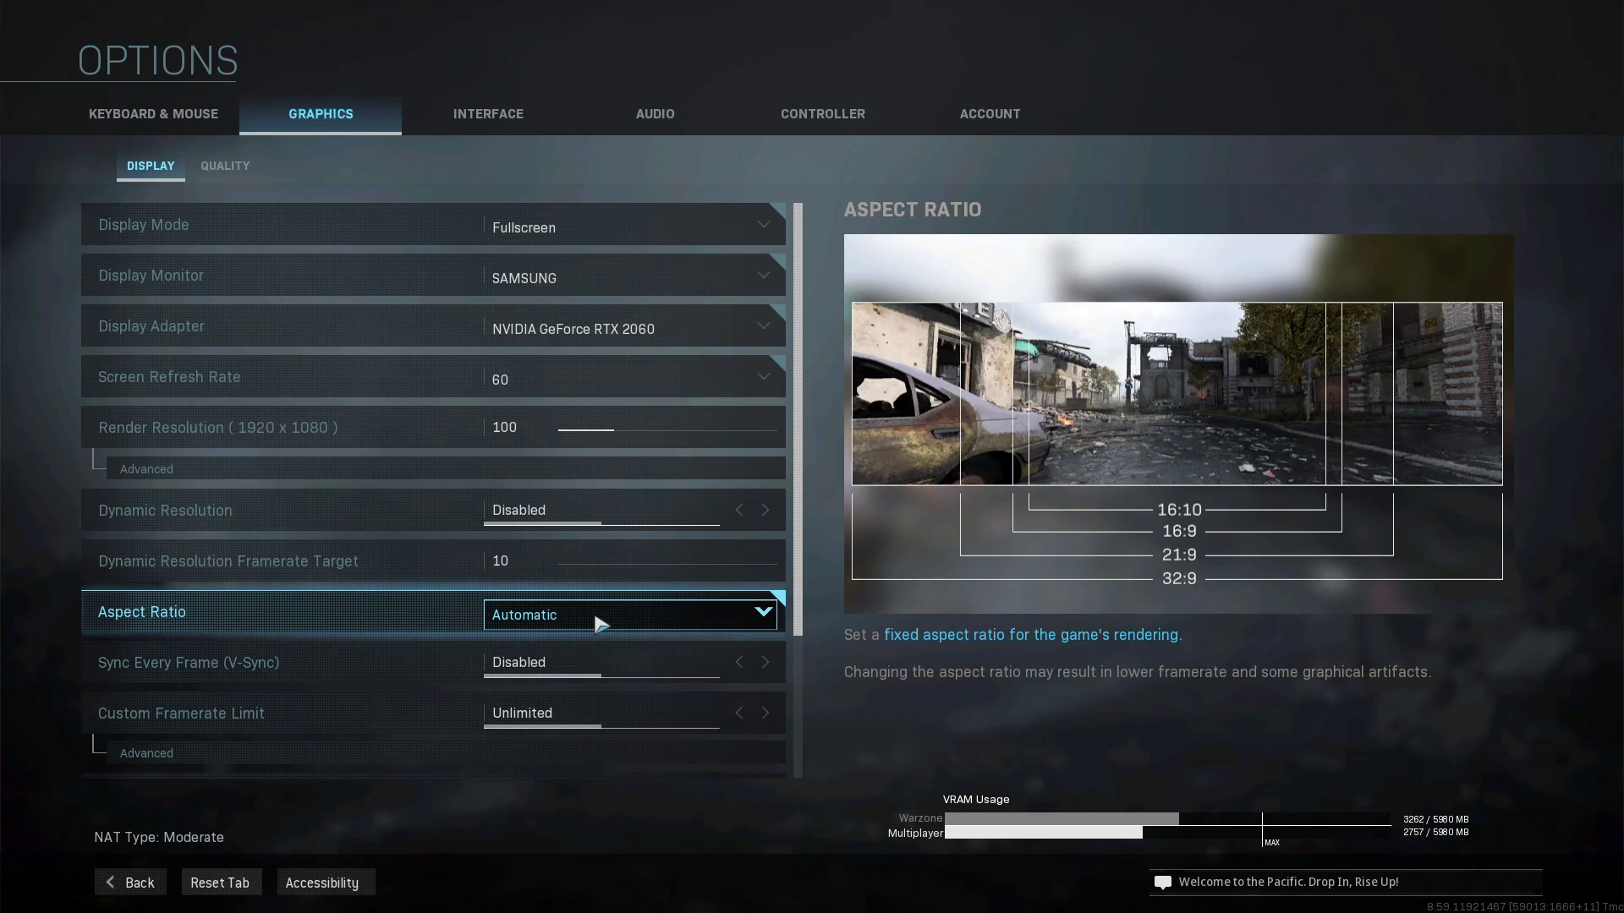
pyautogui.click(600, 624)
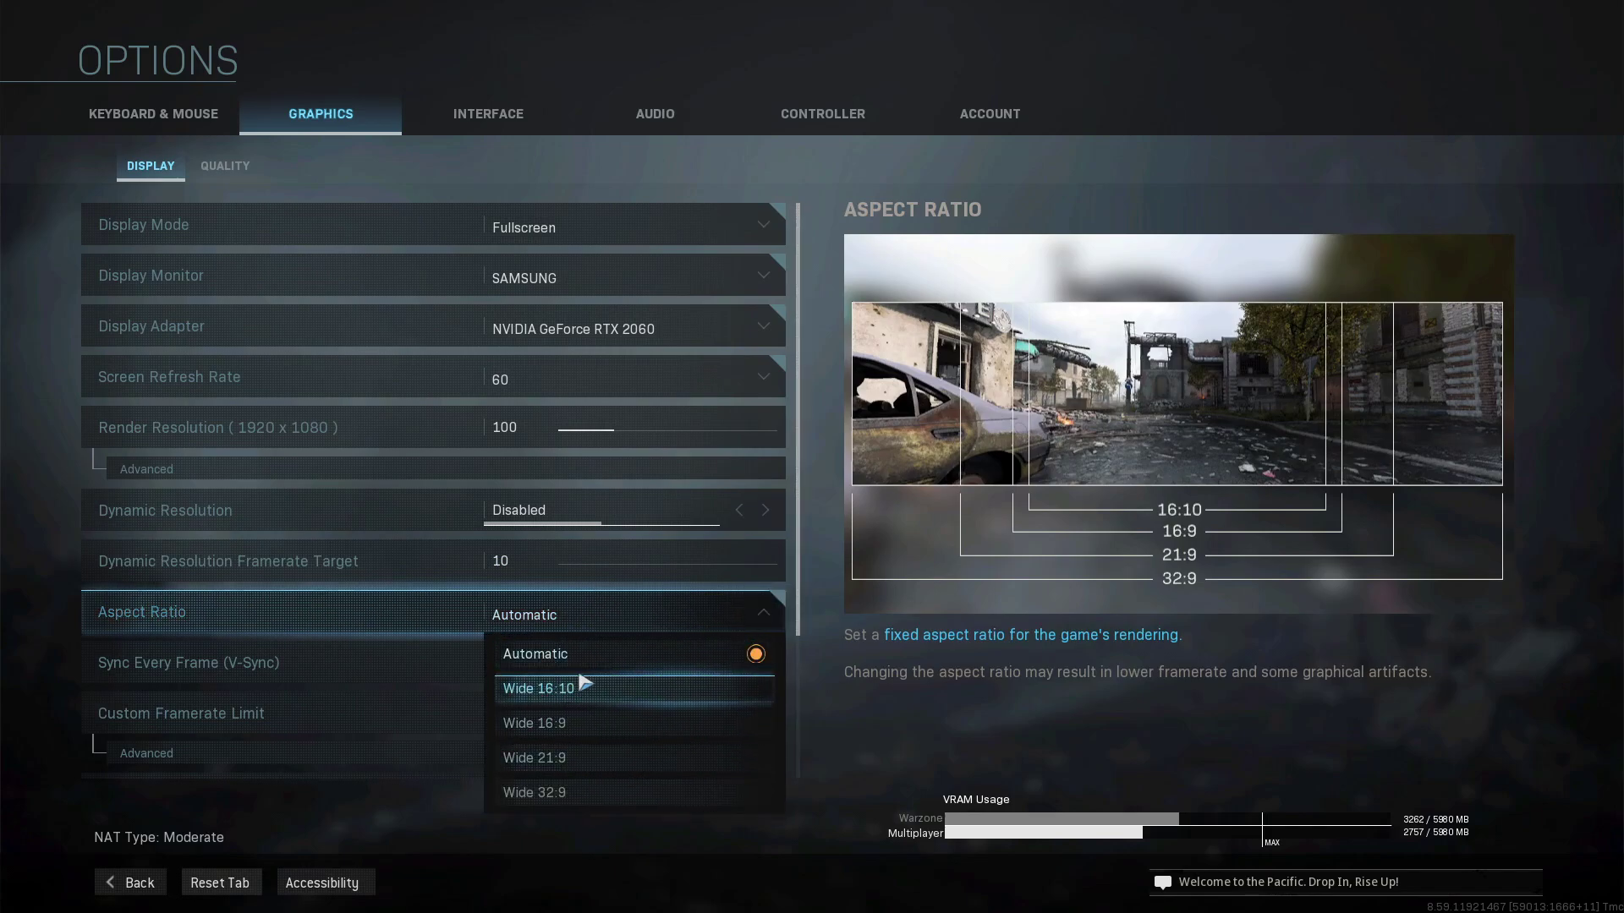
pyautogui.click(879, 706)
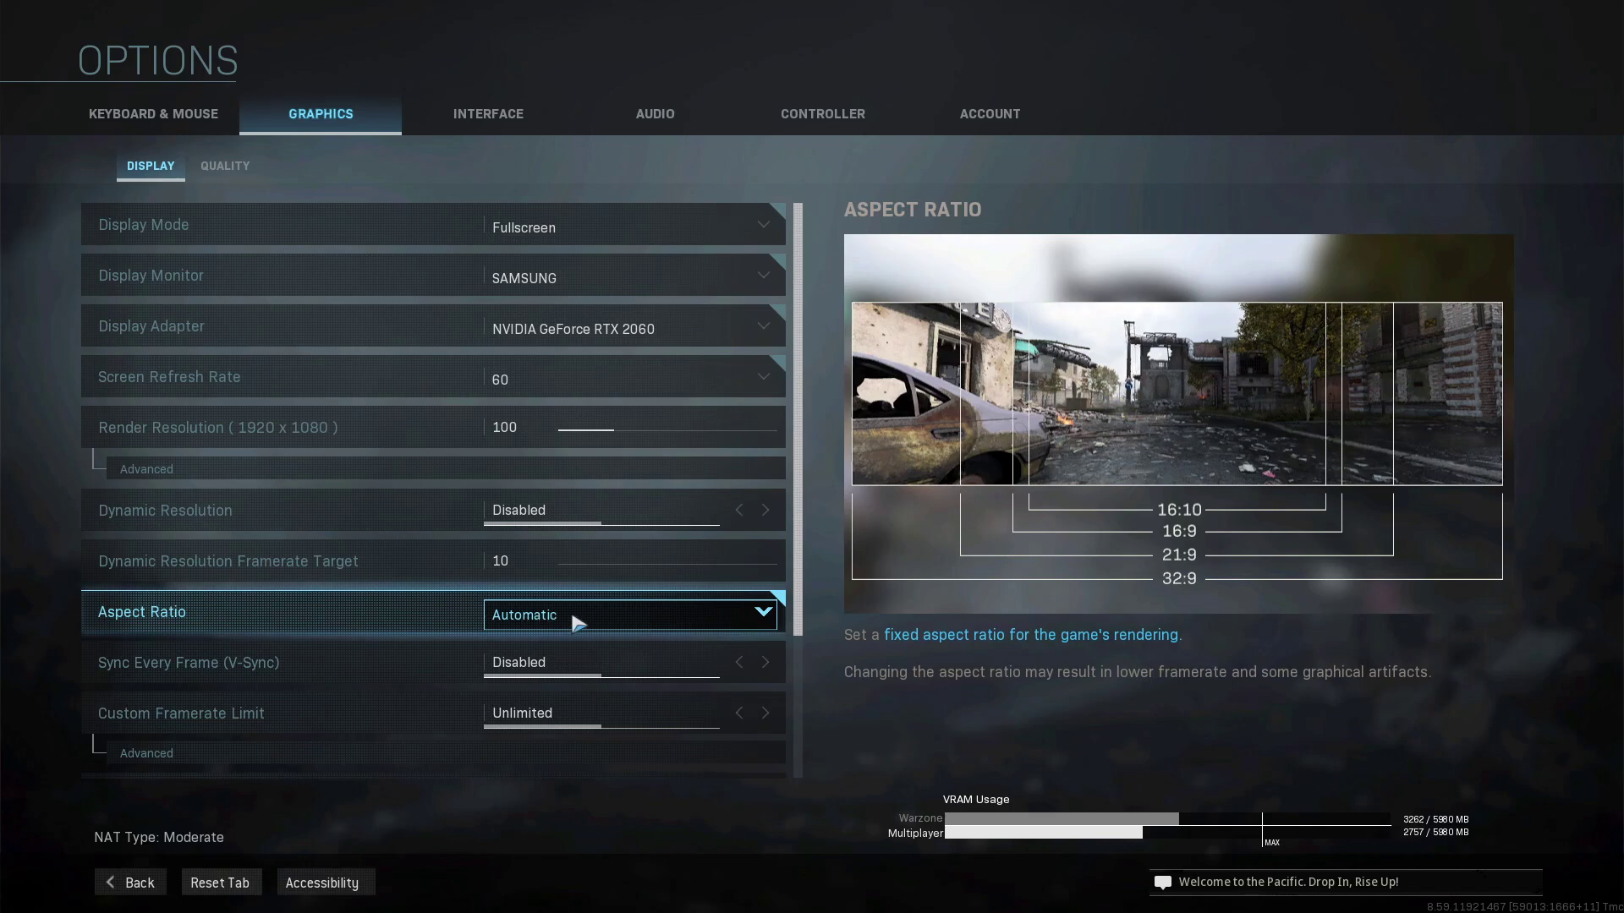
# - Try enabling Sync Every Frame (V-Sync), and set it back to Disabled
pyautogui.scroll(-1, 577, 624)
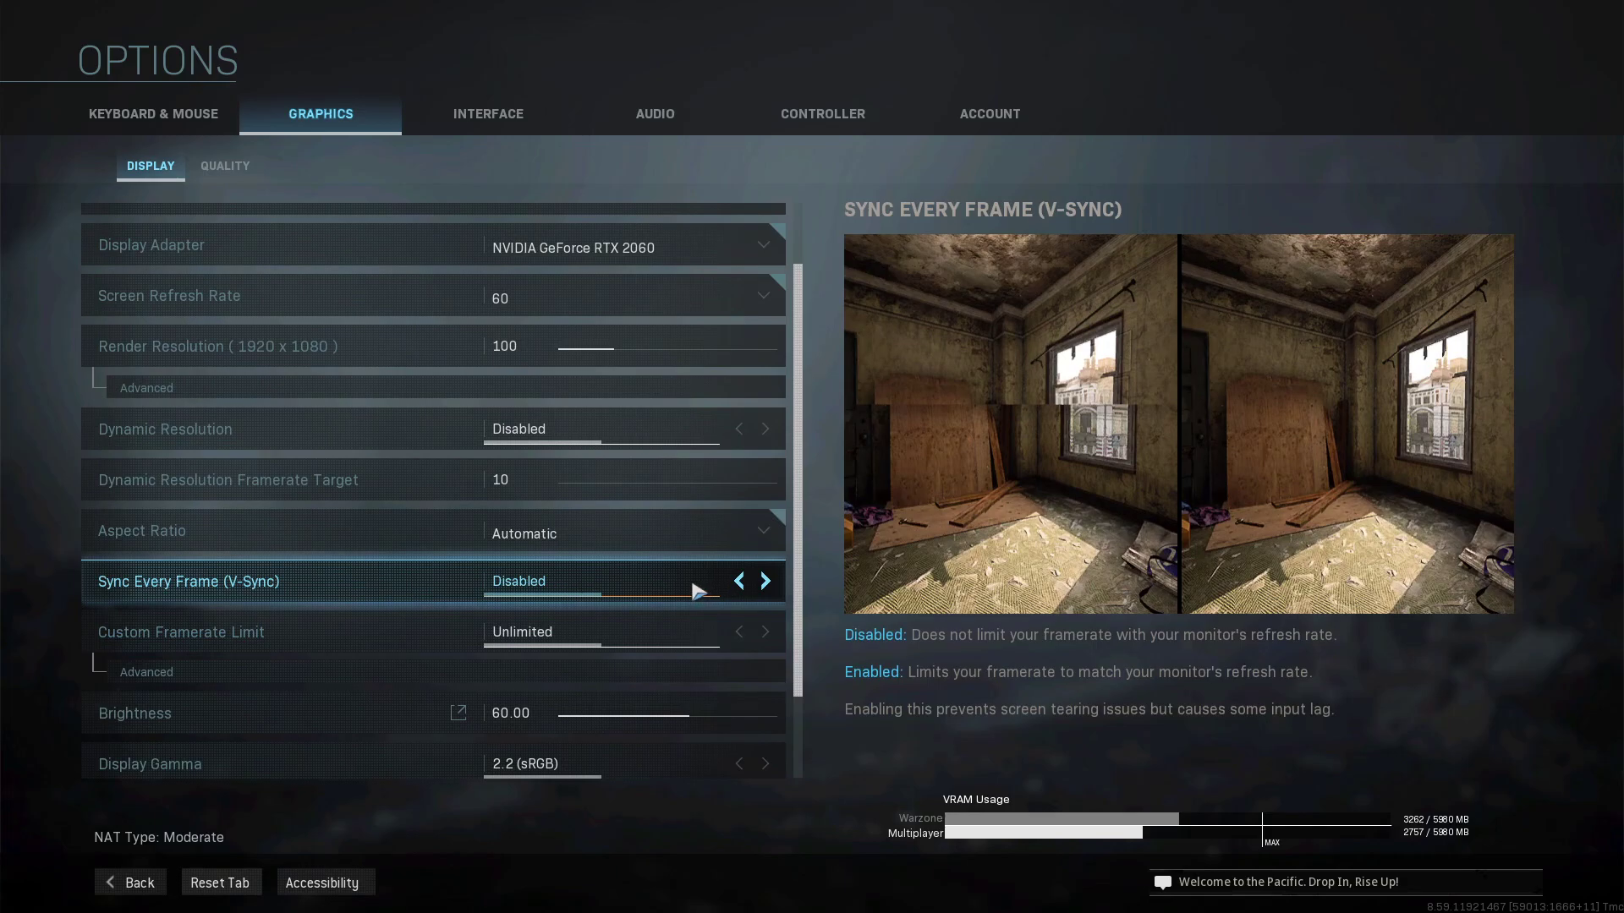
pyautogui.click(766, 582)
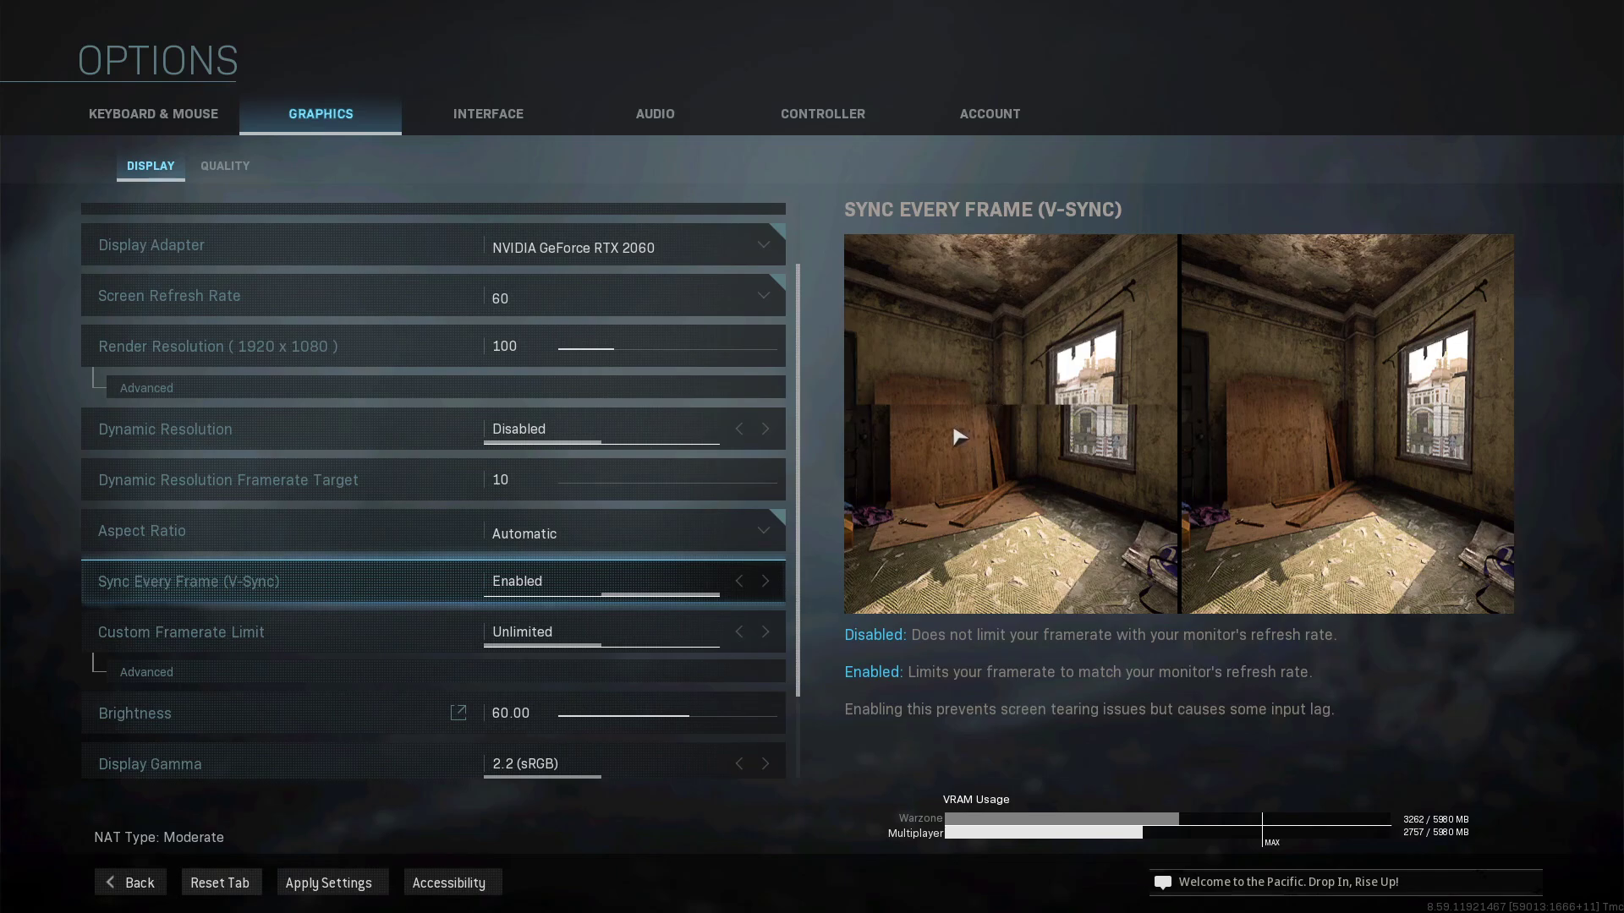
pyautogui.click(739, 581)
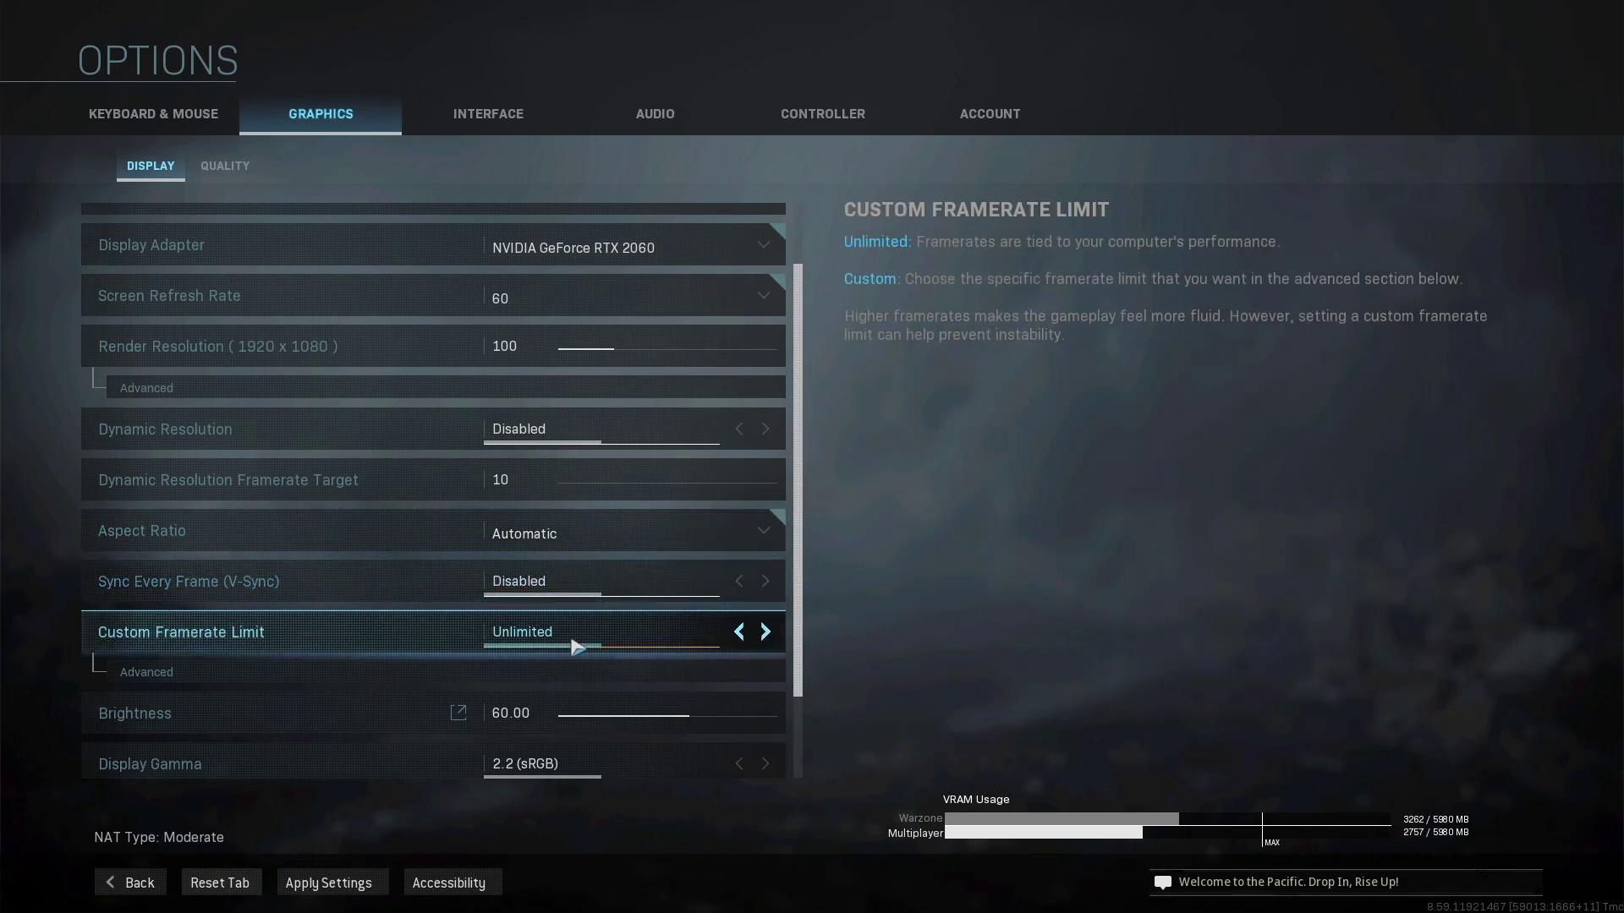
# - Examine the advanced Custom Framerate Limit settings and collapse the section
pyautogui.scroll(-1, 622, 634)
pyautogui.click(558, 592)
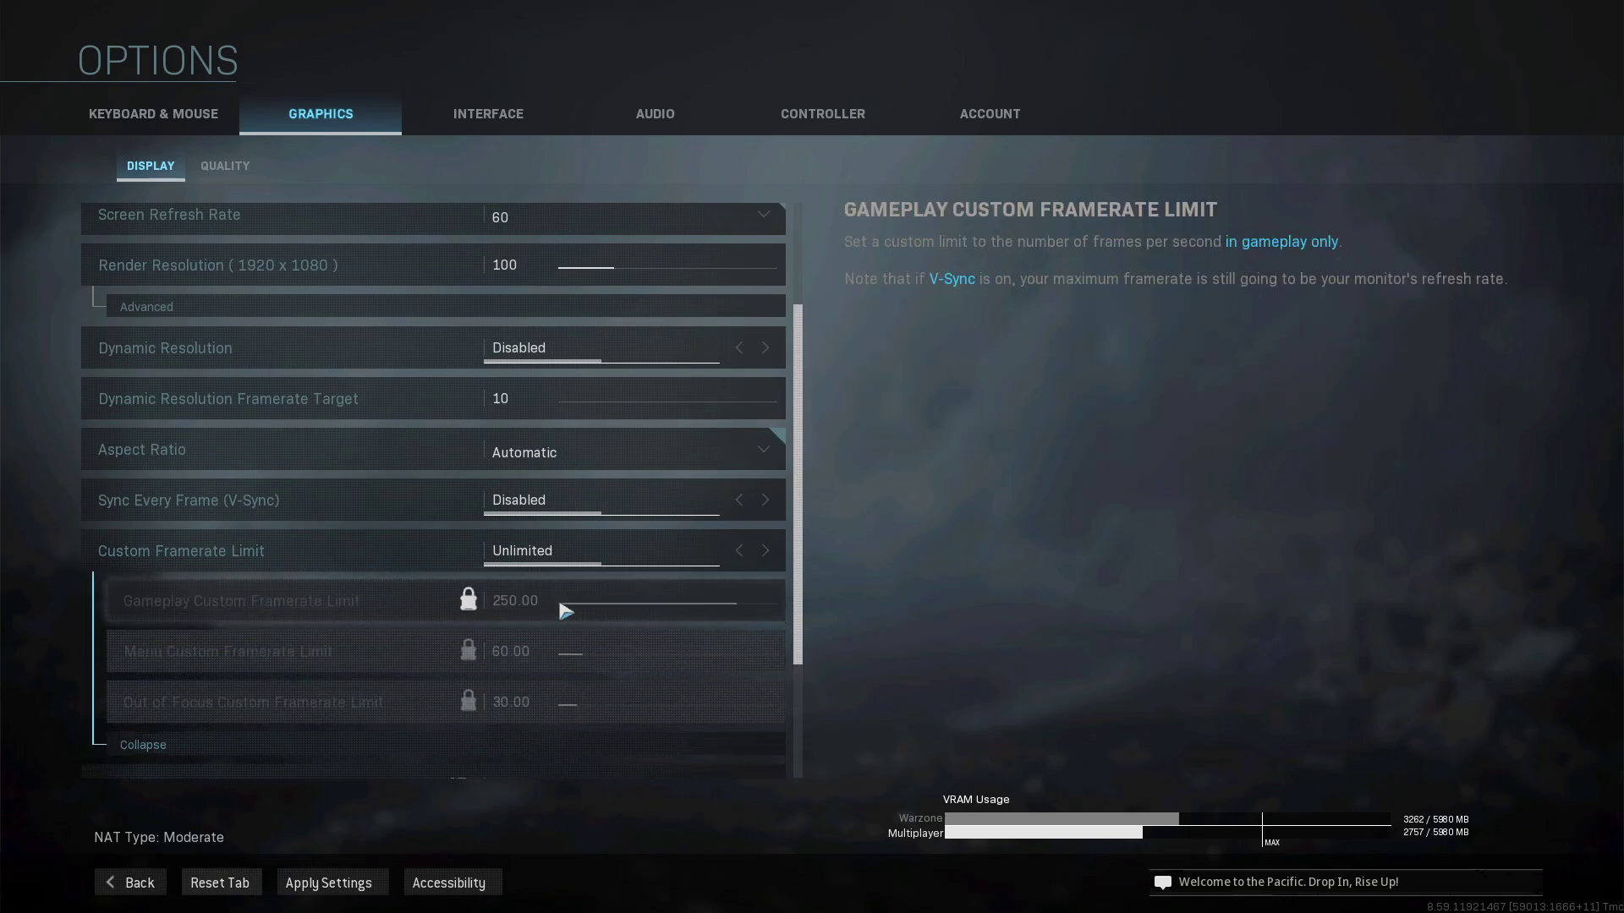
pyautogui.scroll(-1, 592, 592)
pyautogui.click(634, 664)
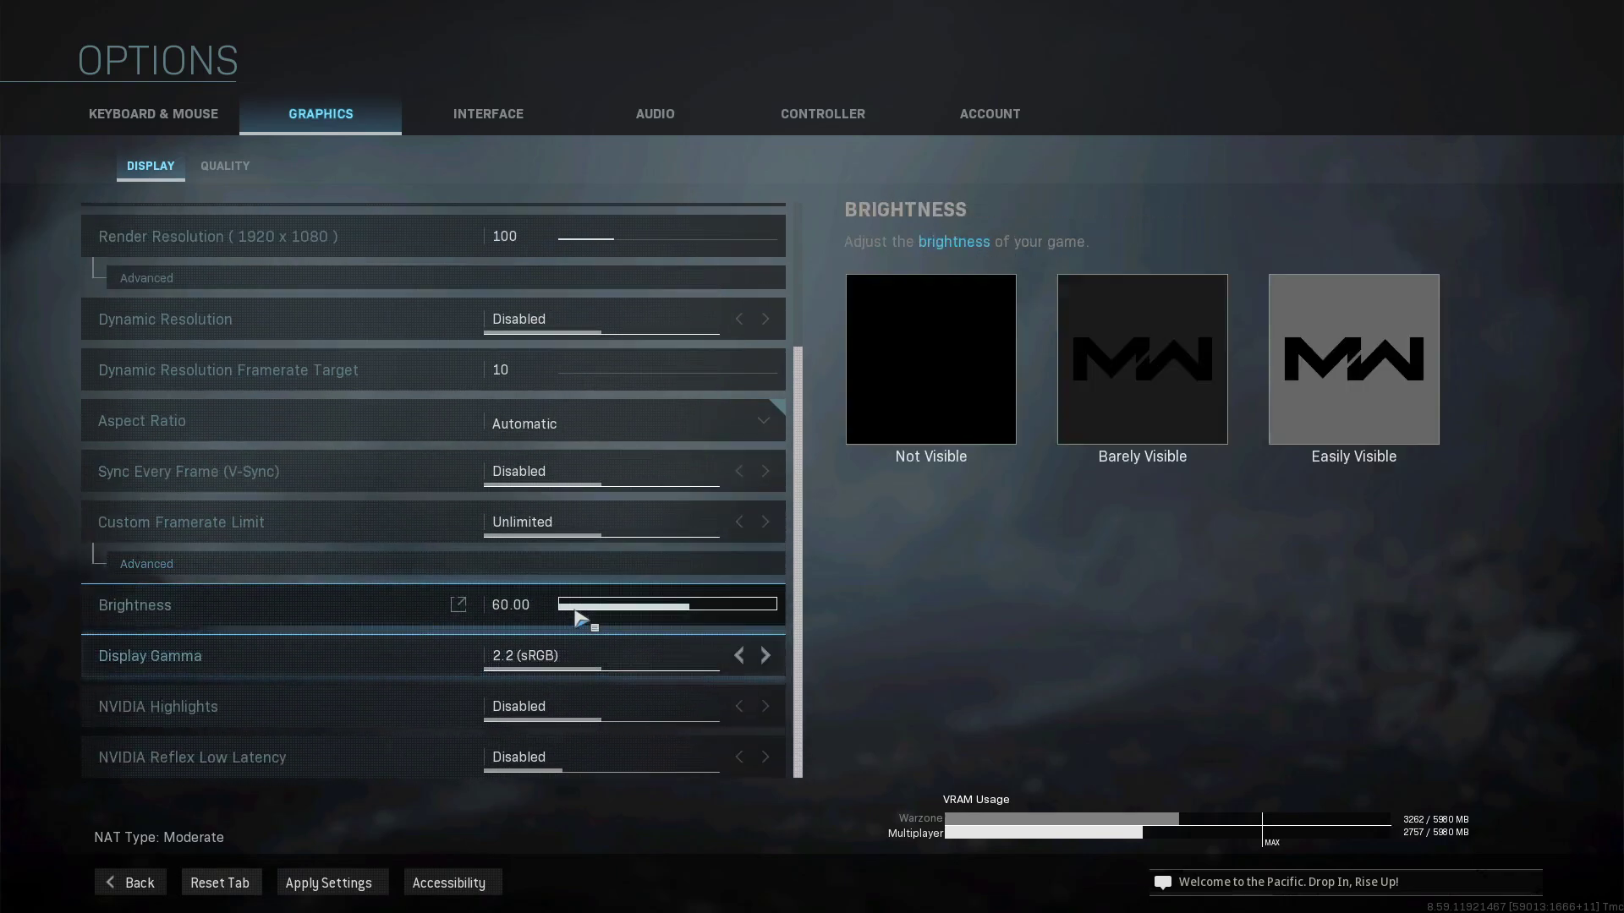